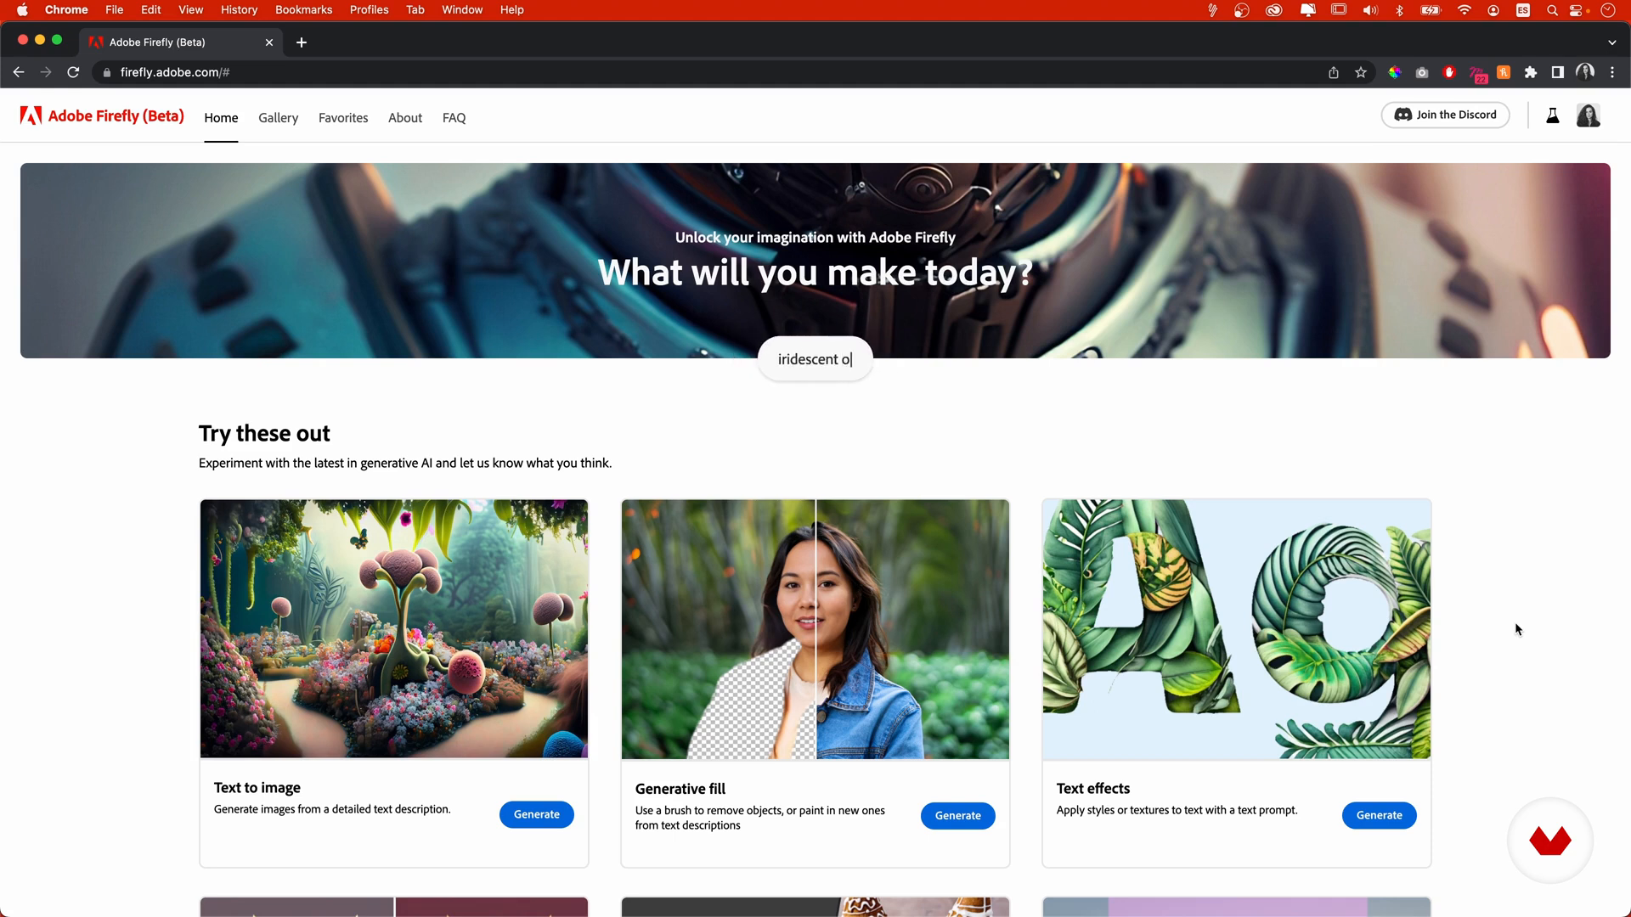
# - Open the Text to image generator and go through the welcome introduction until it is finished
pyautogui.scroll(-2, 1400, 608)
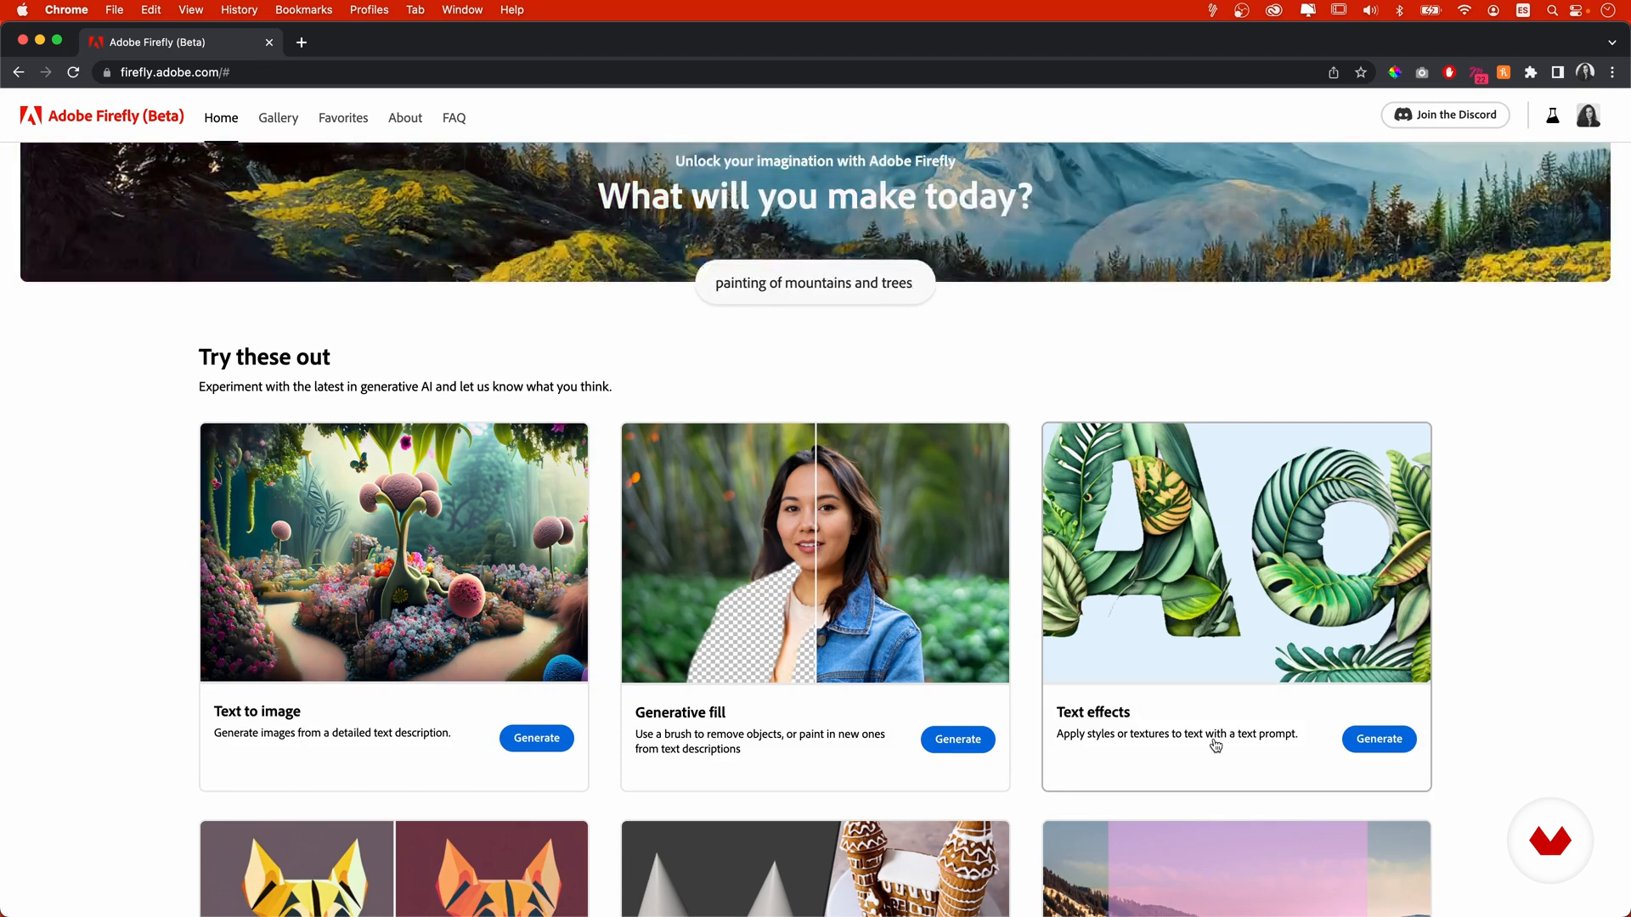
pyautogui.scroll(-2, 1216, 745)
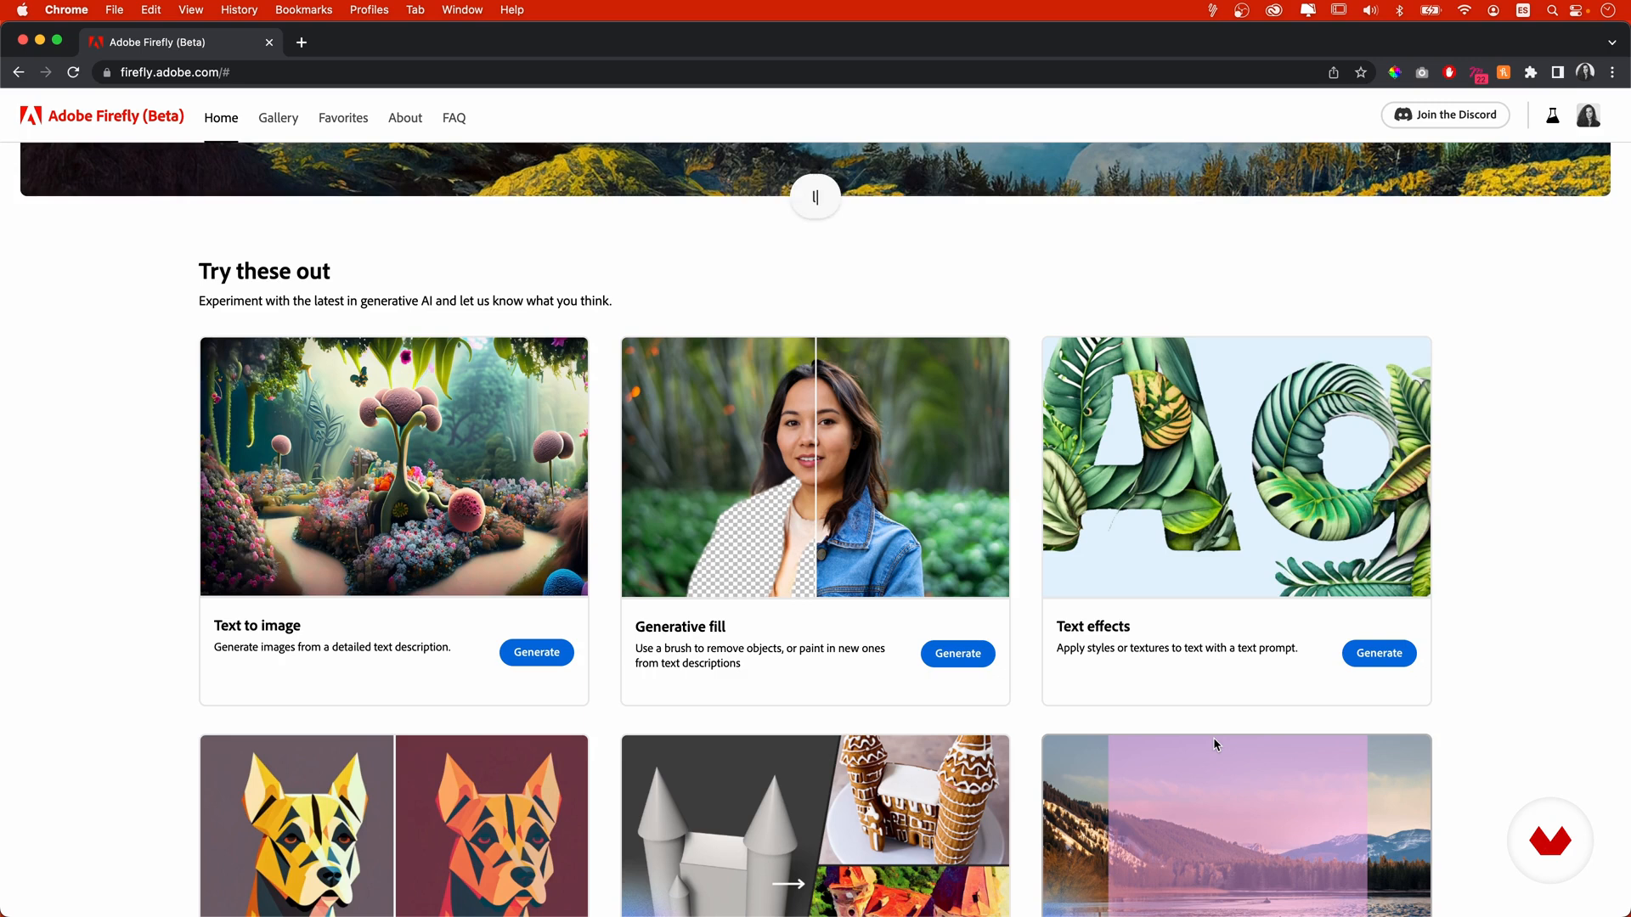
pyautogui.click(403, 518)
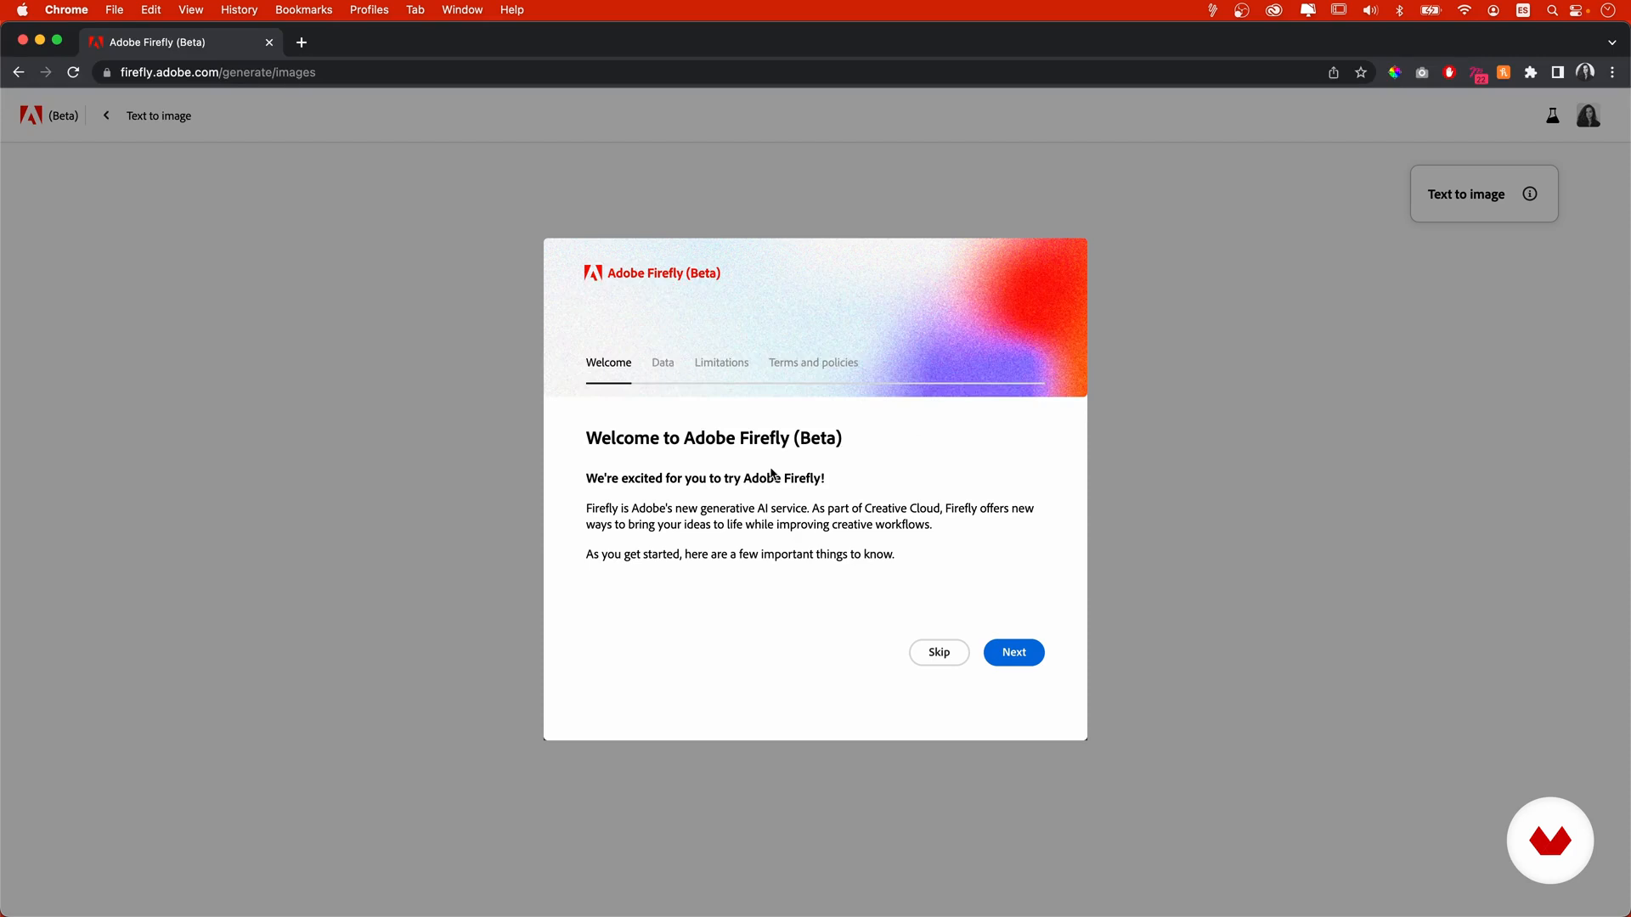
pyautogui.click(1016, 654)
pyautogui.click(1021, 658)
pyautogui.click(1021, 658)
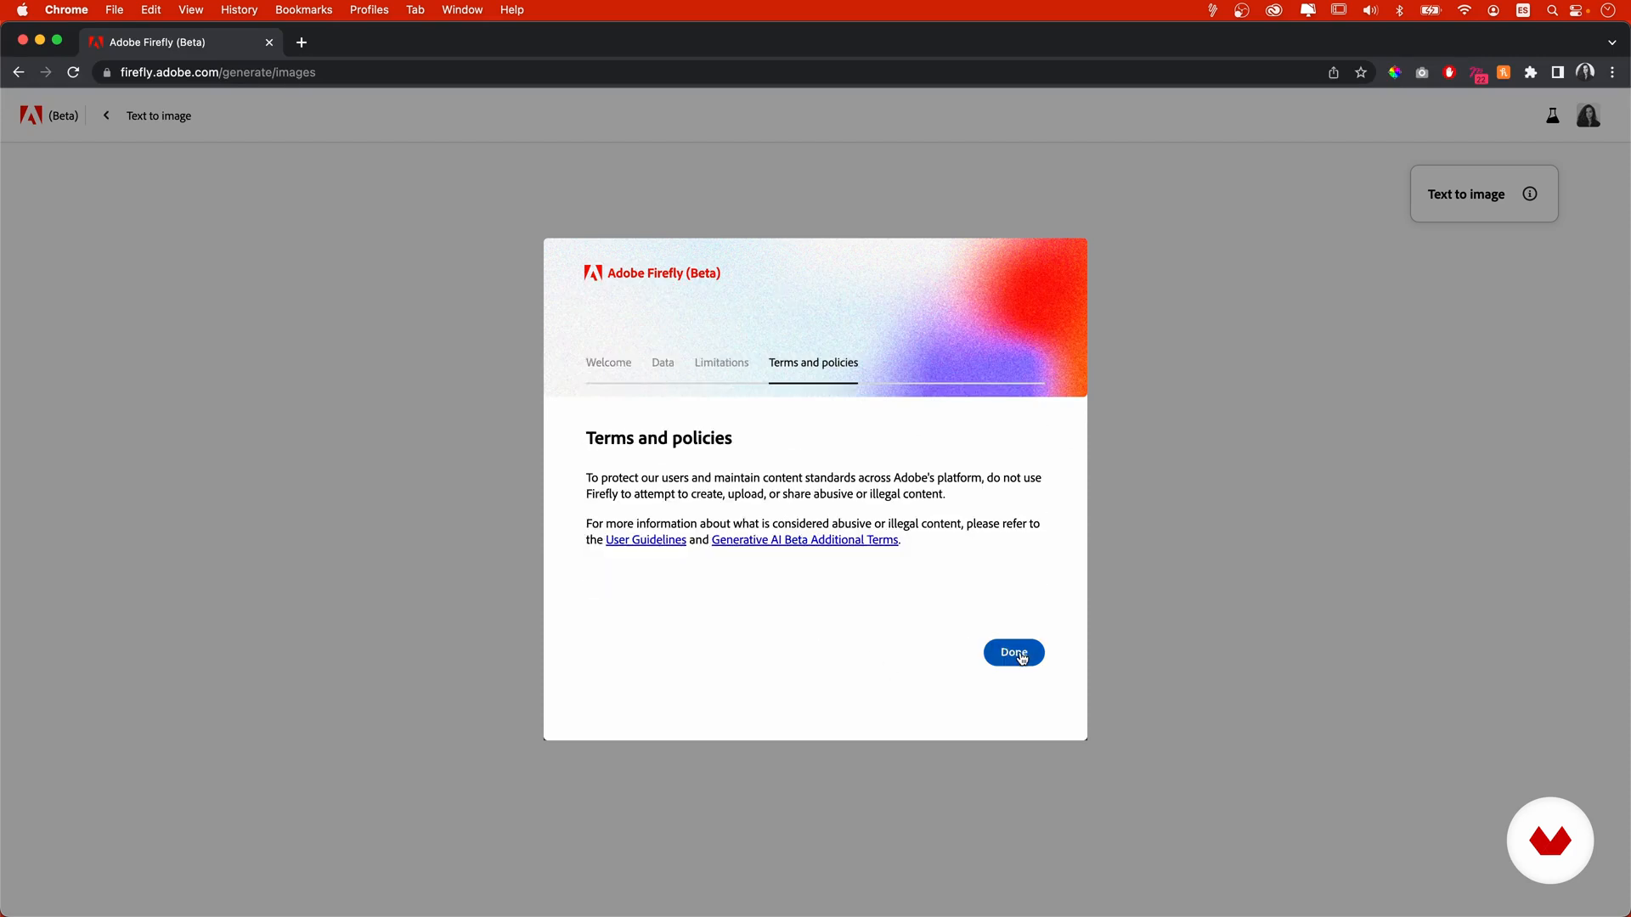
pyautogui.click(1021, 659)
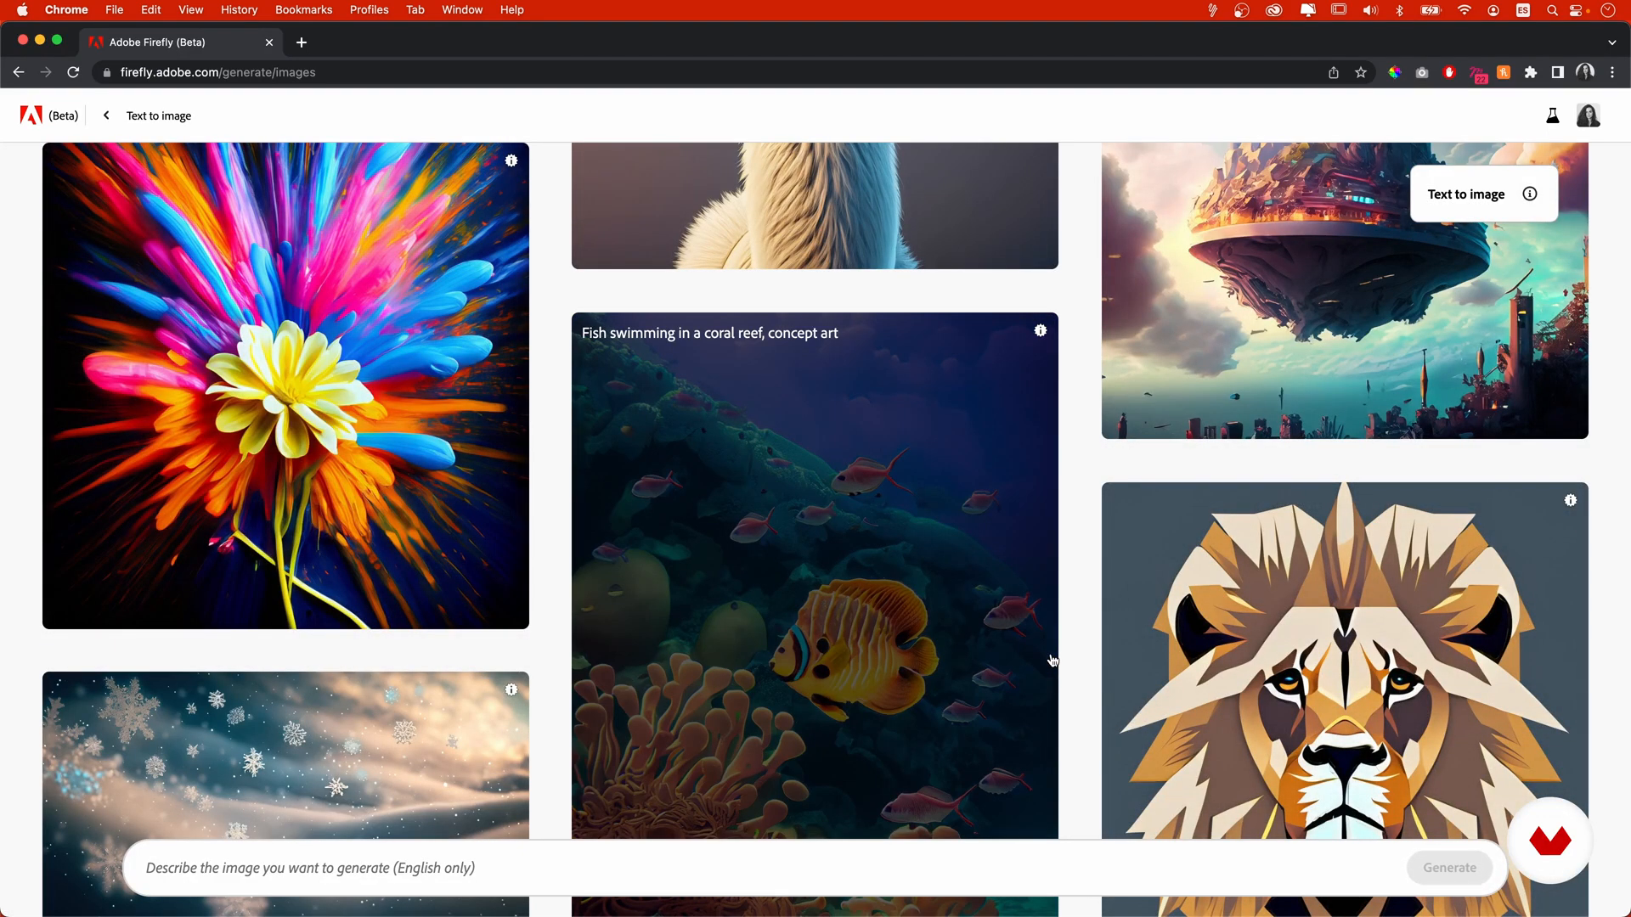
# - Browse the sample image gallery and read the prompts behind images such as the hedgehog knight and the futuristic car
pyautogui.scroll(-15, 705, 272)
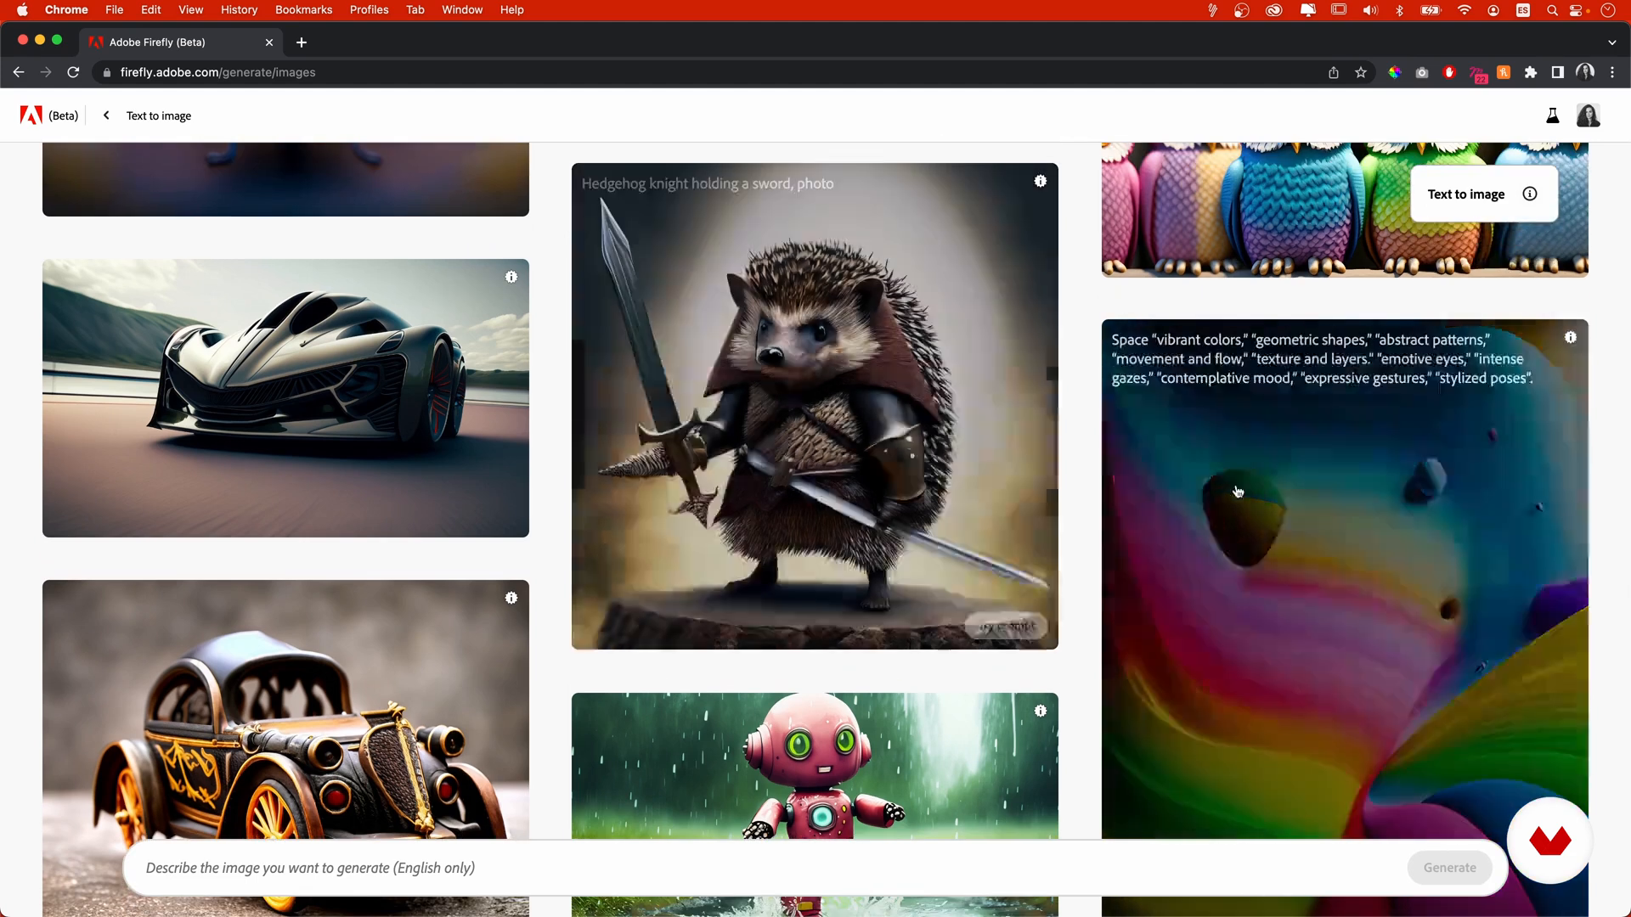
pyautogui.moveTo(775, 553)
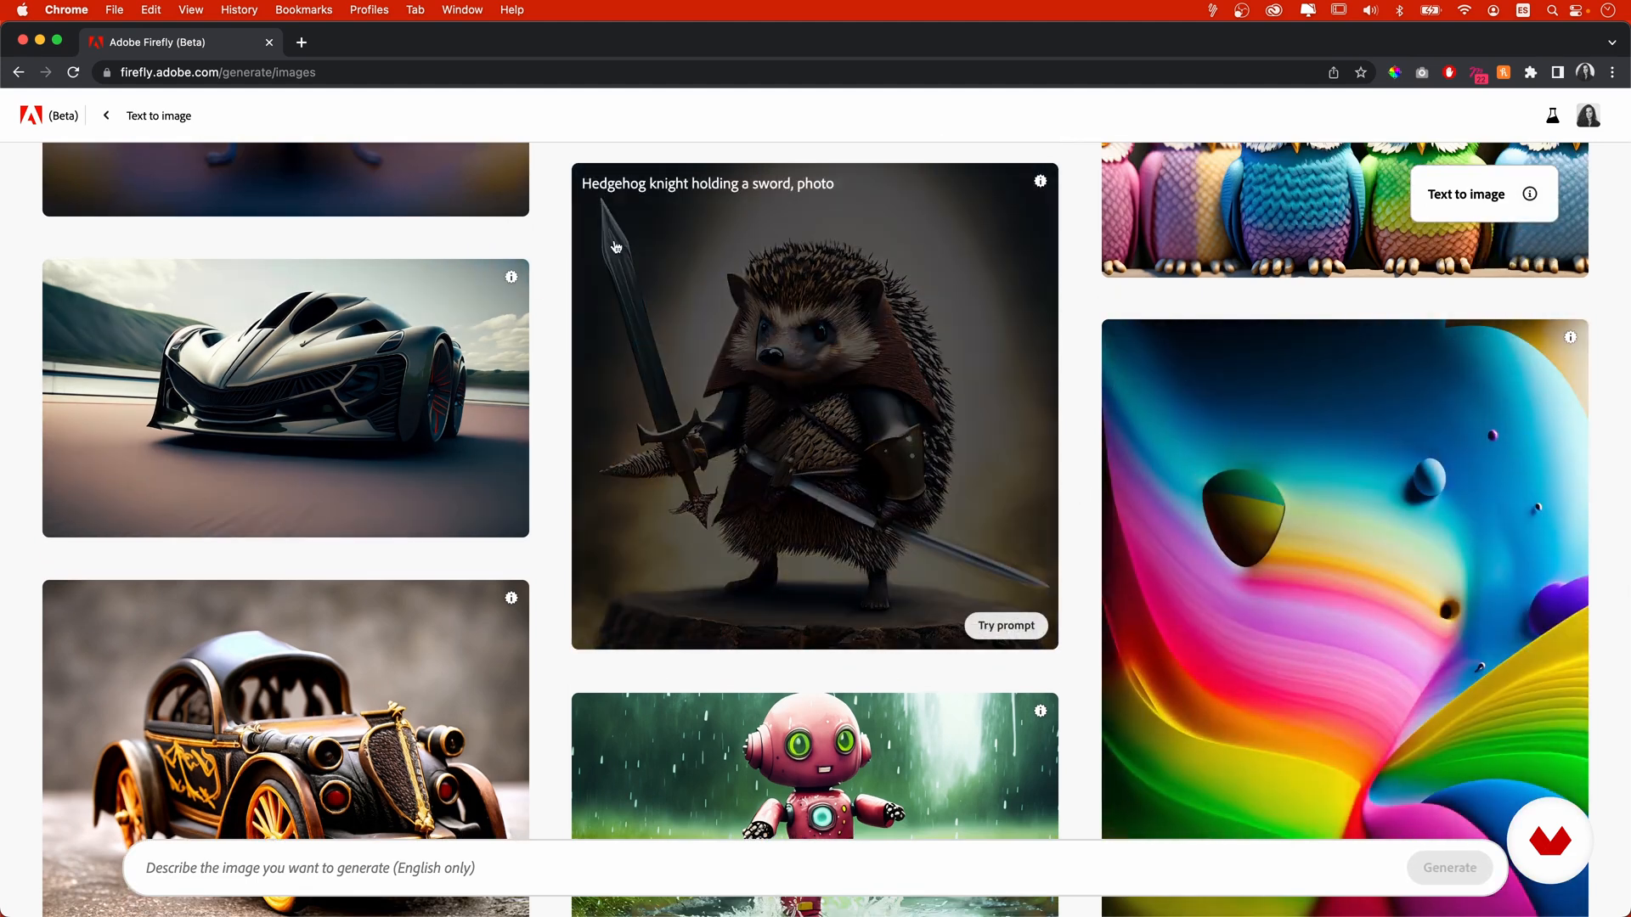
pyautogui.moveTo(1141, 474)
pyautogui.moveTo(222, 295)
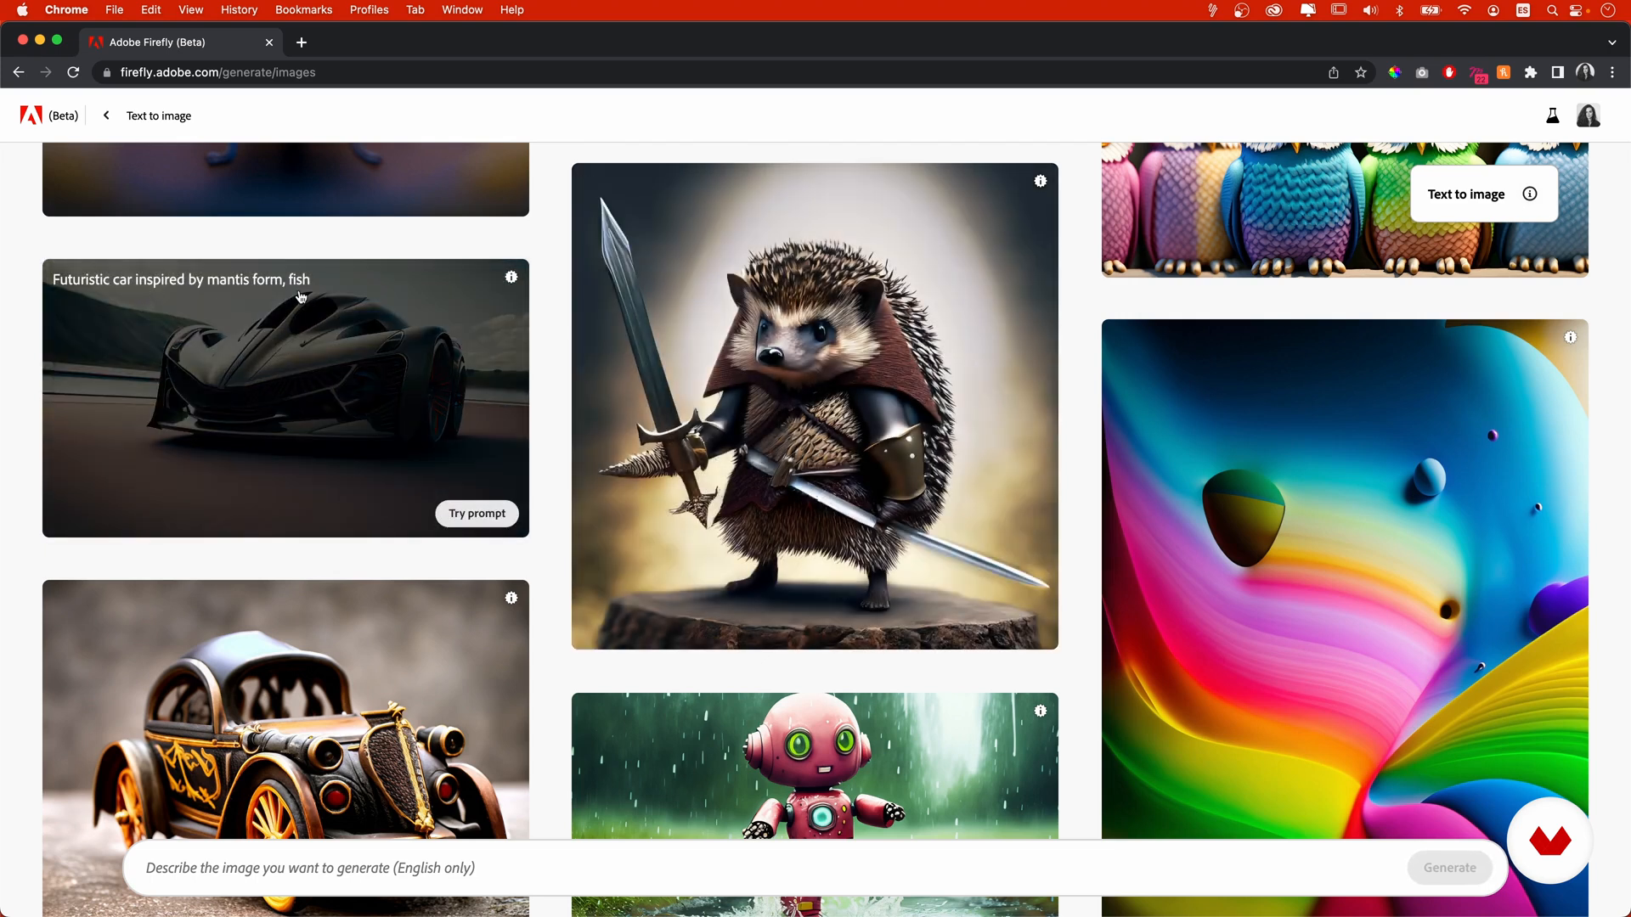
pyautogui.moveTo(1025, 461)
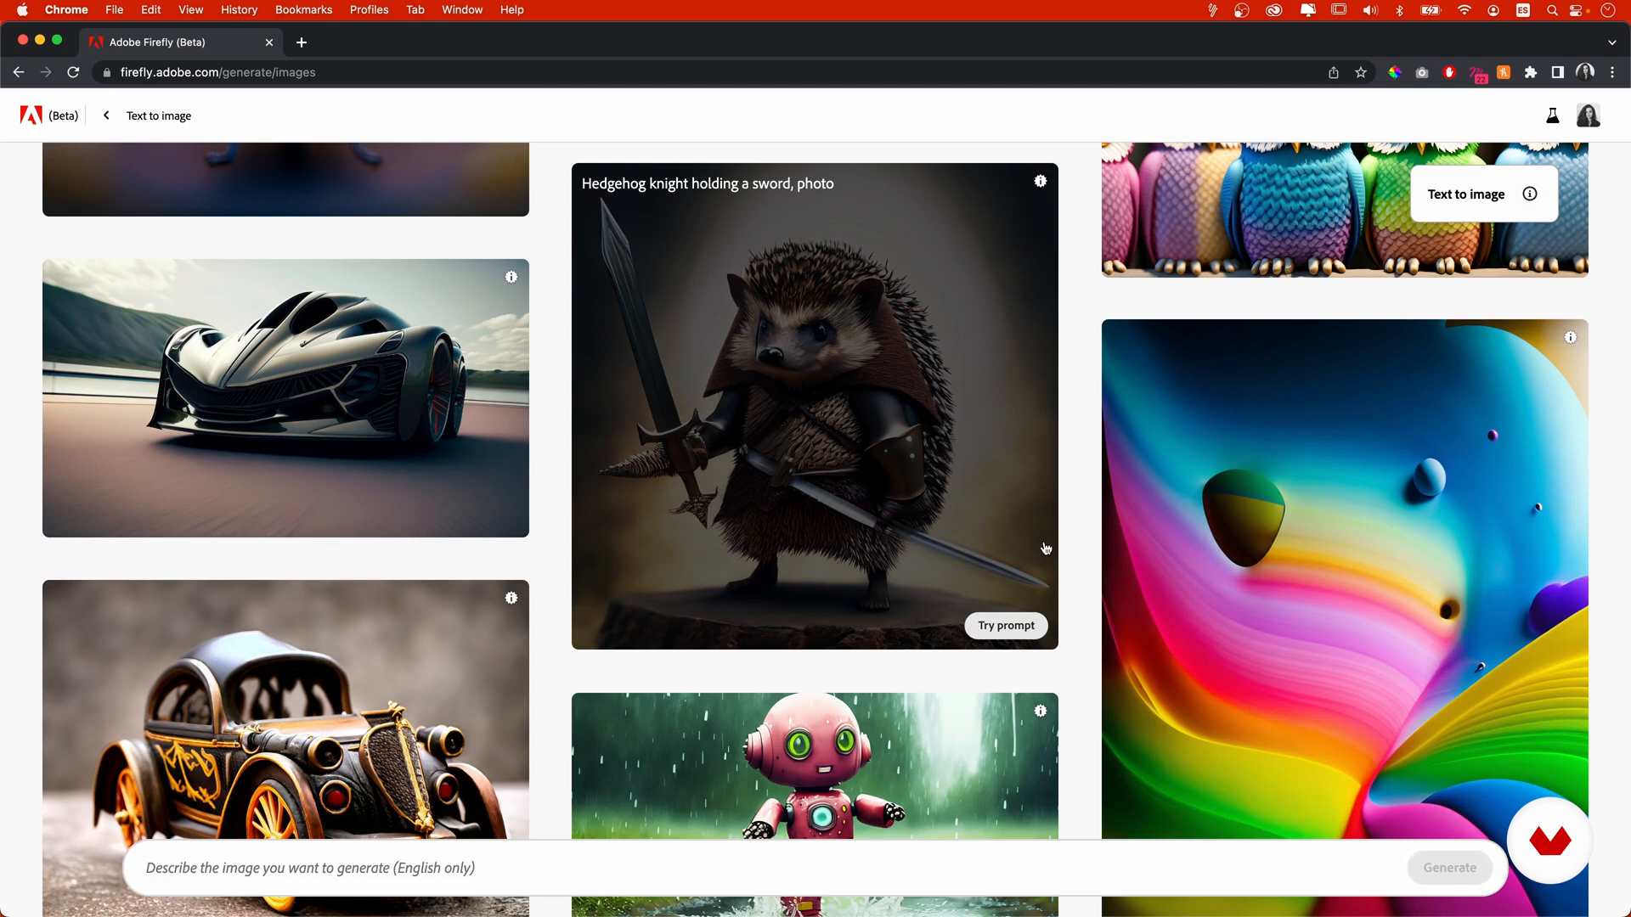
pyautogui.scroll(-5, 1045, 548)
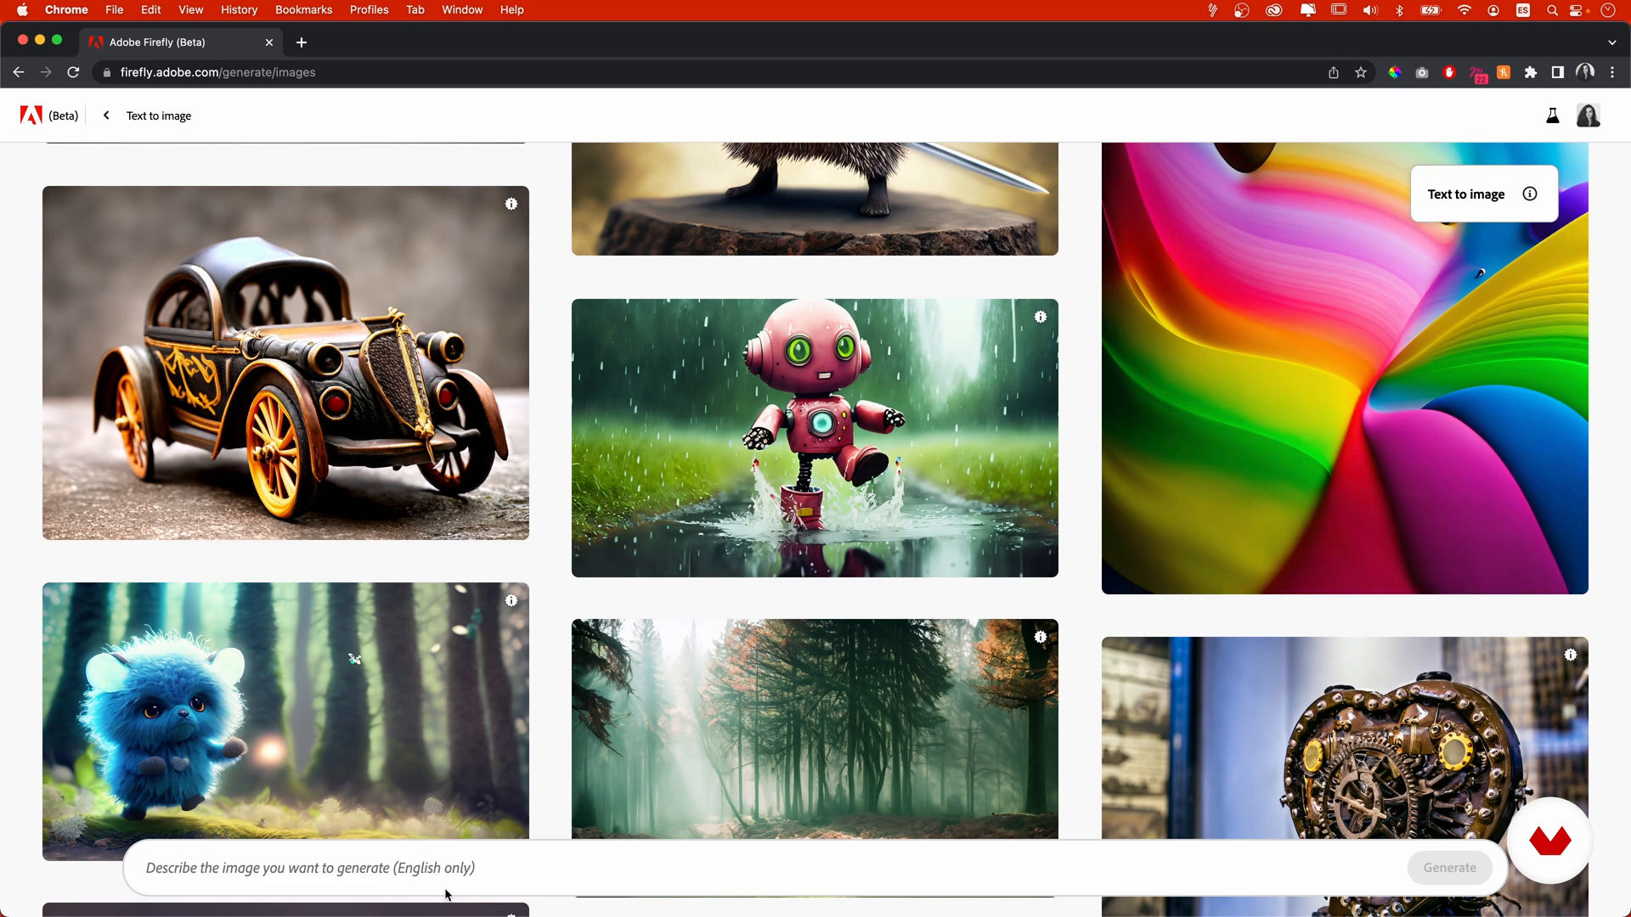
# - Generate images from the prompt "futuristic city with a lot of greenery, happy people riding bikes and overall sense of happiness"
pyautogui.click(483, 877)
pyautogui.write('futuris')
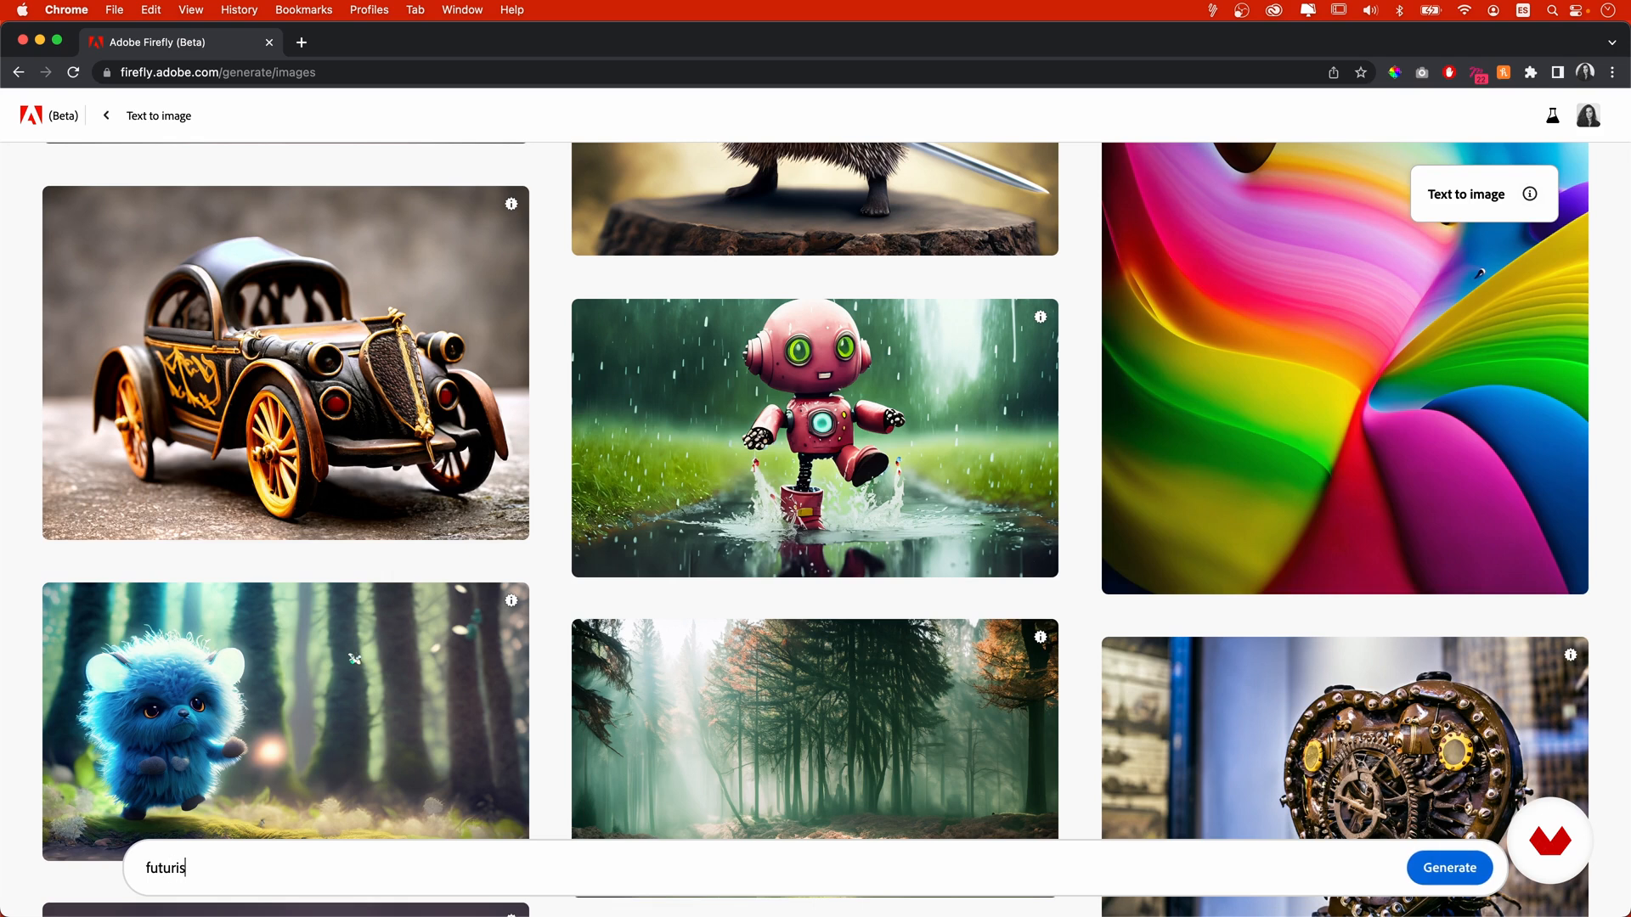
pyautogui.write('tic city with a lot of greenery, happy people ')
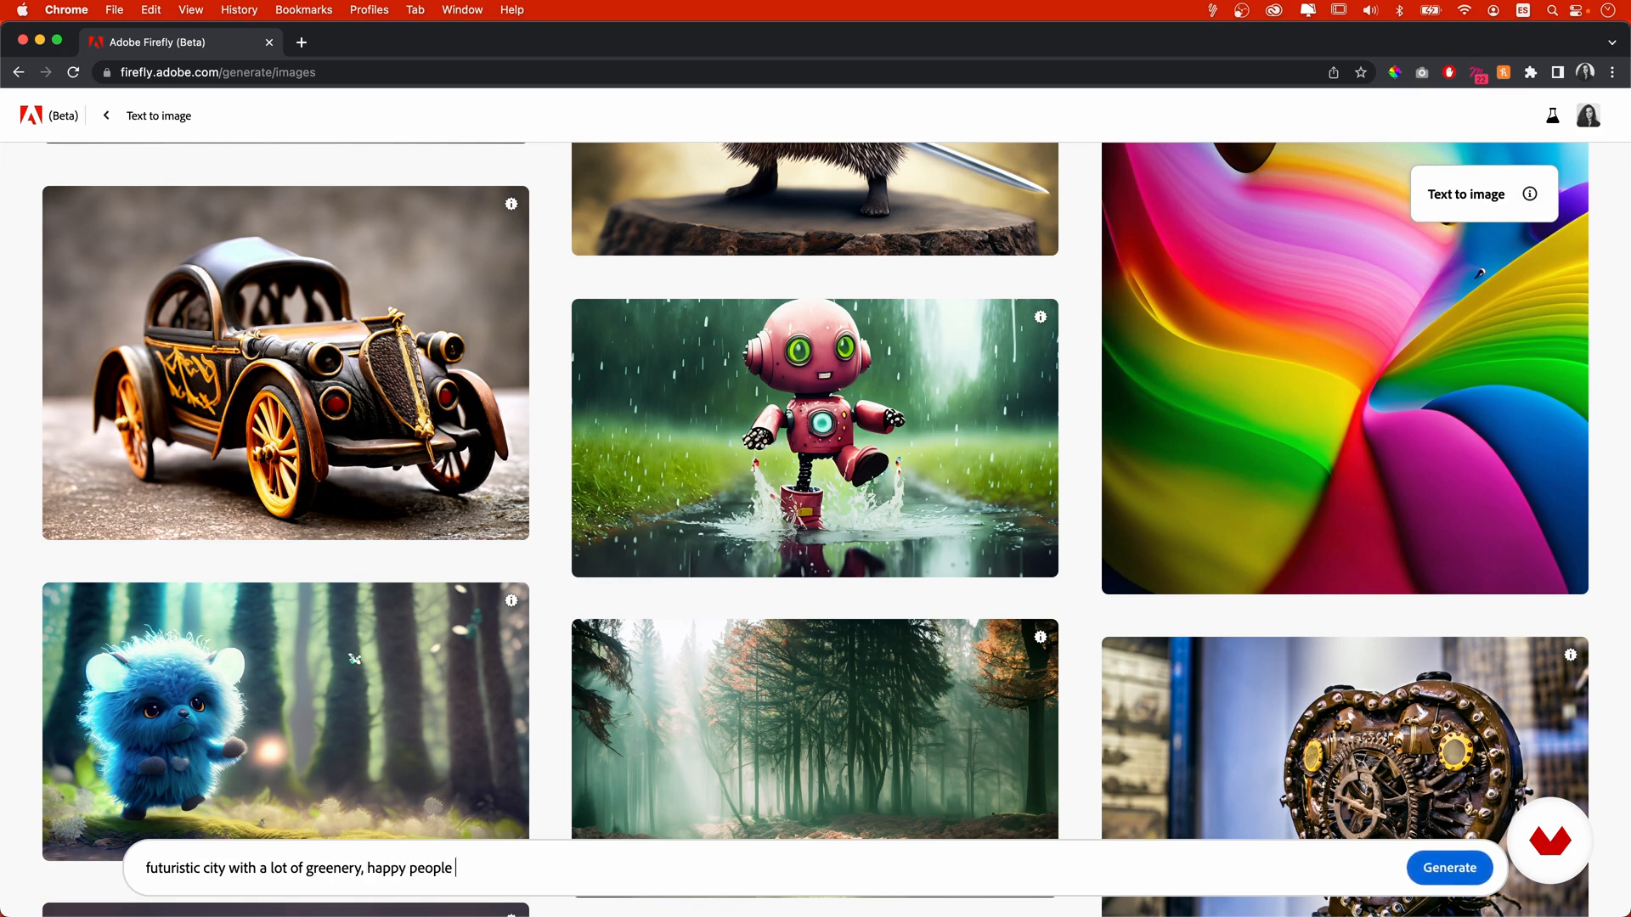
pyautogui.write('riding bikes and overall sense of happiness')
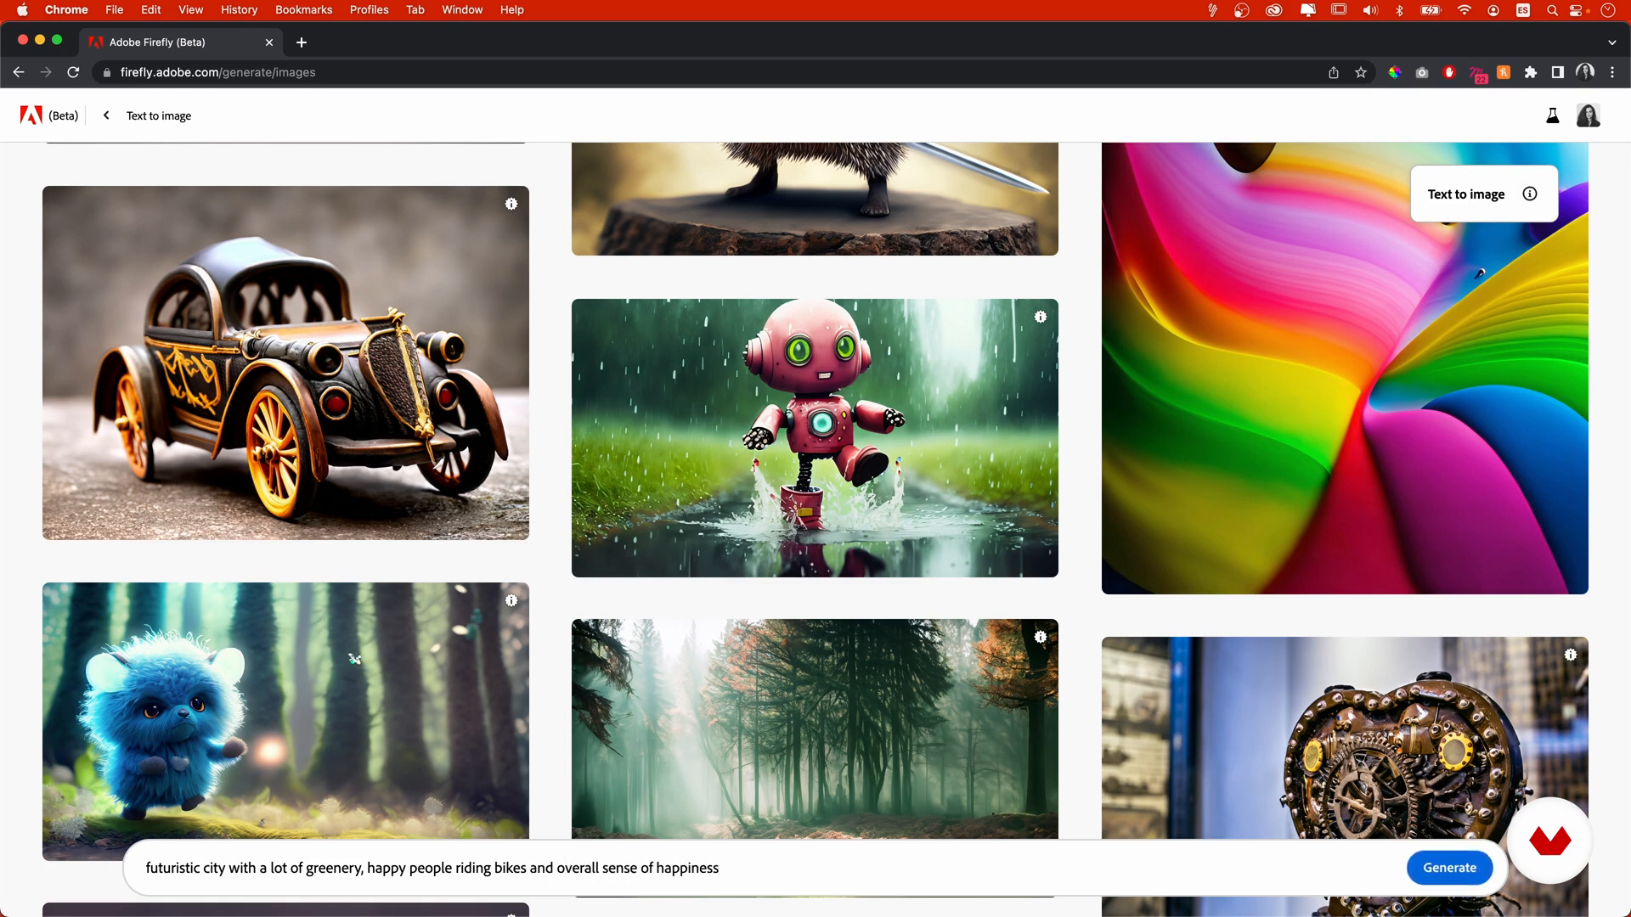
pyautogui.click(1450, 868)
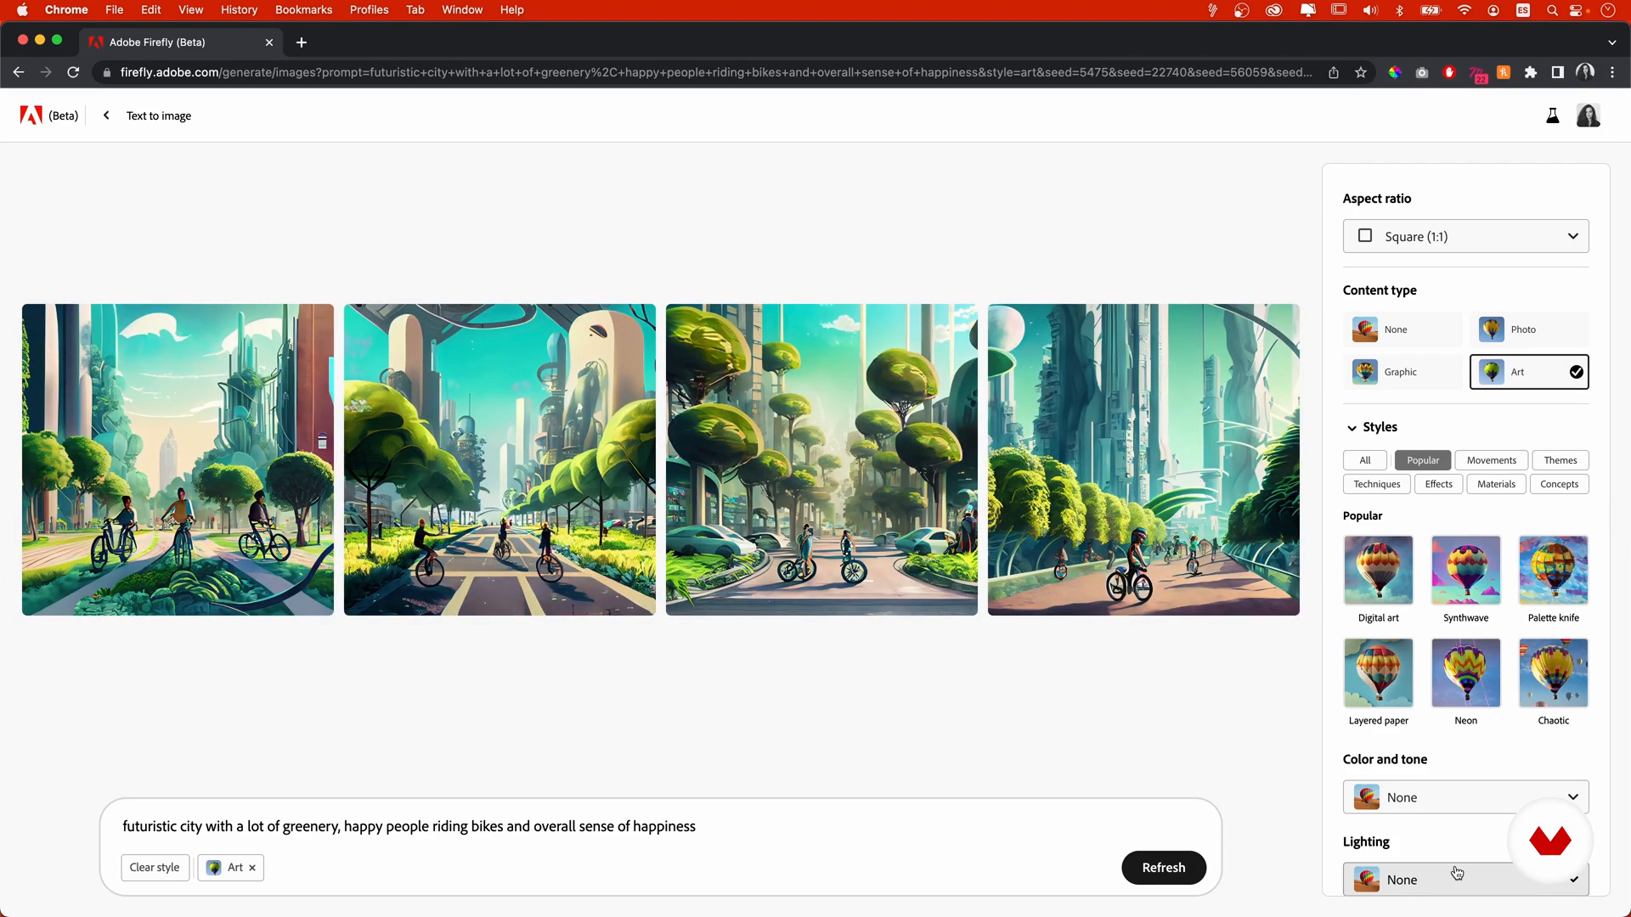
# - Set the aspect ratio to Widescreen (16:9) and the content type to Photo for the generated images
pyautogui.moveTo(1002, 583)
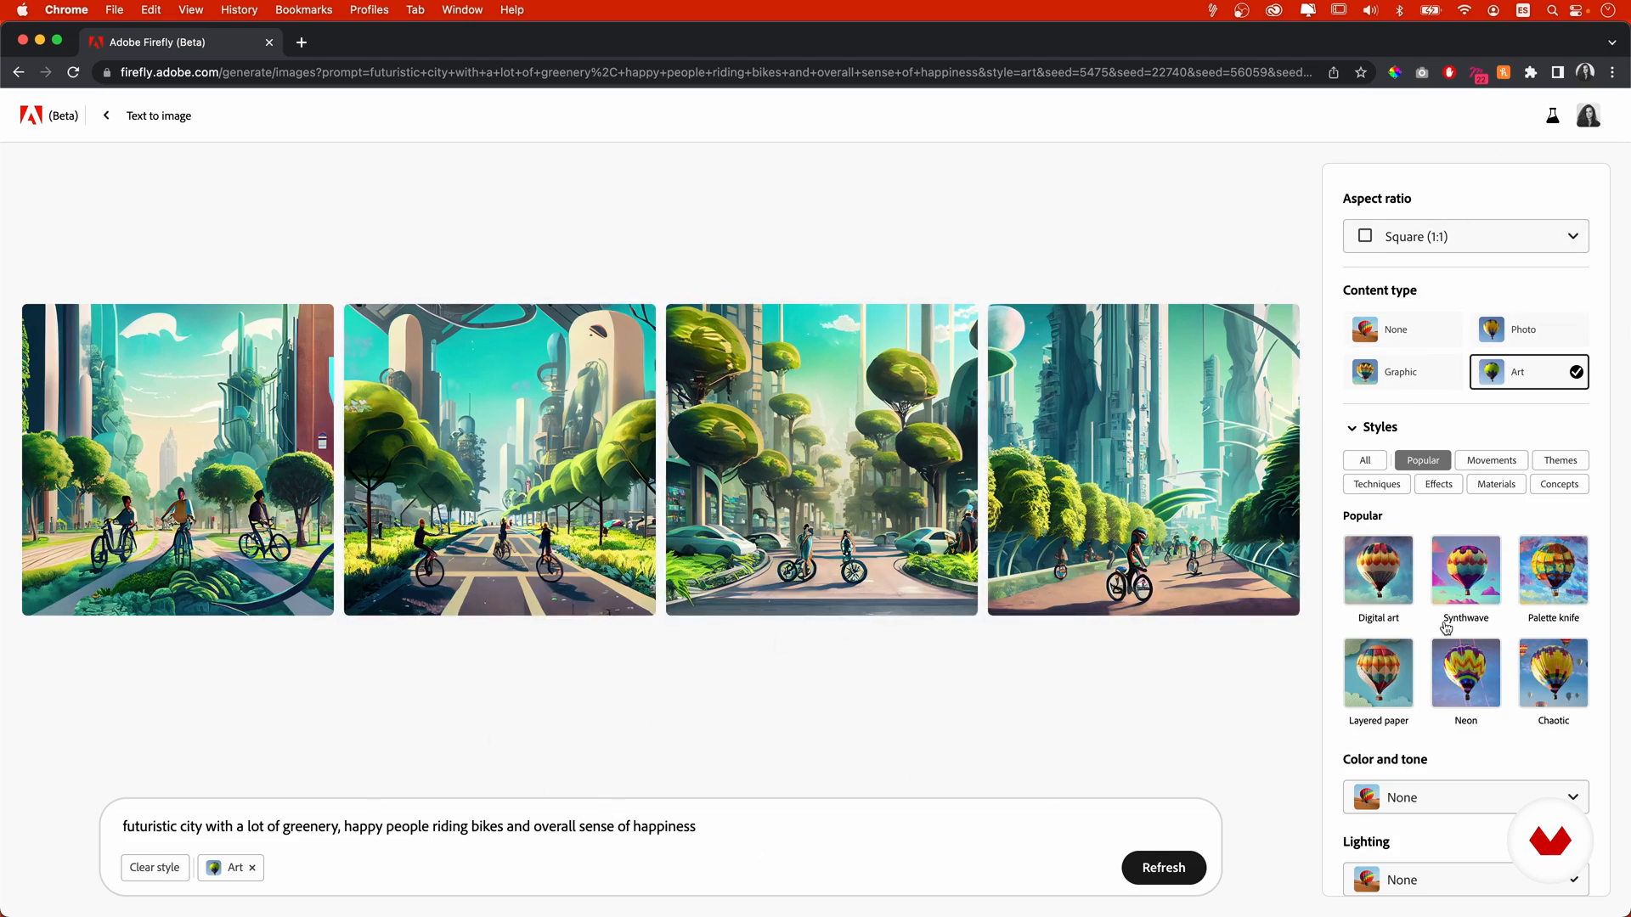
pyautogui.moveTo(1256, 578)
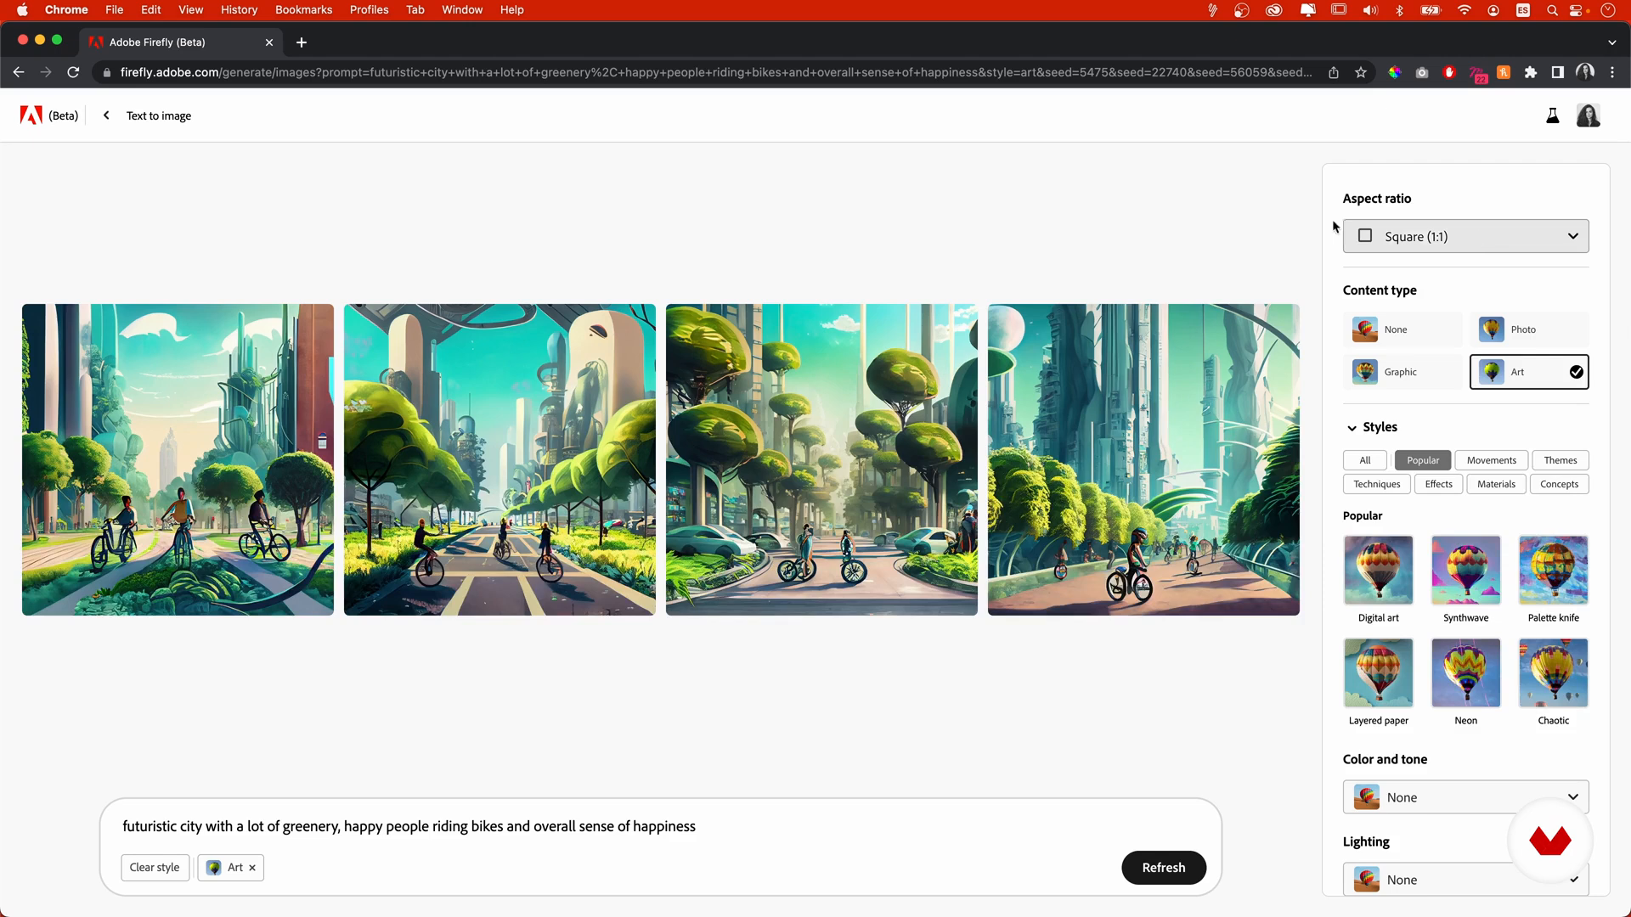
pyautogui.click(1449, 245)
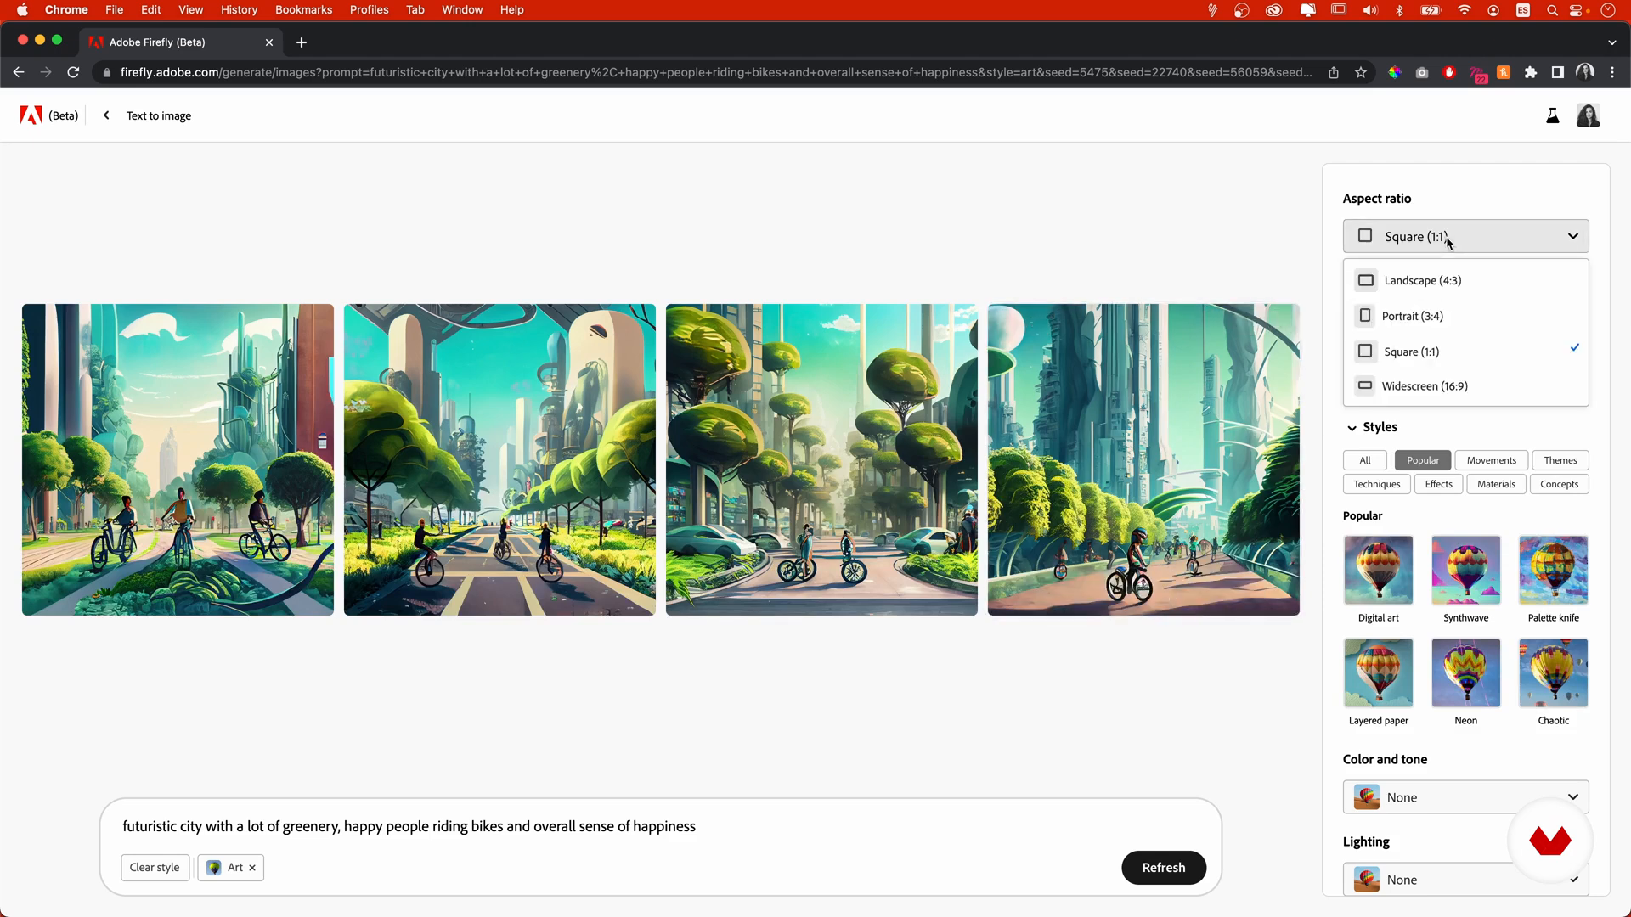
pyautogui.click(1491, 388)
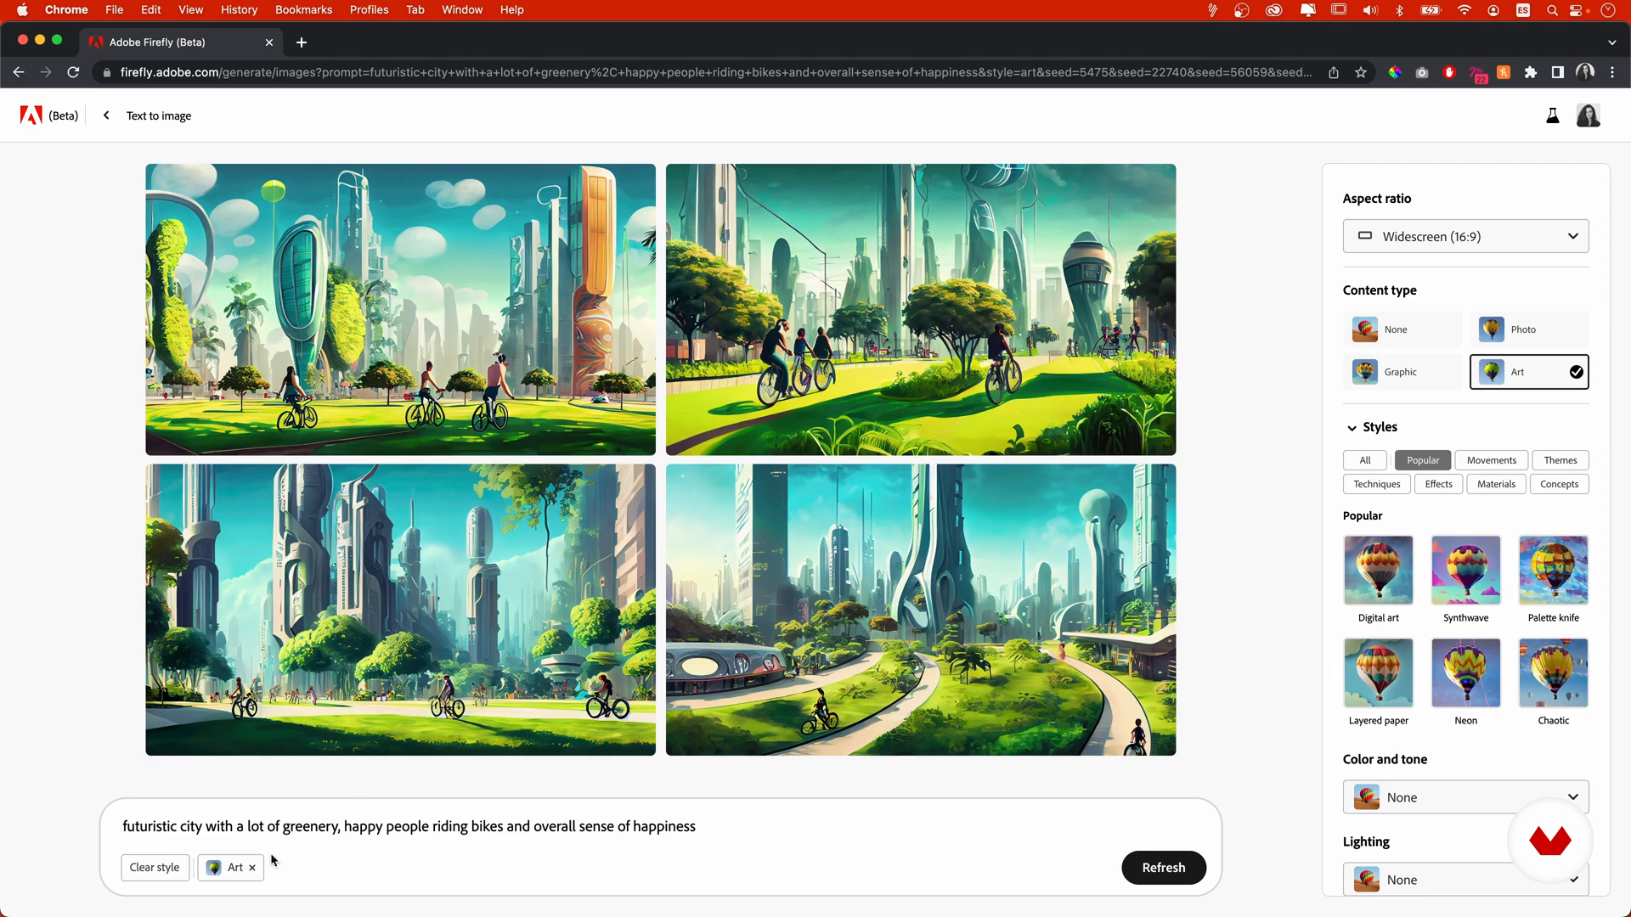
pyautogui.click(1534, 333)
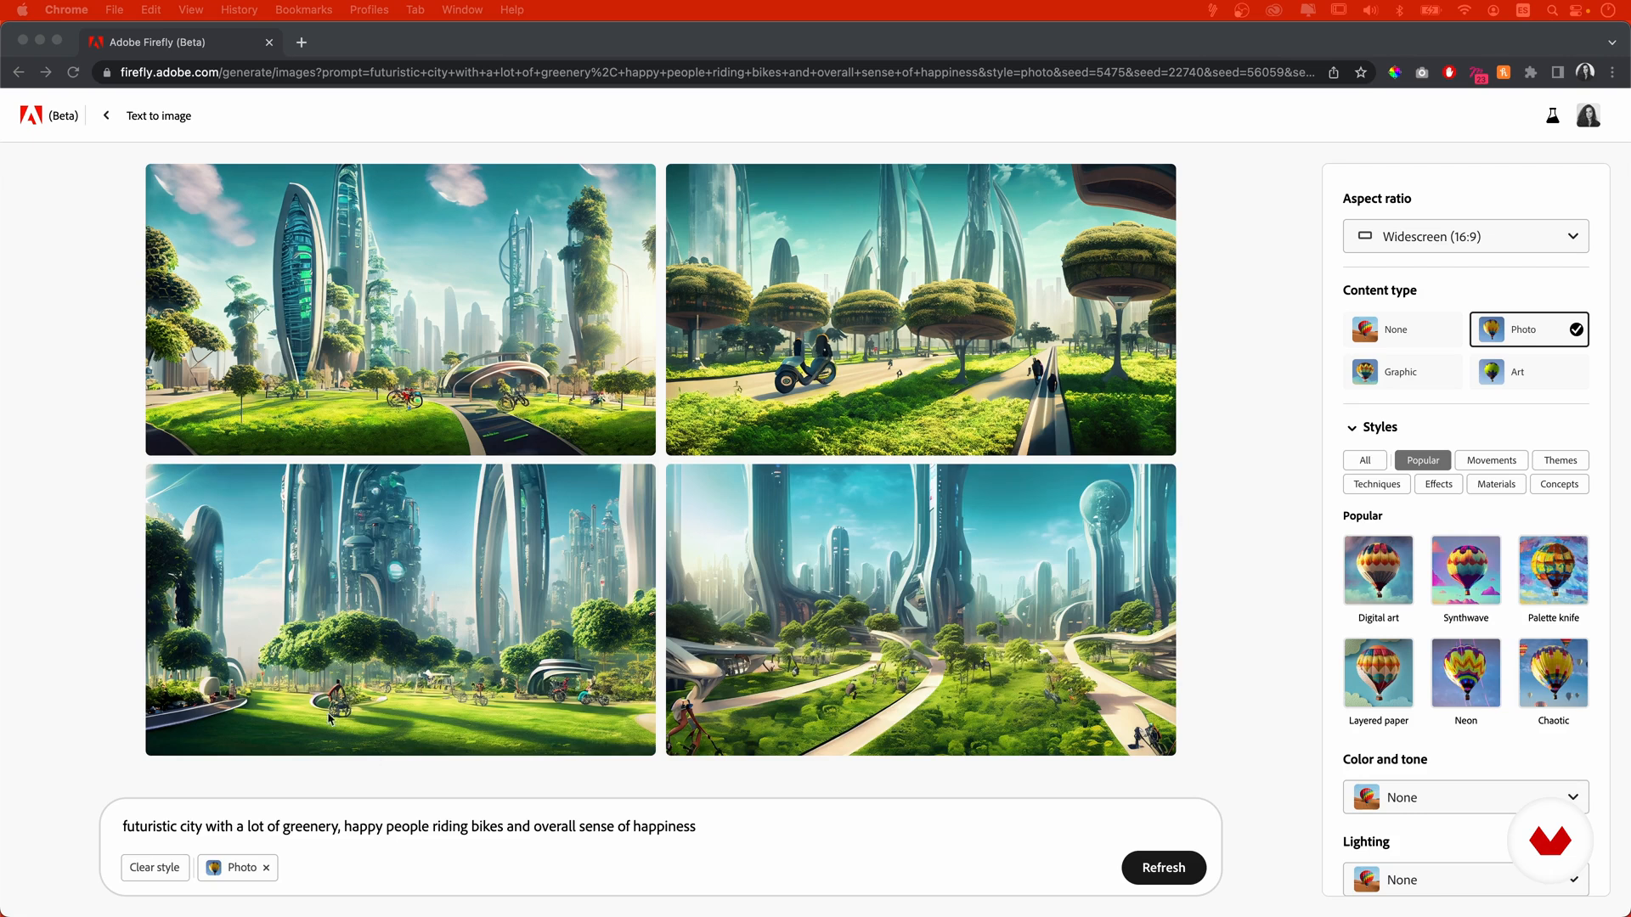
# - Preview the fourth generated image enlarged, close the preview and generate a fresh set of images from the same prompt
pyautogui.click(714, 733)
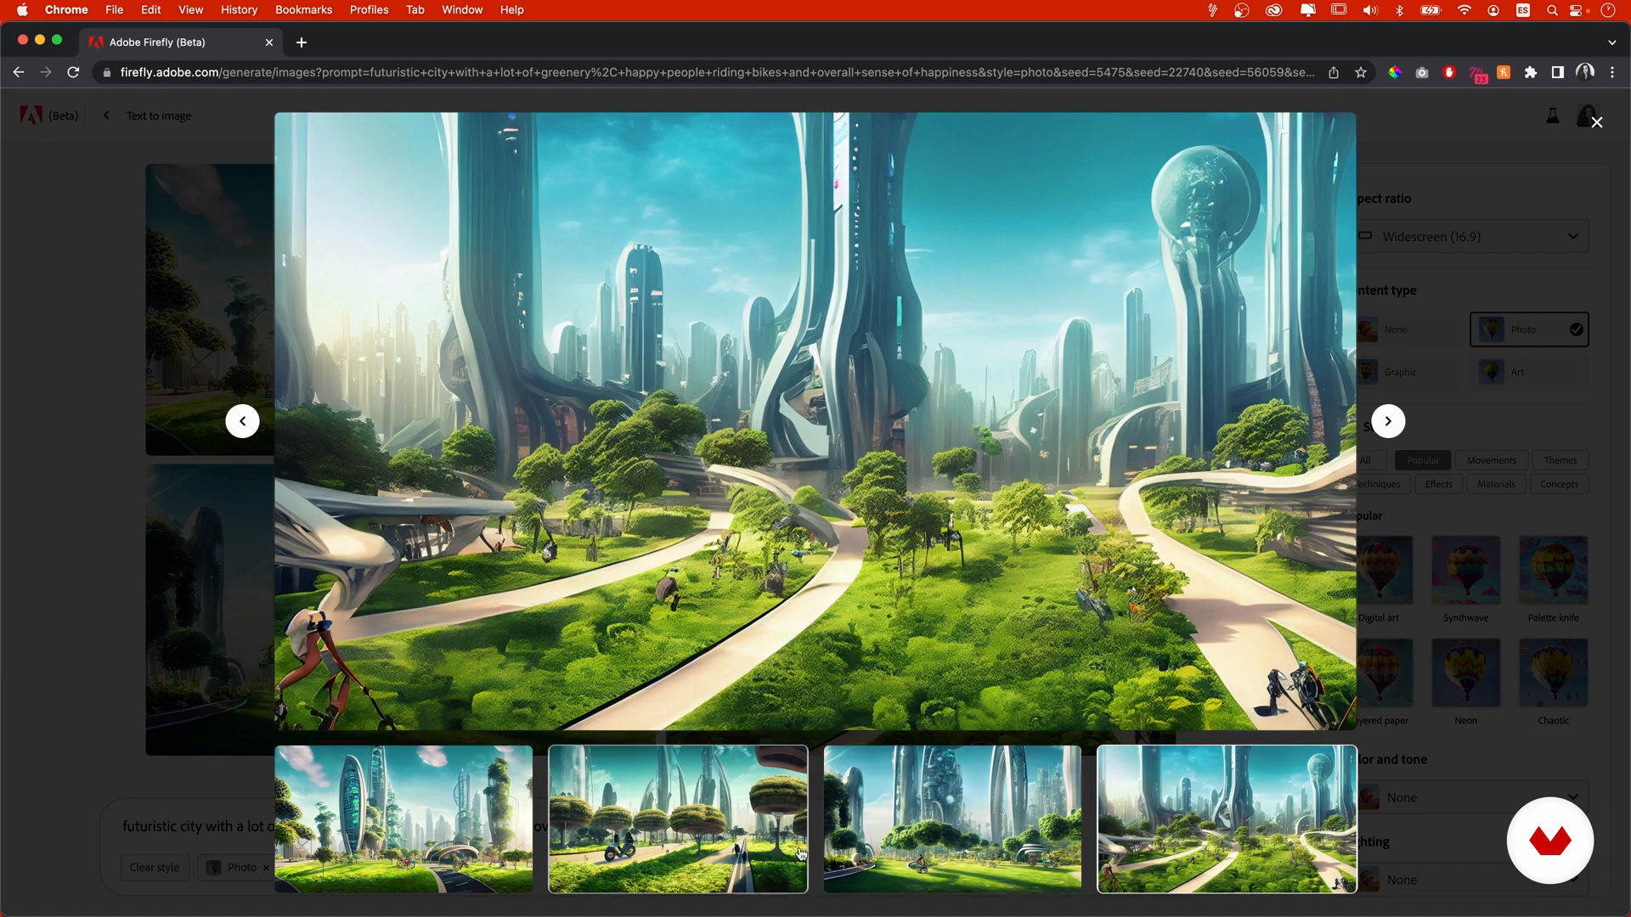
pyautogui.click(1597, 122)
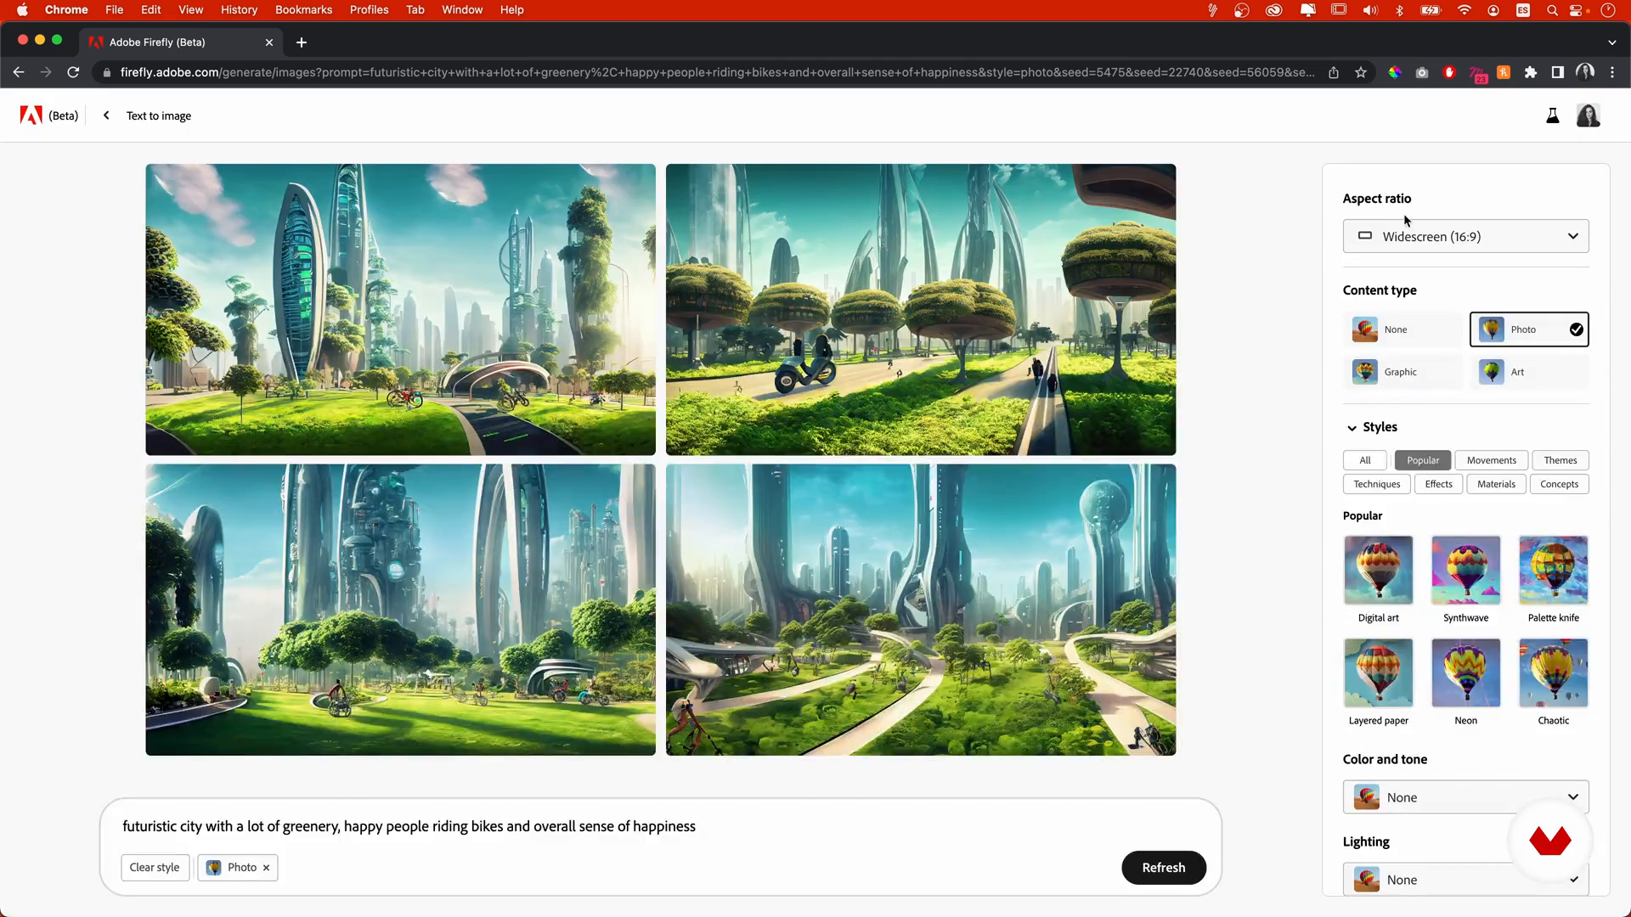
pyautogui.click(1170, 874)
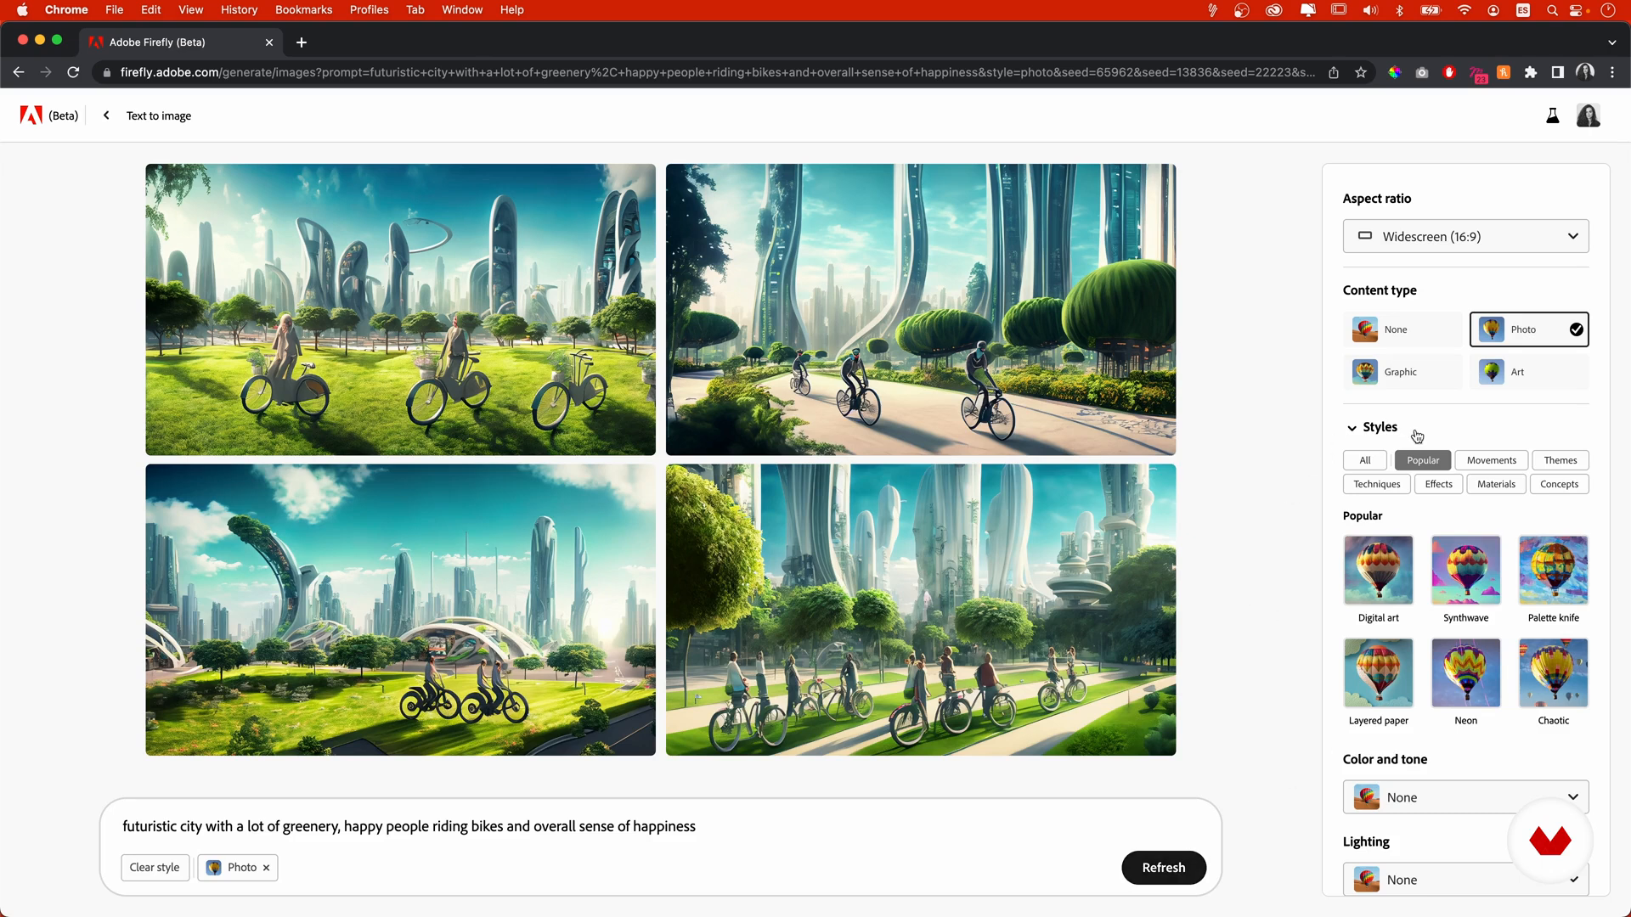
# - Show all style categories and select the Science fiction and Fantasy movement styles
pyautogui.scroll(-2, 1401, 705)
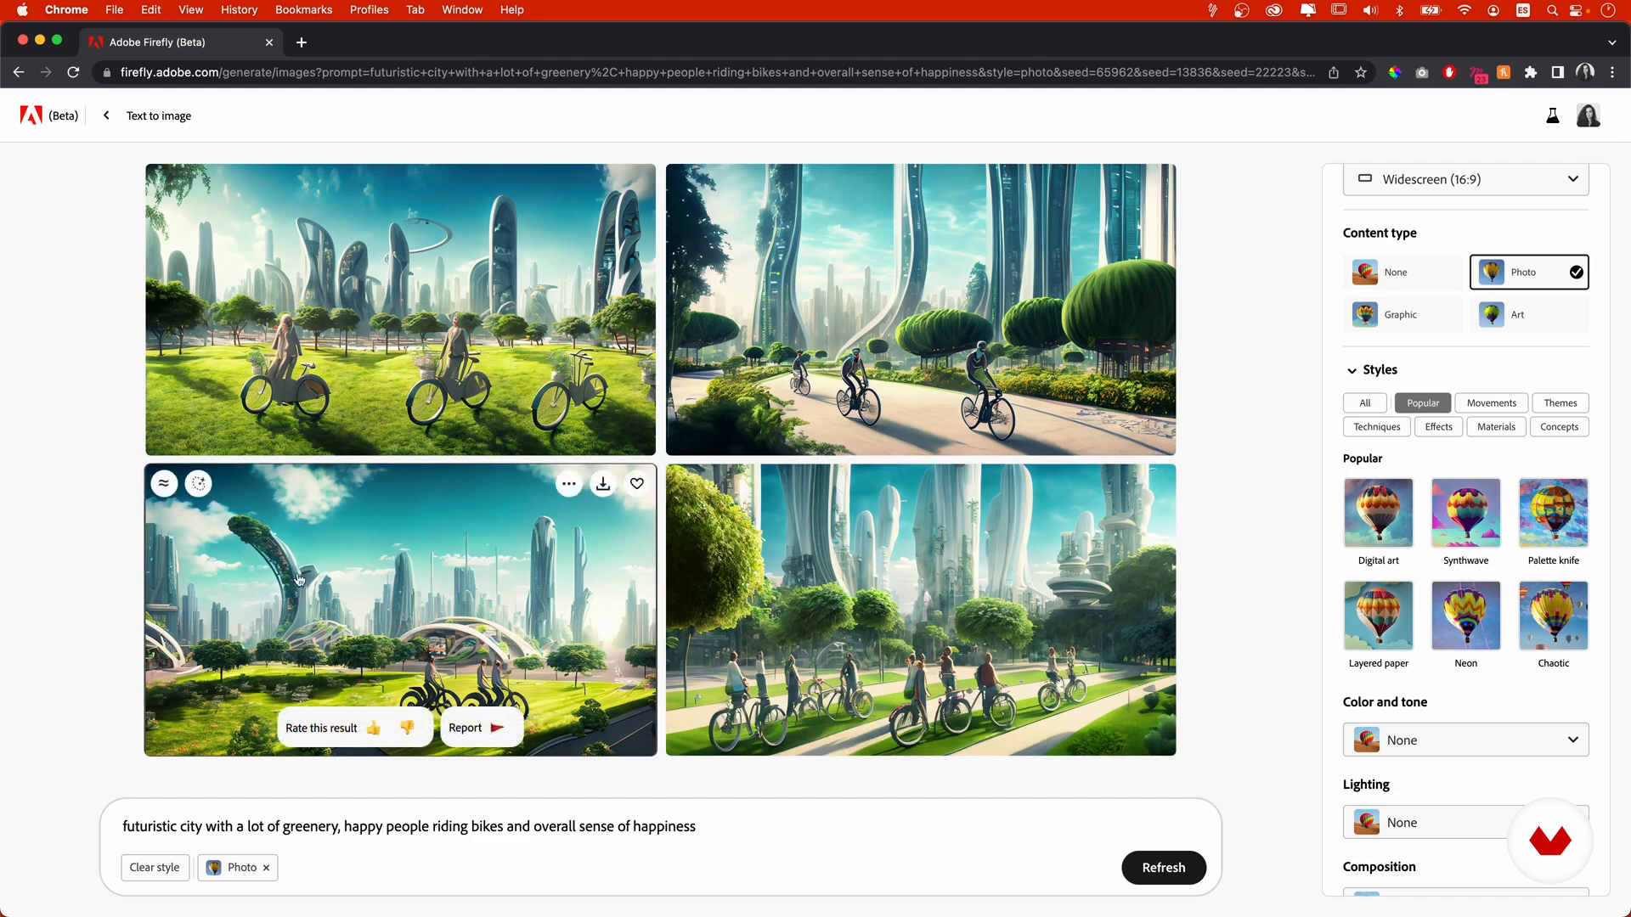
pyautogui.click(1422, 375)
pyautogui.click(1399, 435)
pyautogui.click(1363, 461)
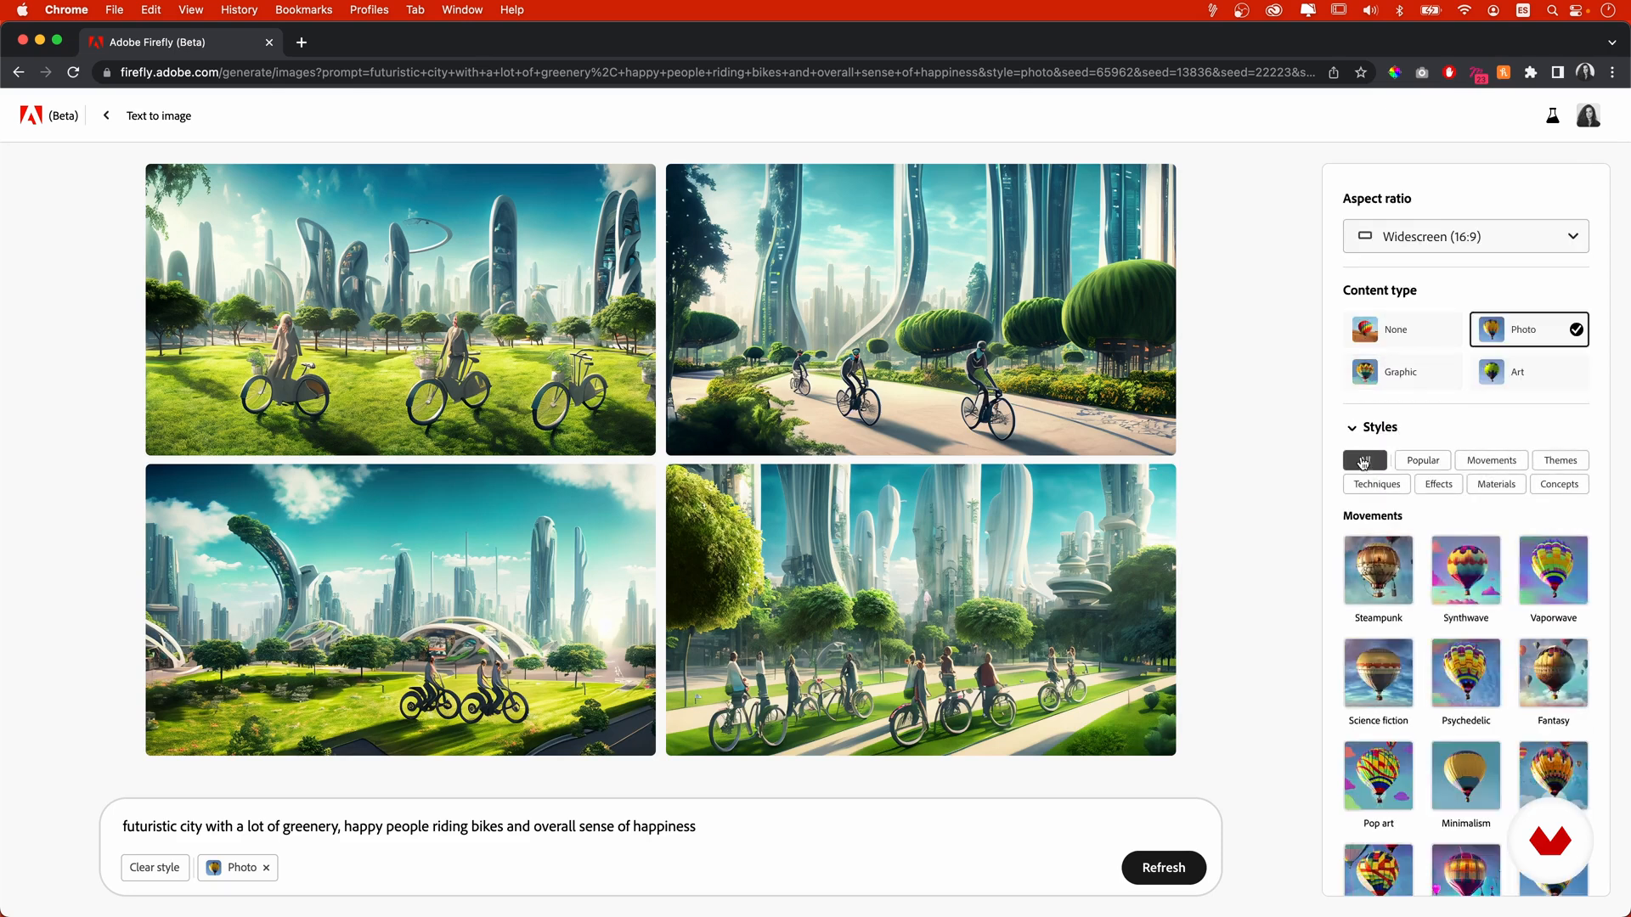
pyautogui.scroll(-8, 1439, 594)
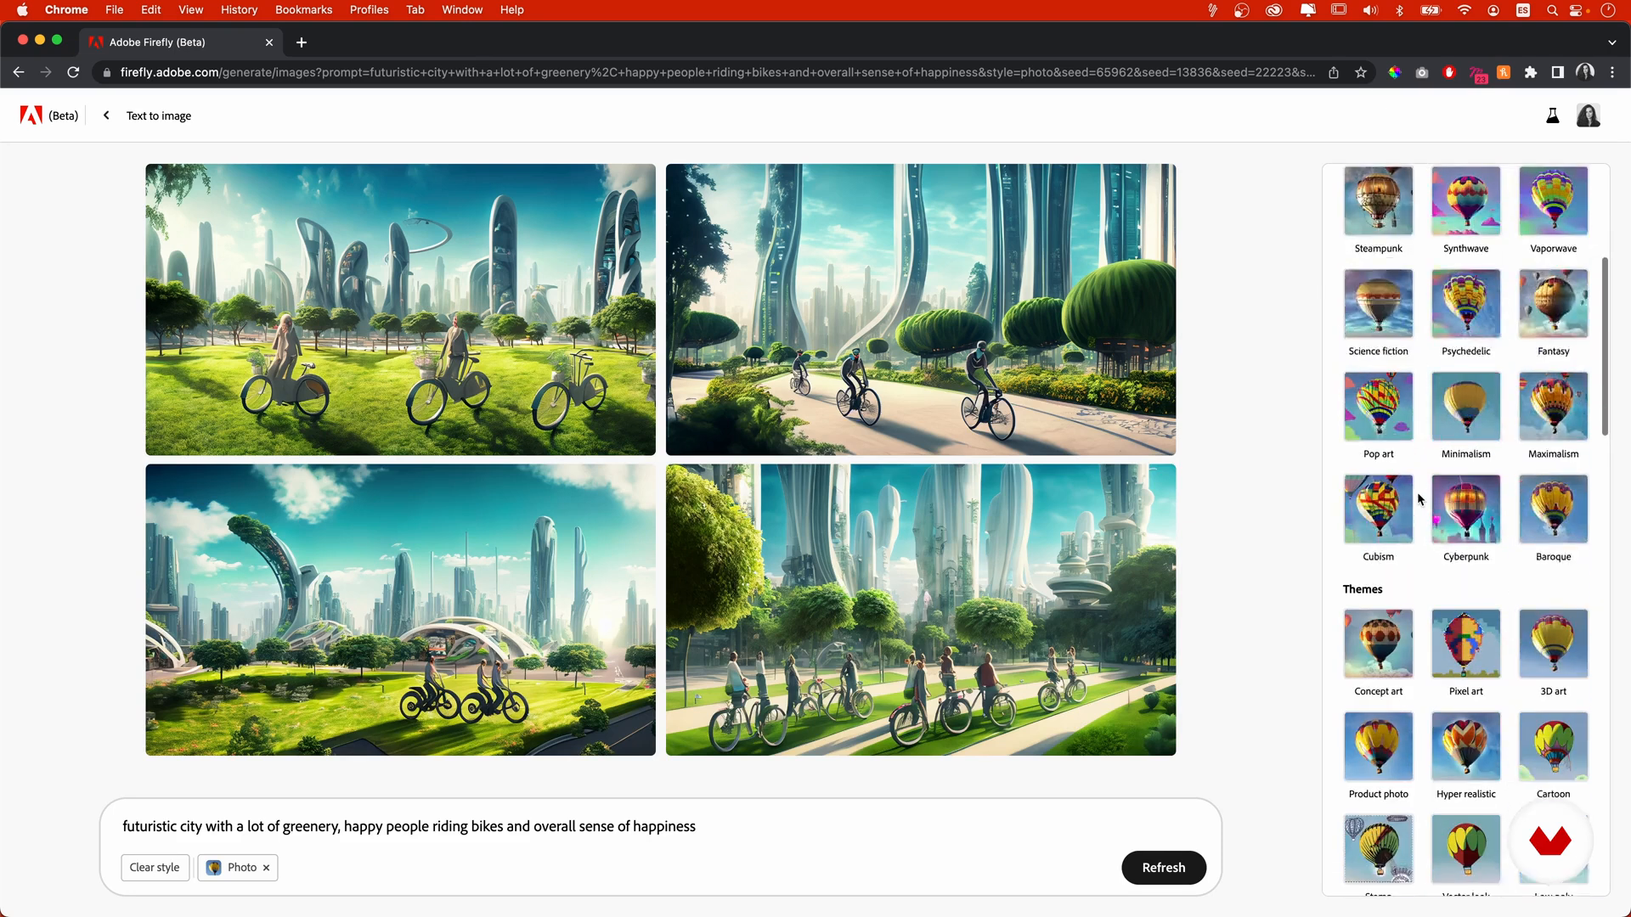
pyautogui.scroll(-5, 1432, 644)
pyautogui.scroll(15, 1432, 645)
pyautogui.scroll(-1, 1432, 595)
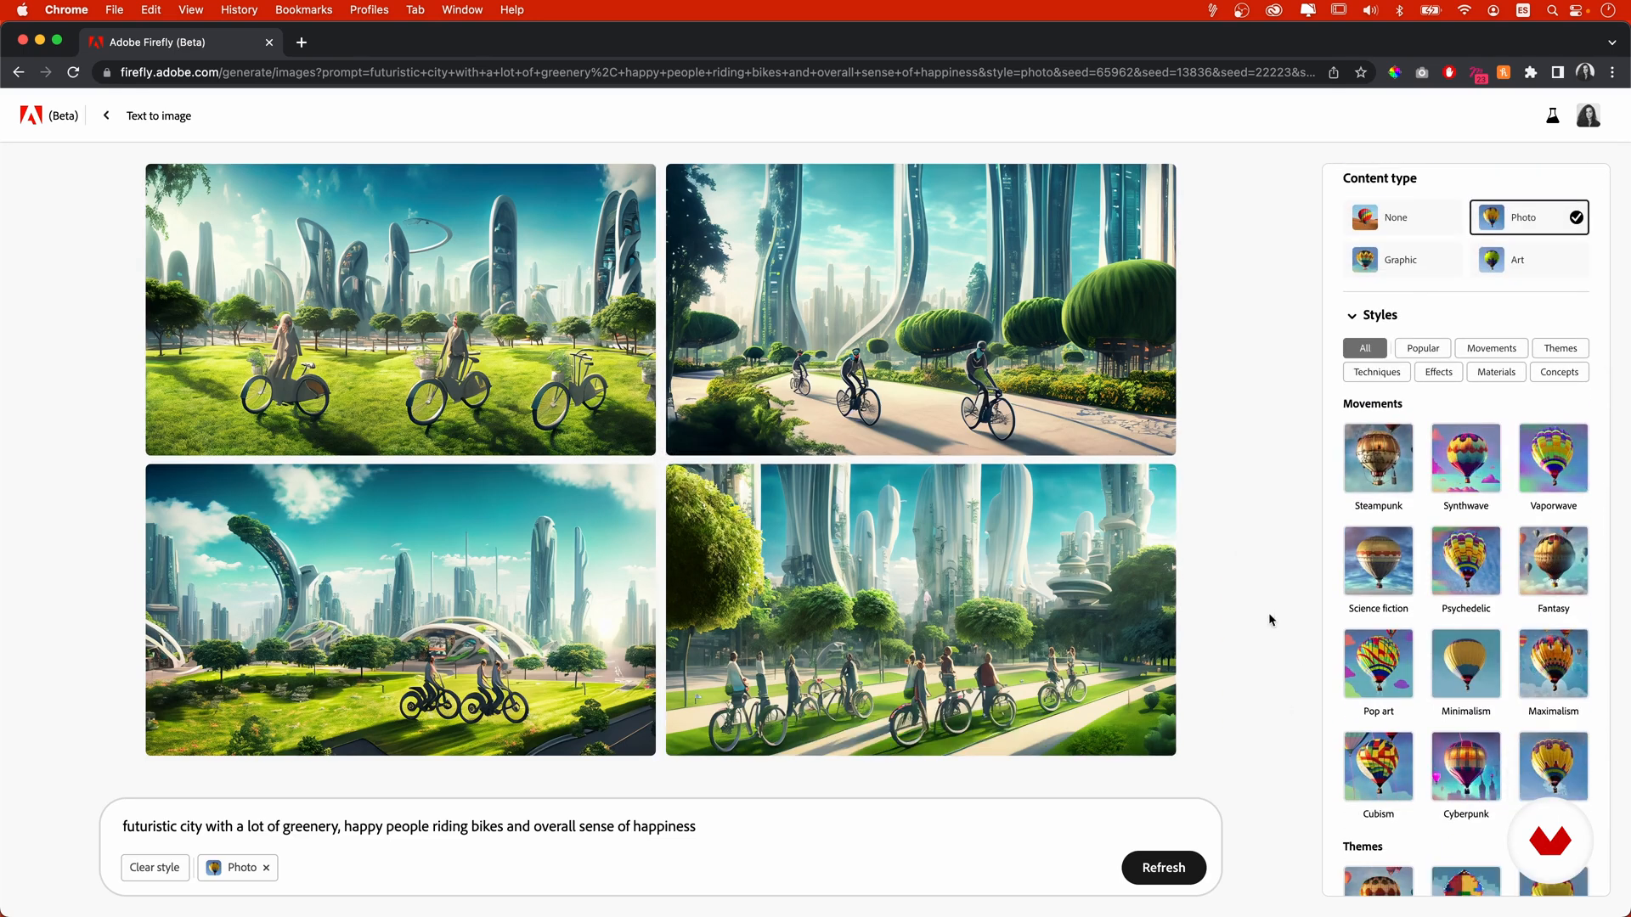
pyautogui.click(1382, 567)
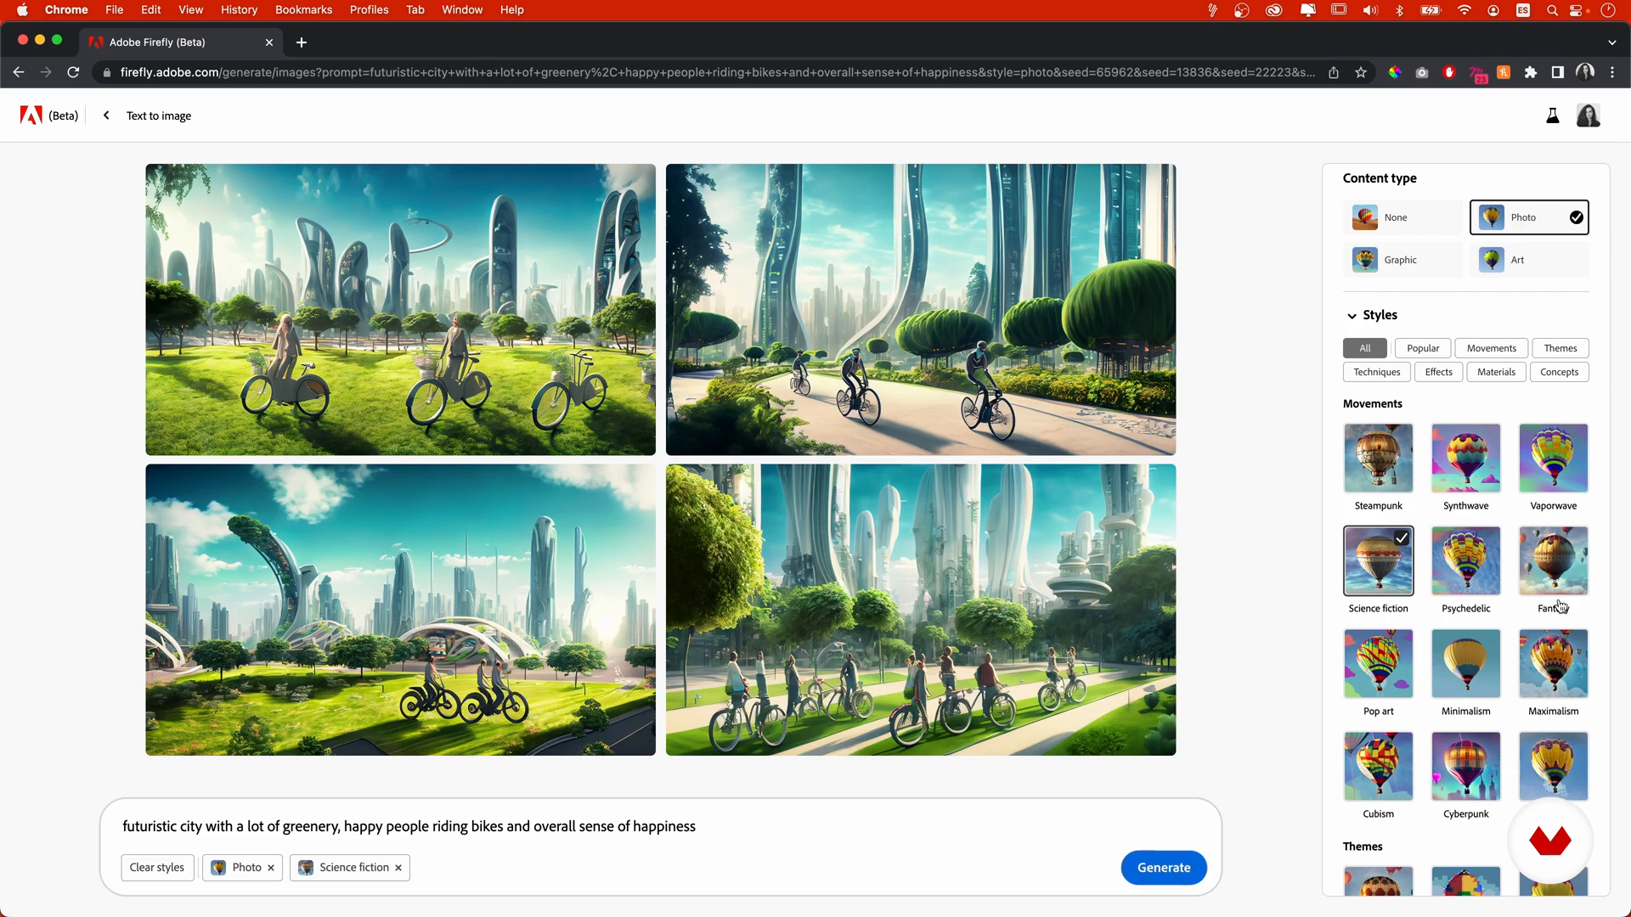
pyautogui.scroll(-1, 1560, 605)
pyautogui.click(1566, 525)
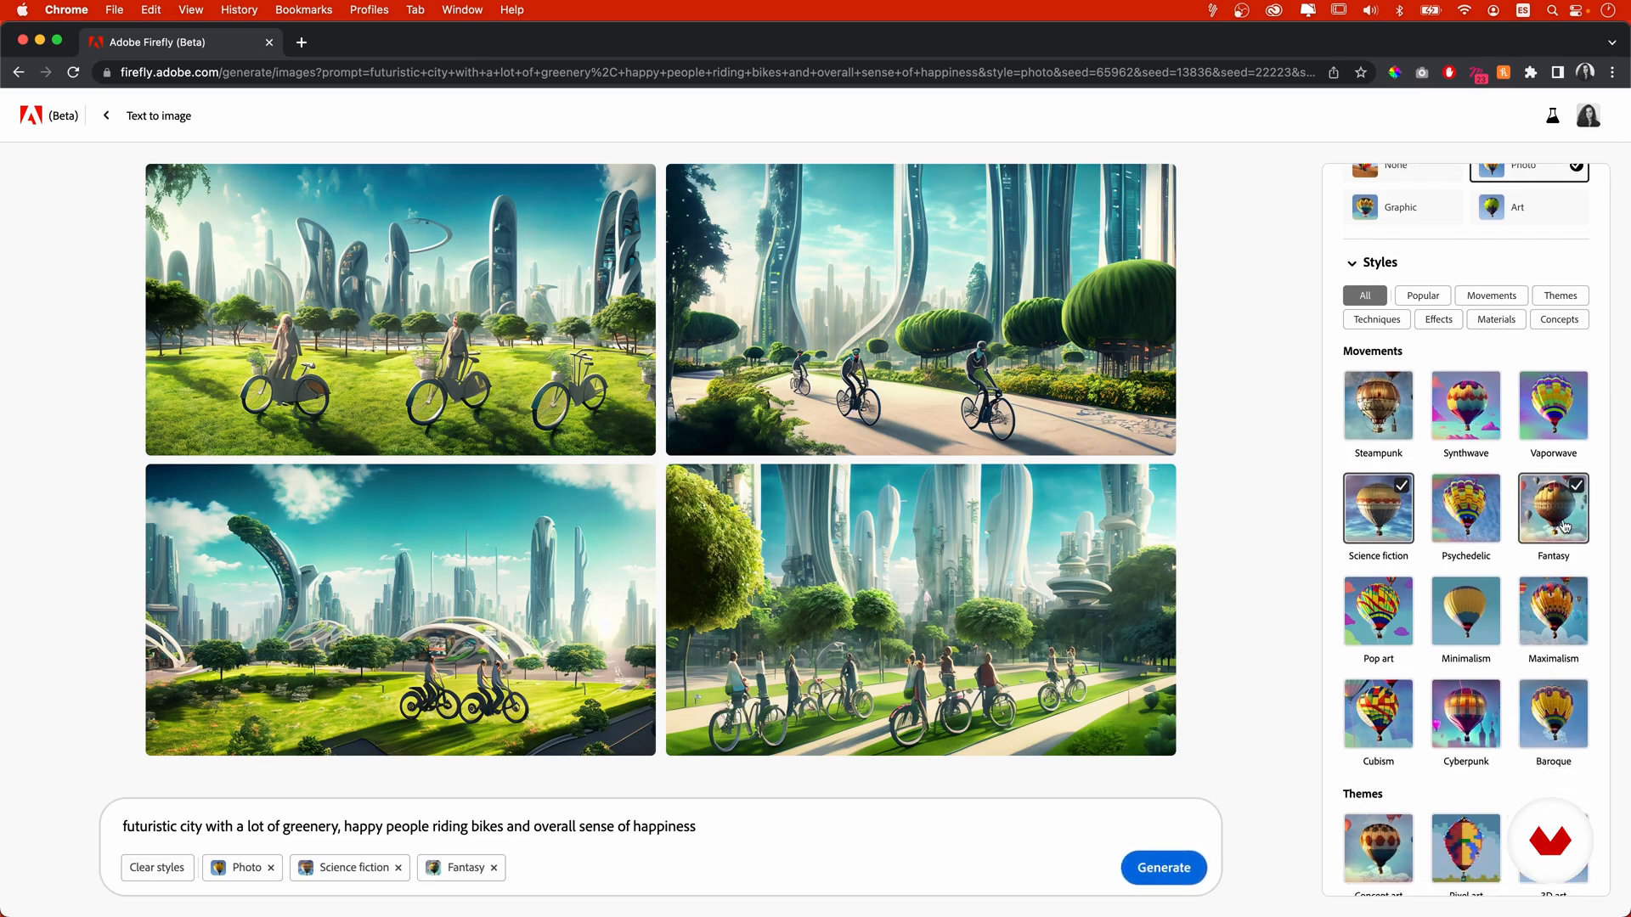
# - Set the color and tone to Warm tone and the lighting to Golden hour
pyautogui.scroll(-5, 1457, 682)
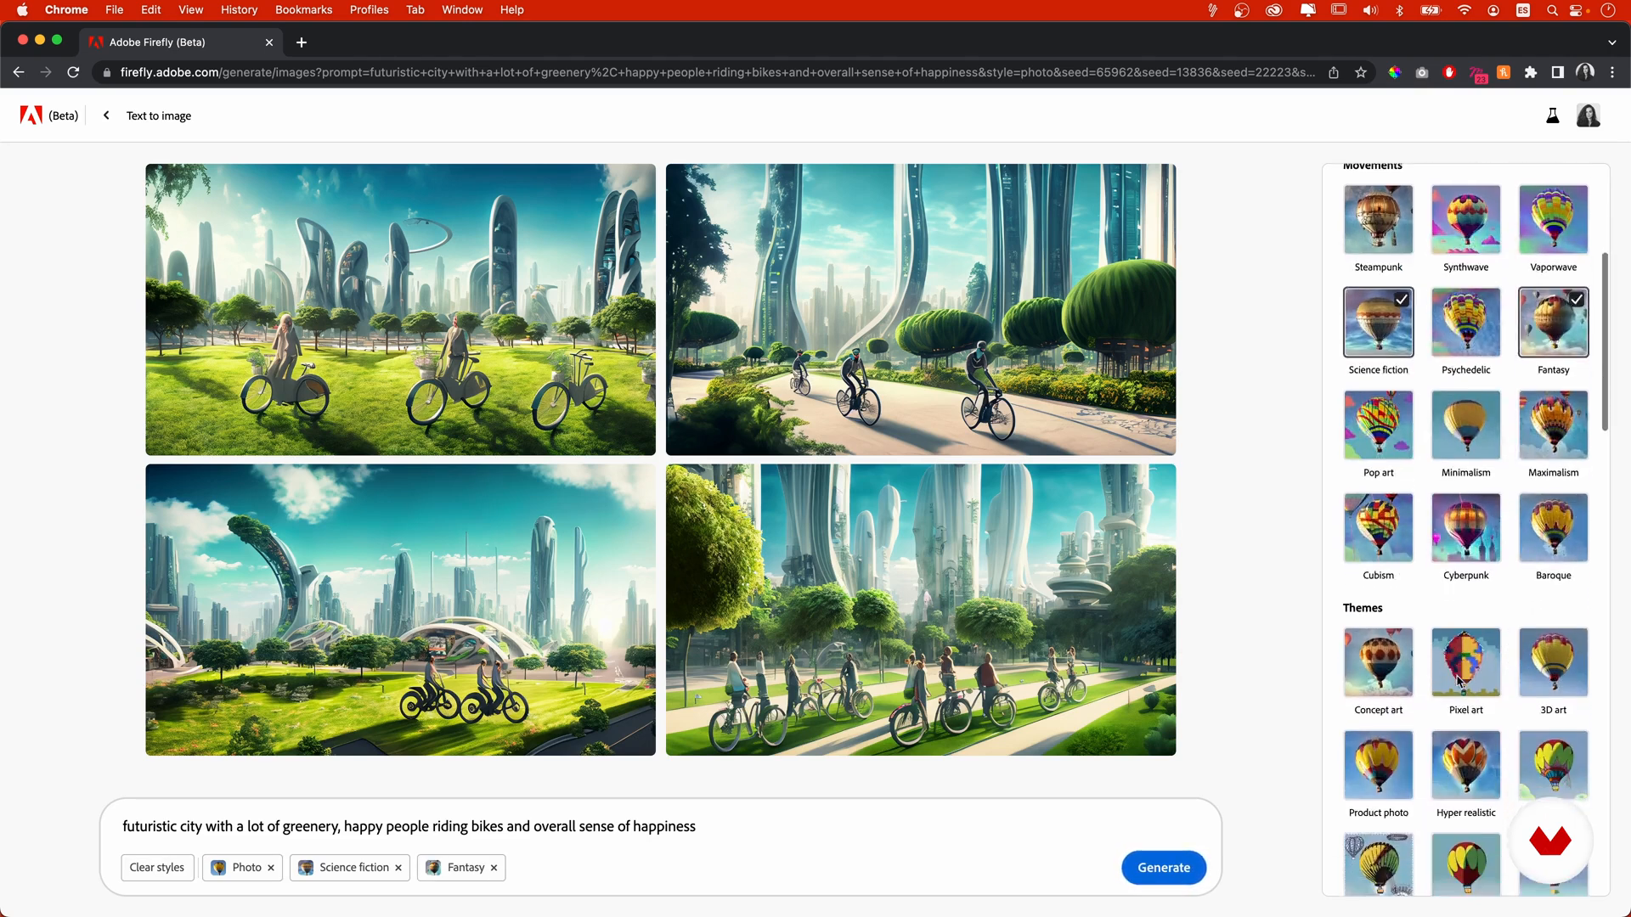
pyautogui.scroll(-18, 1458, 682)
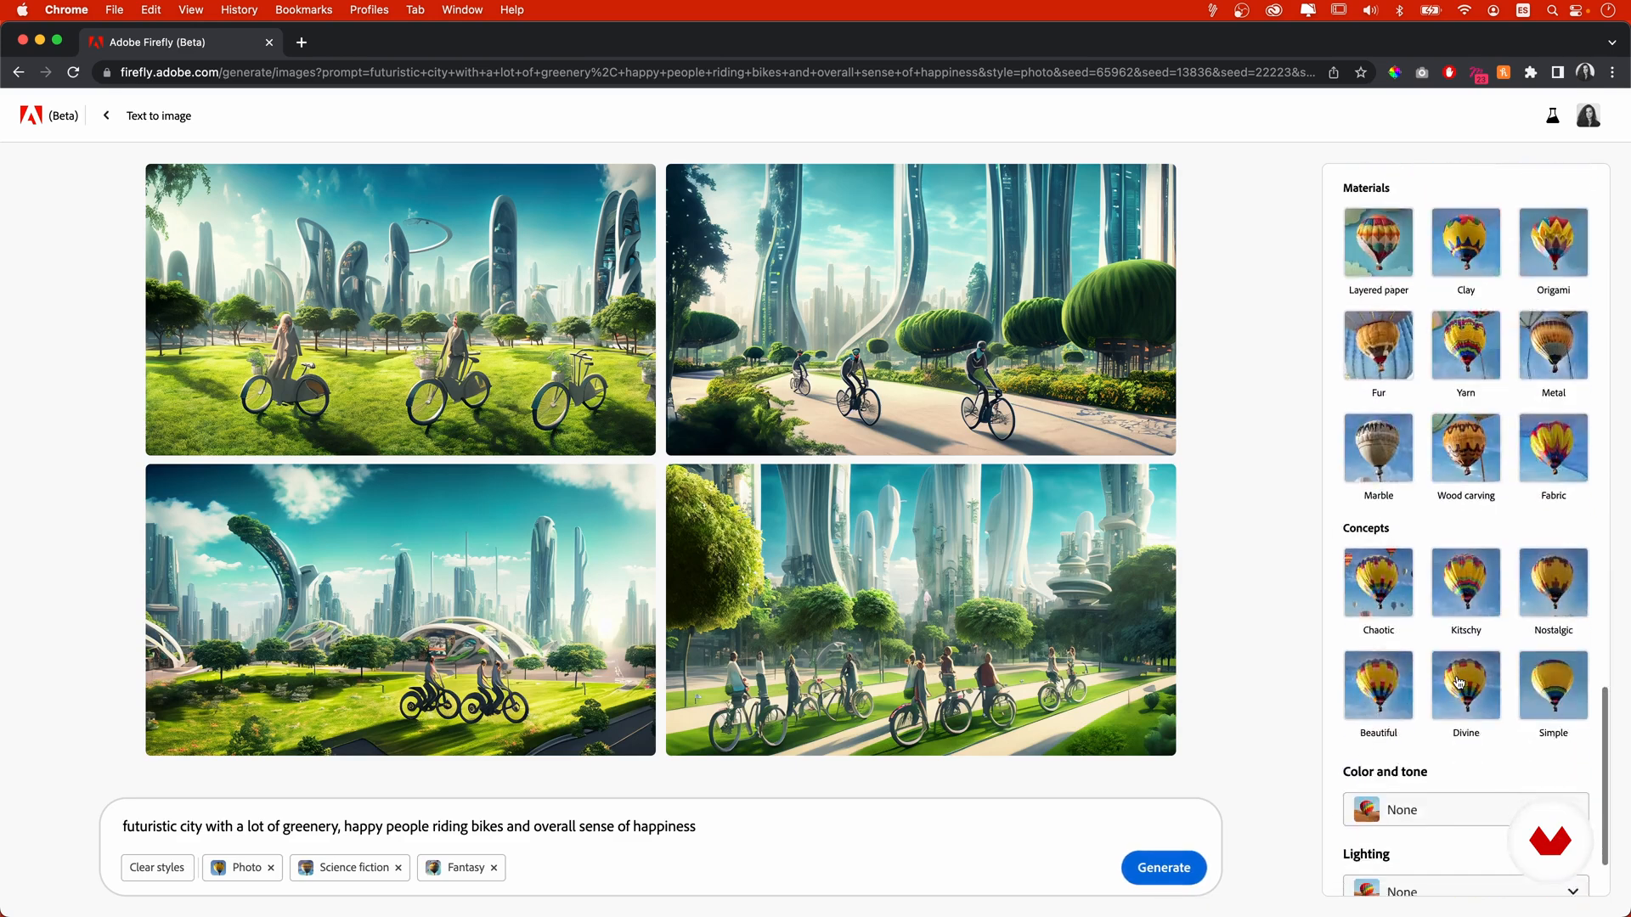
pyautogui.click(1434, 695)
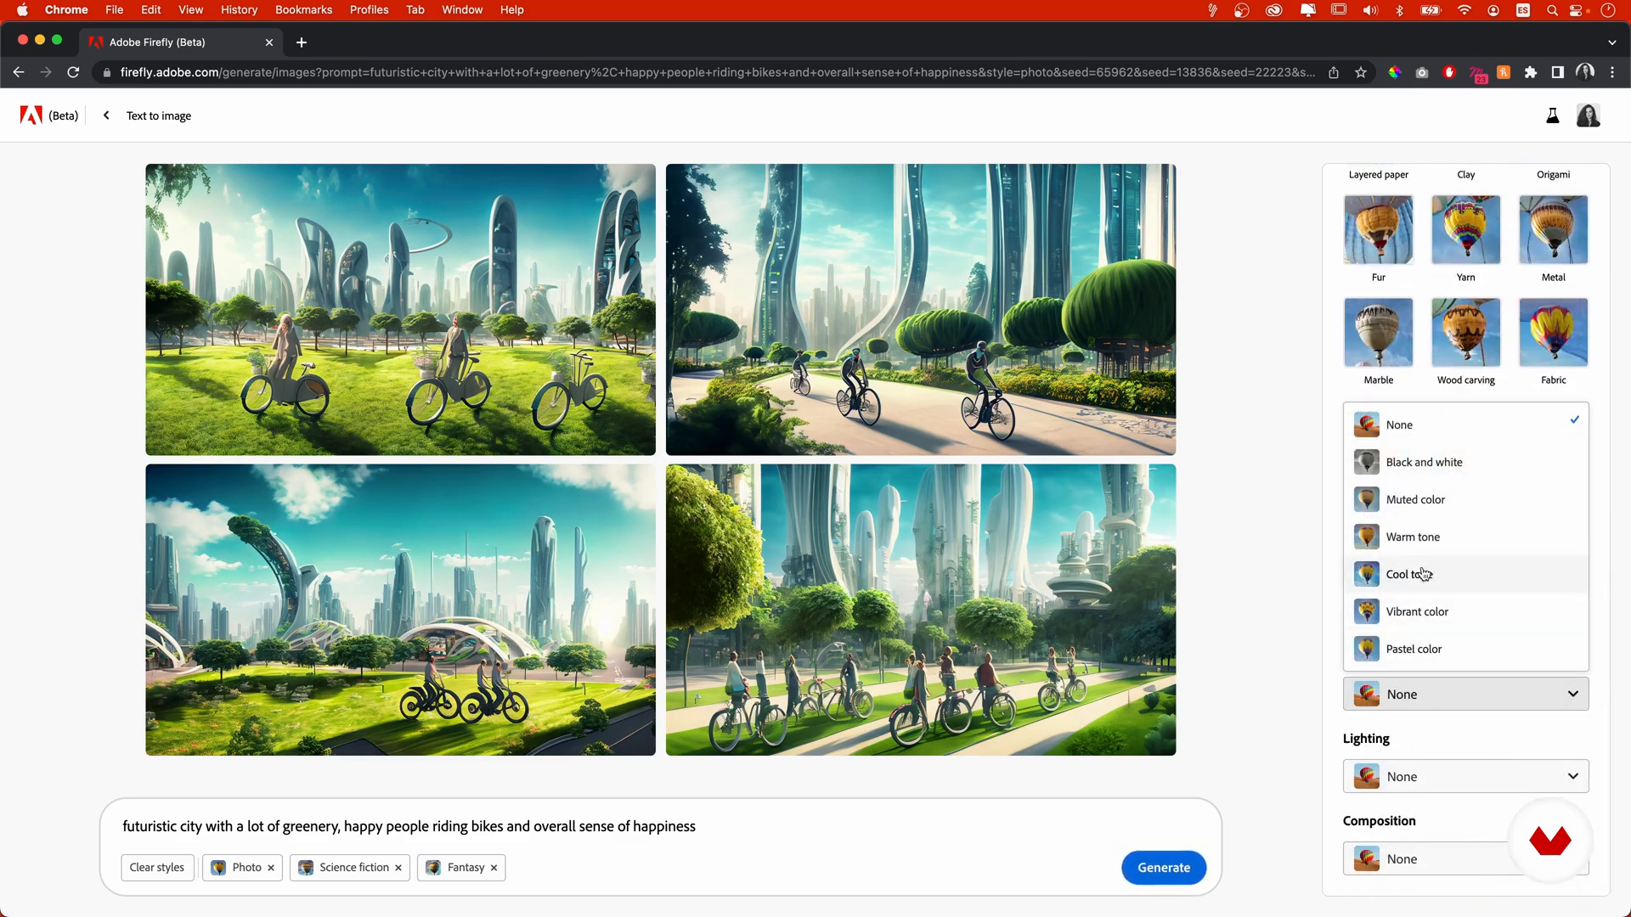
pyautogui.click(1422, 531)
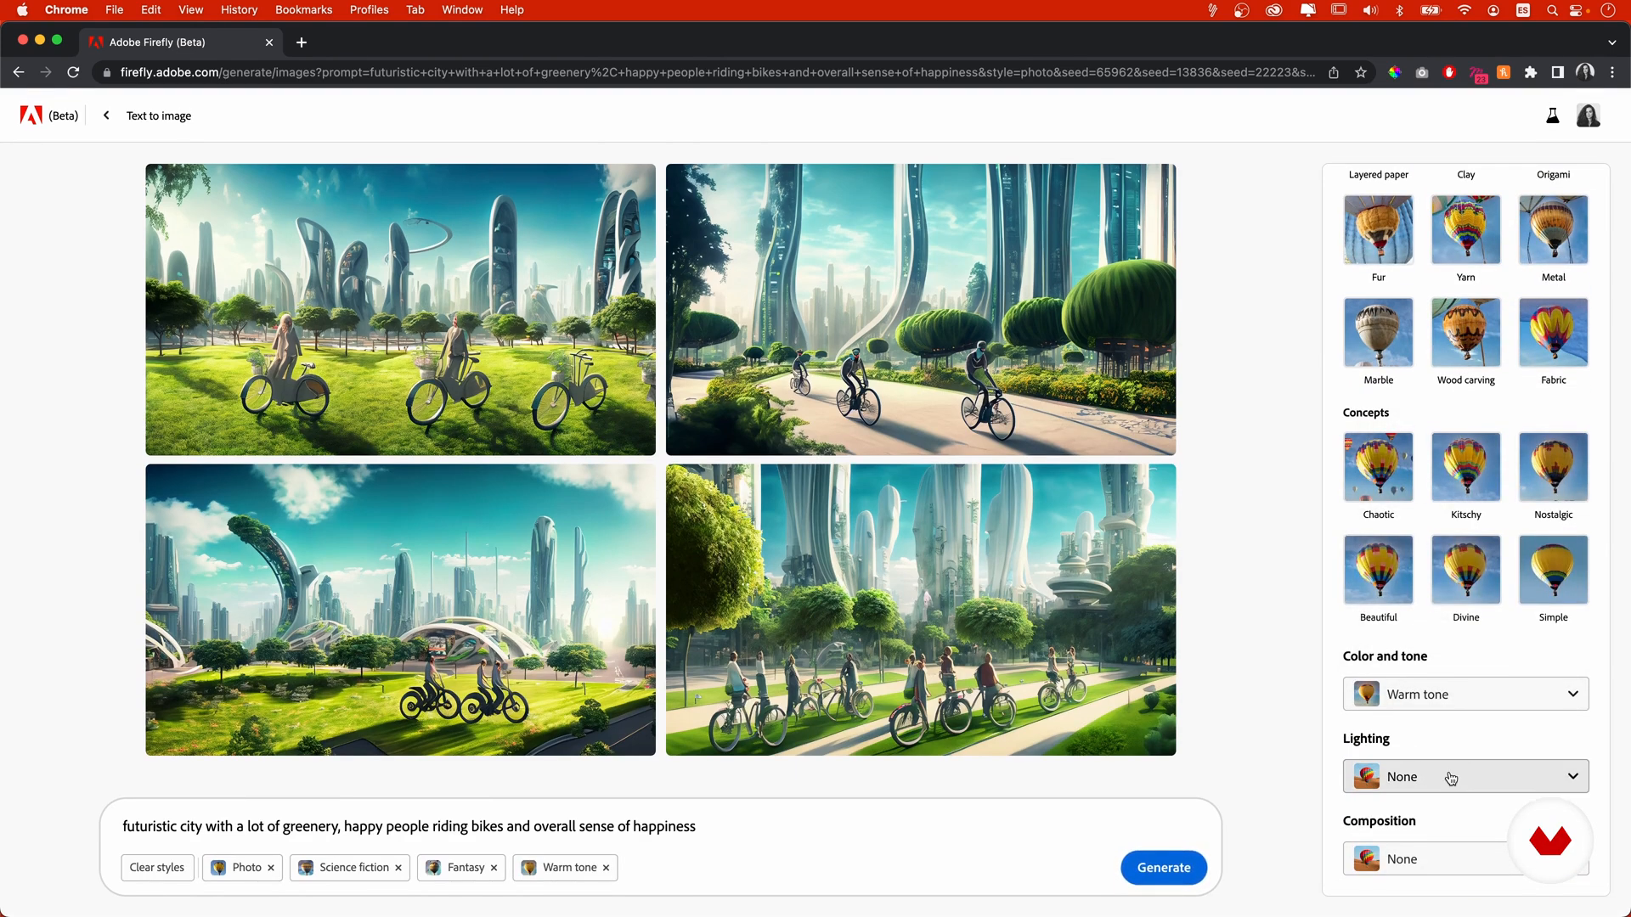
pyautogui.click(1449, 770)
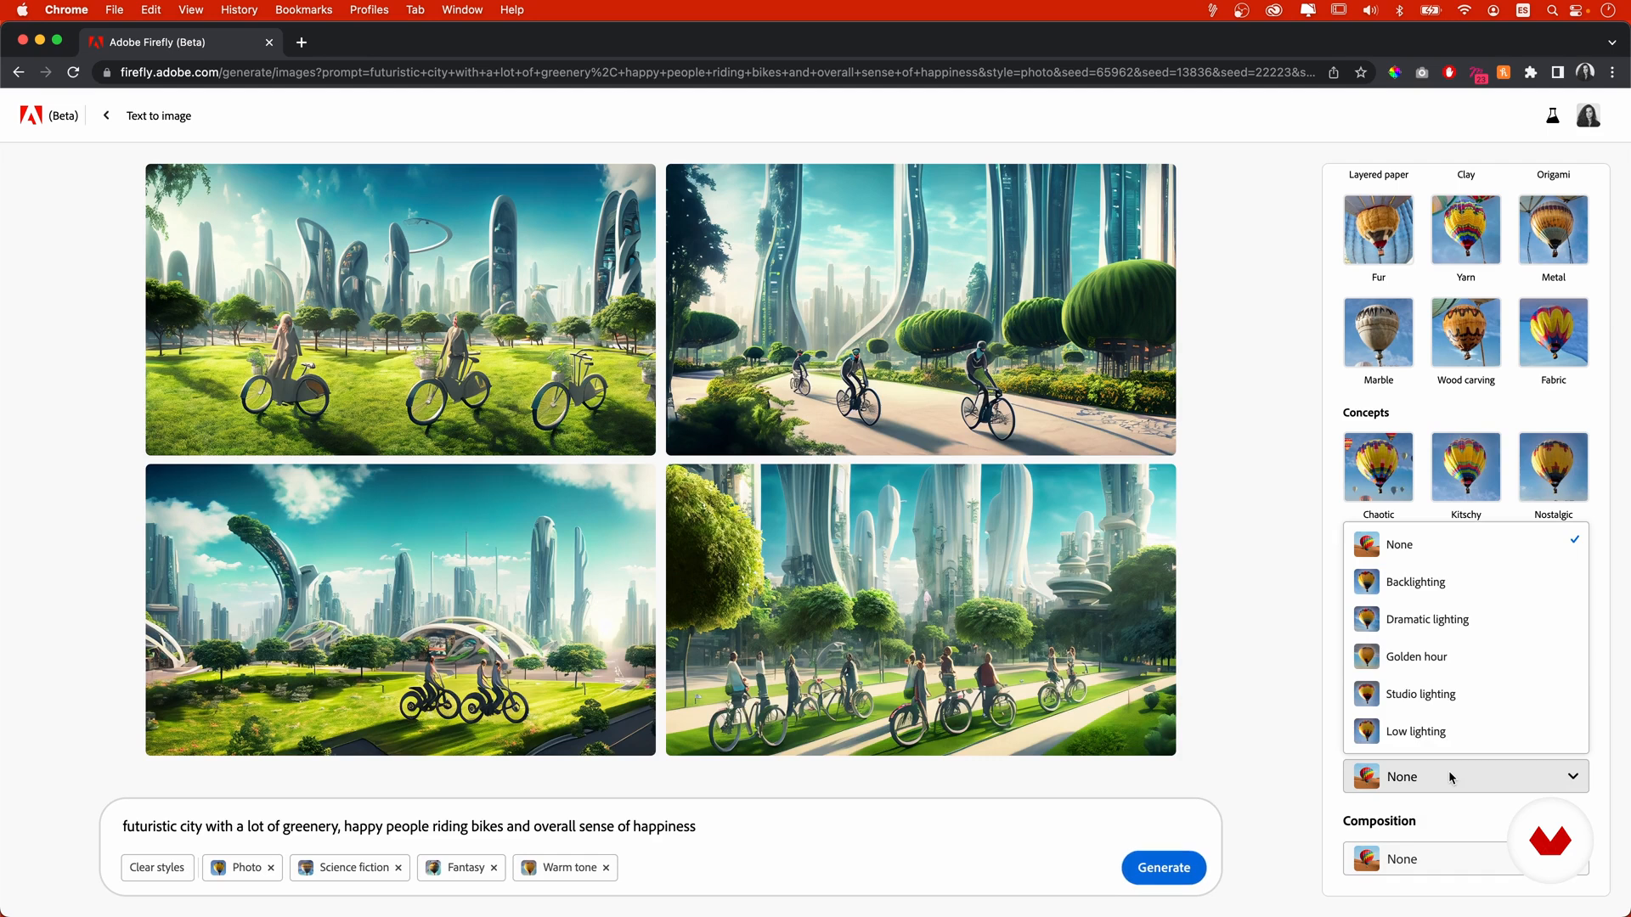
pyautogui.click(1431, 658)
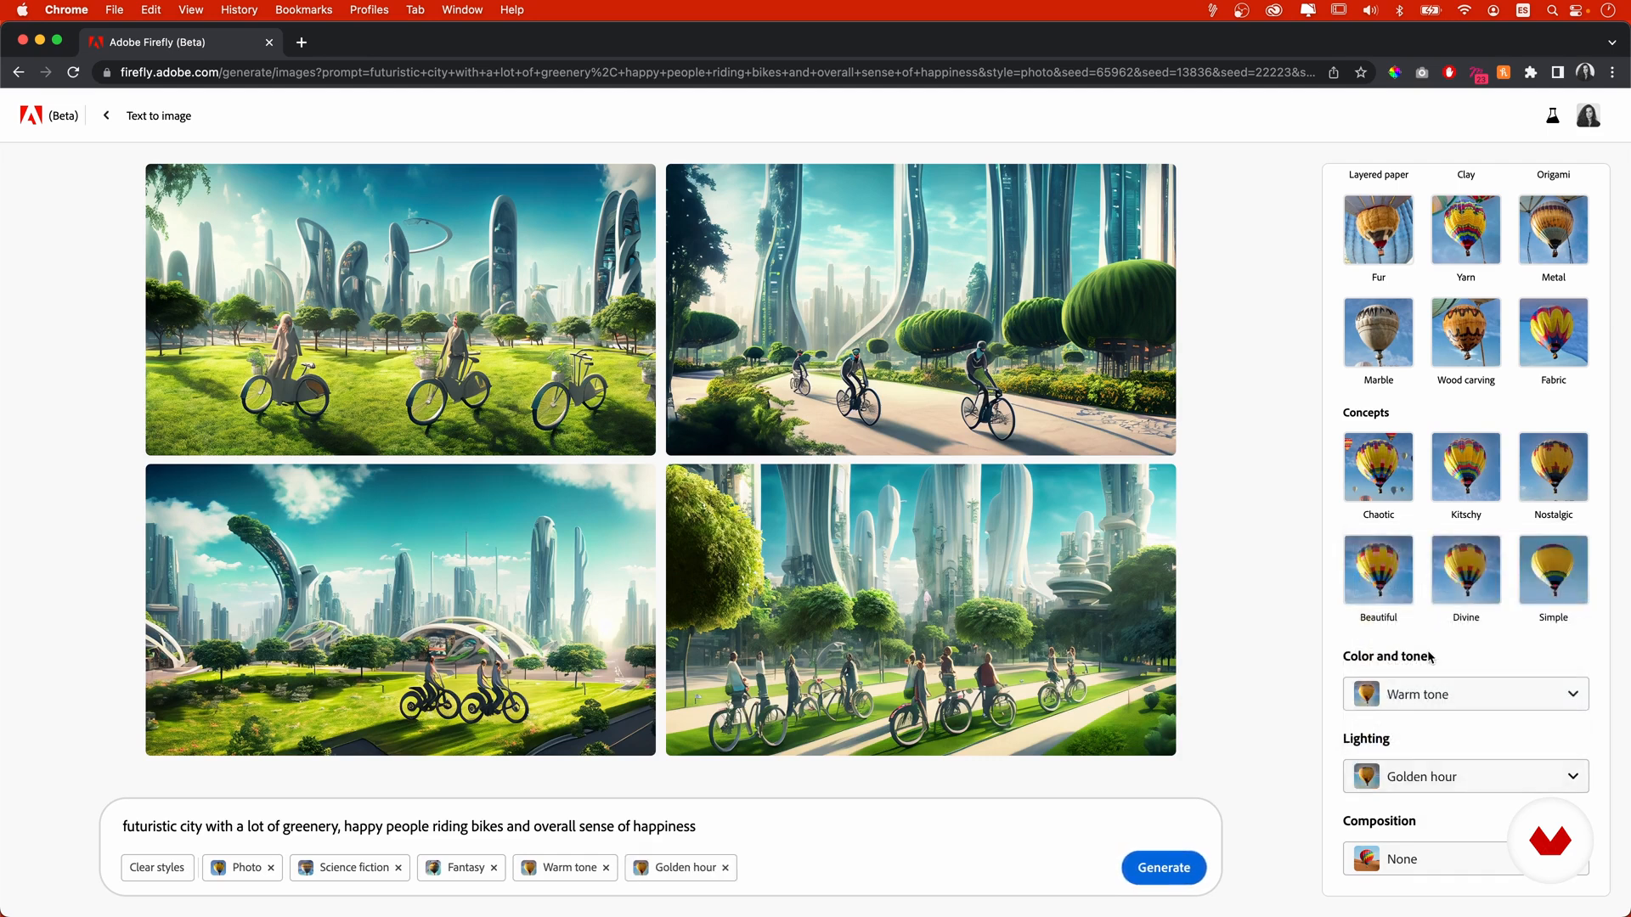
# - Set the composition to Wide angle and generate images with the selected styles
pyautogui.click(1441, 856)
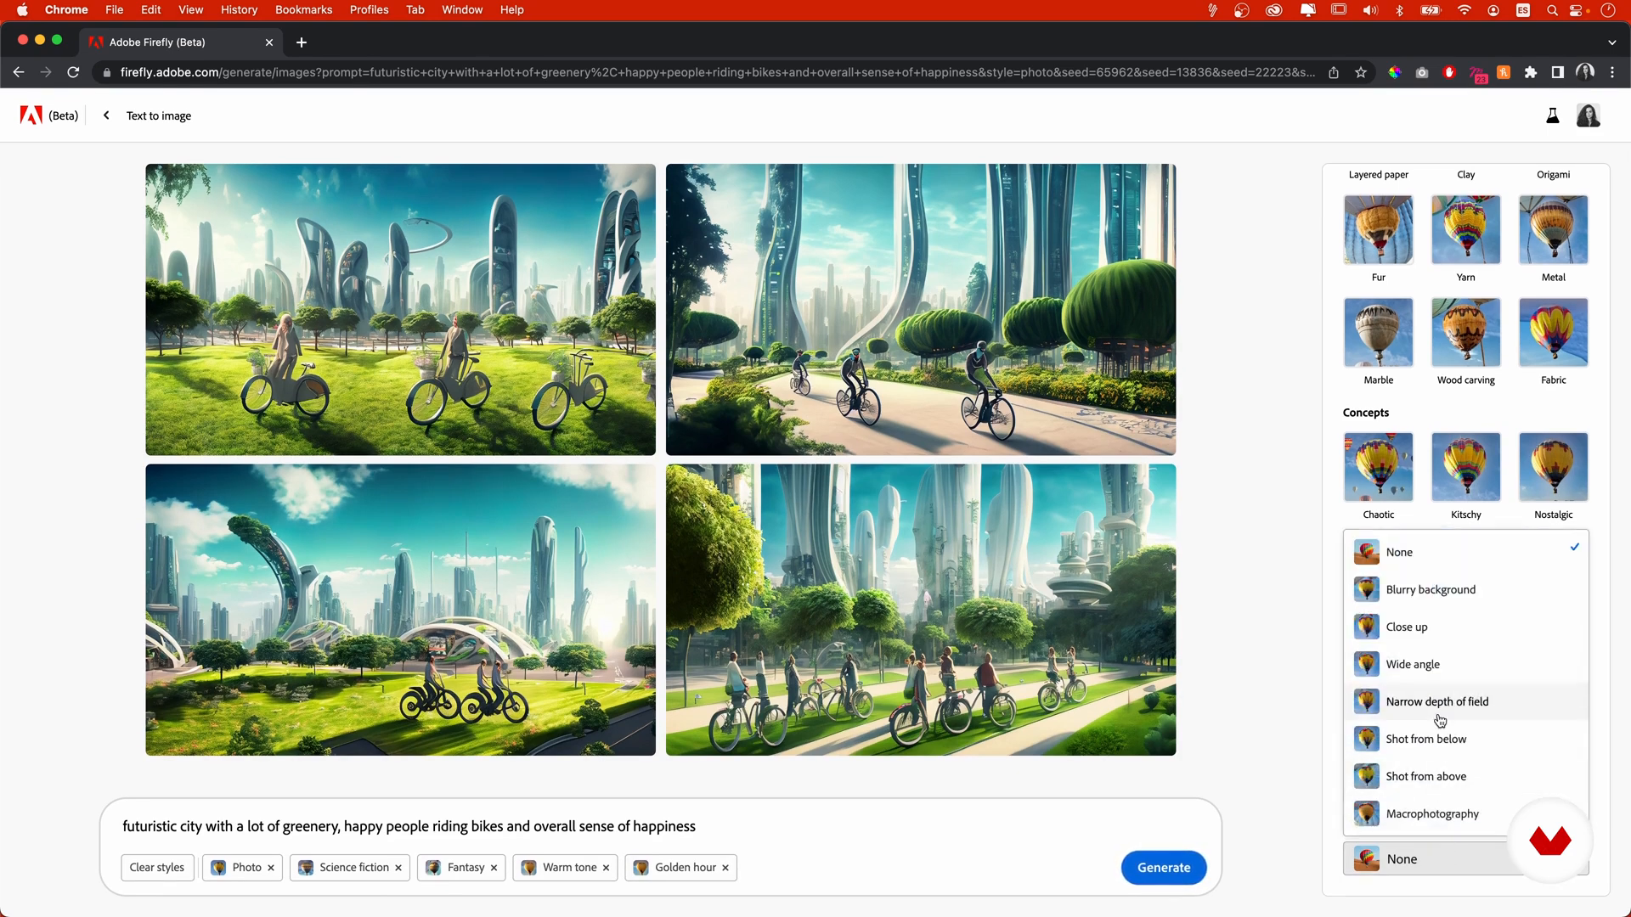
pyautogui.click(1432, 666)
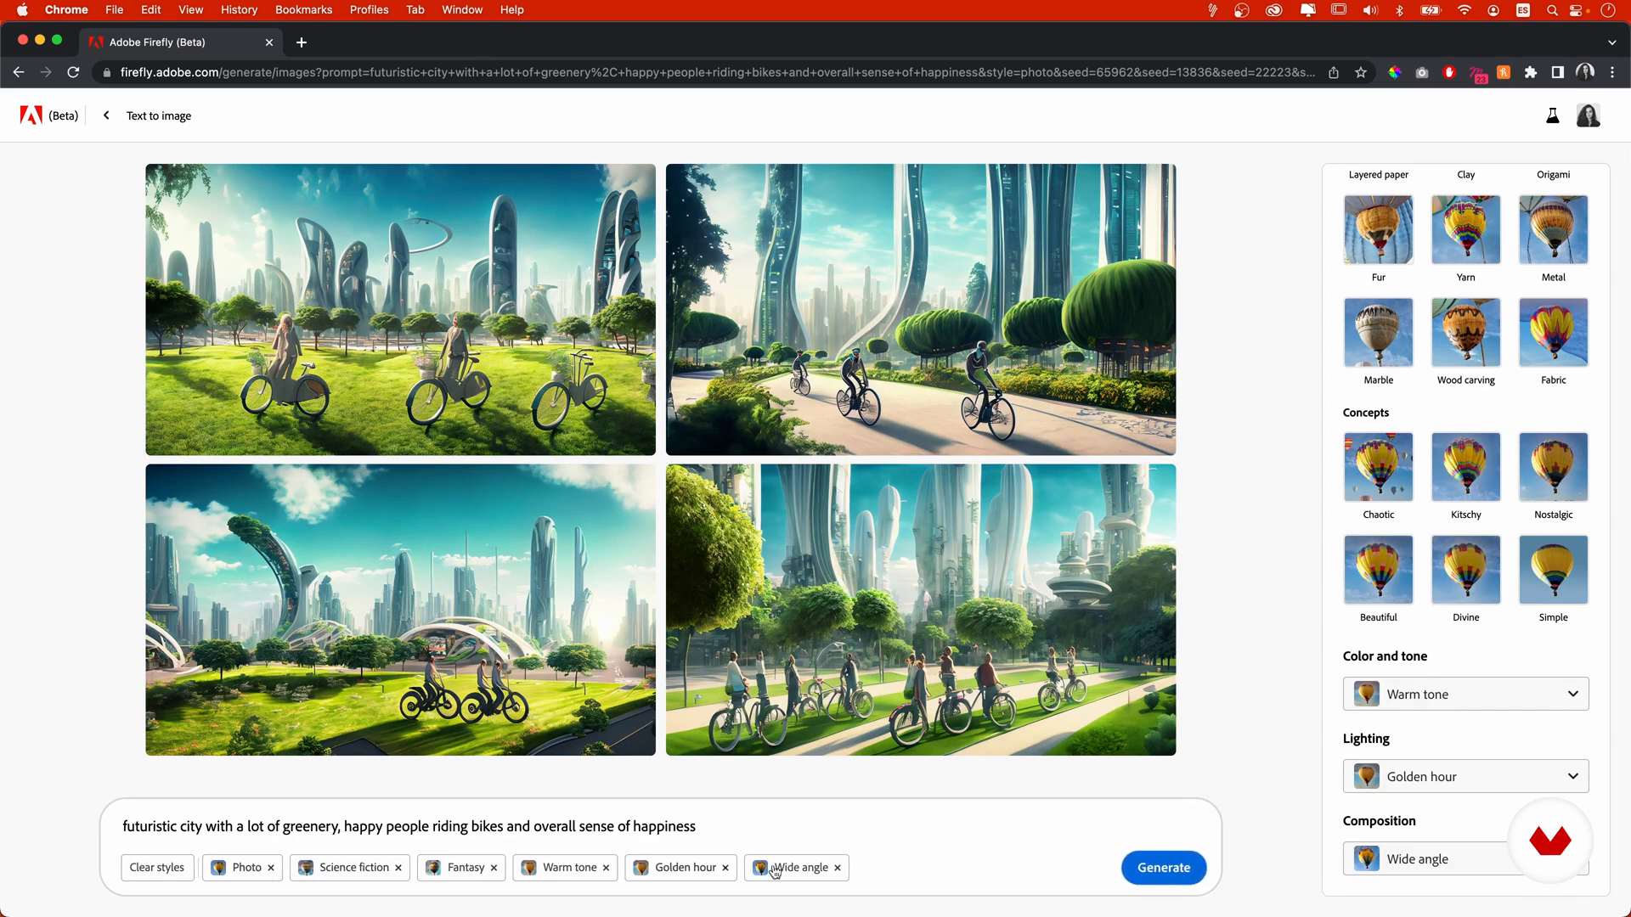
pyautogui.click(1165, 869)
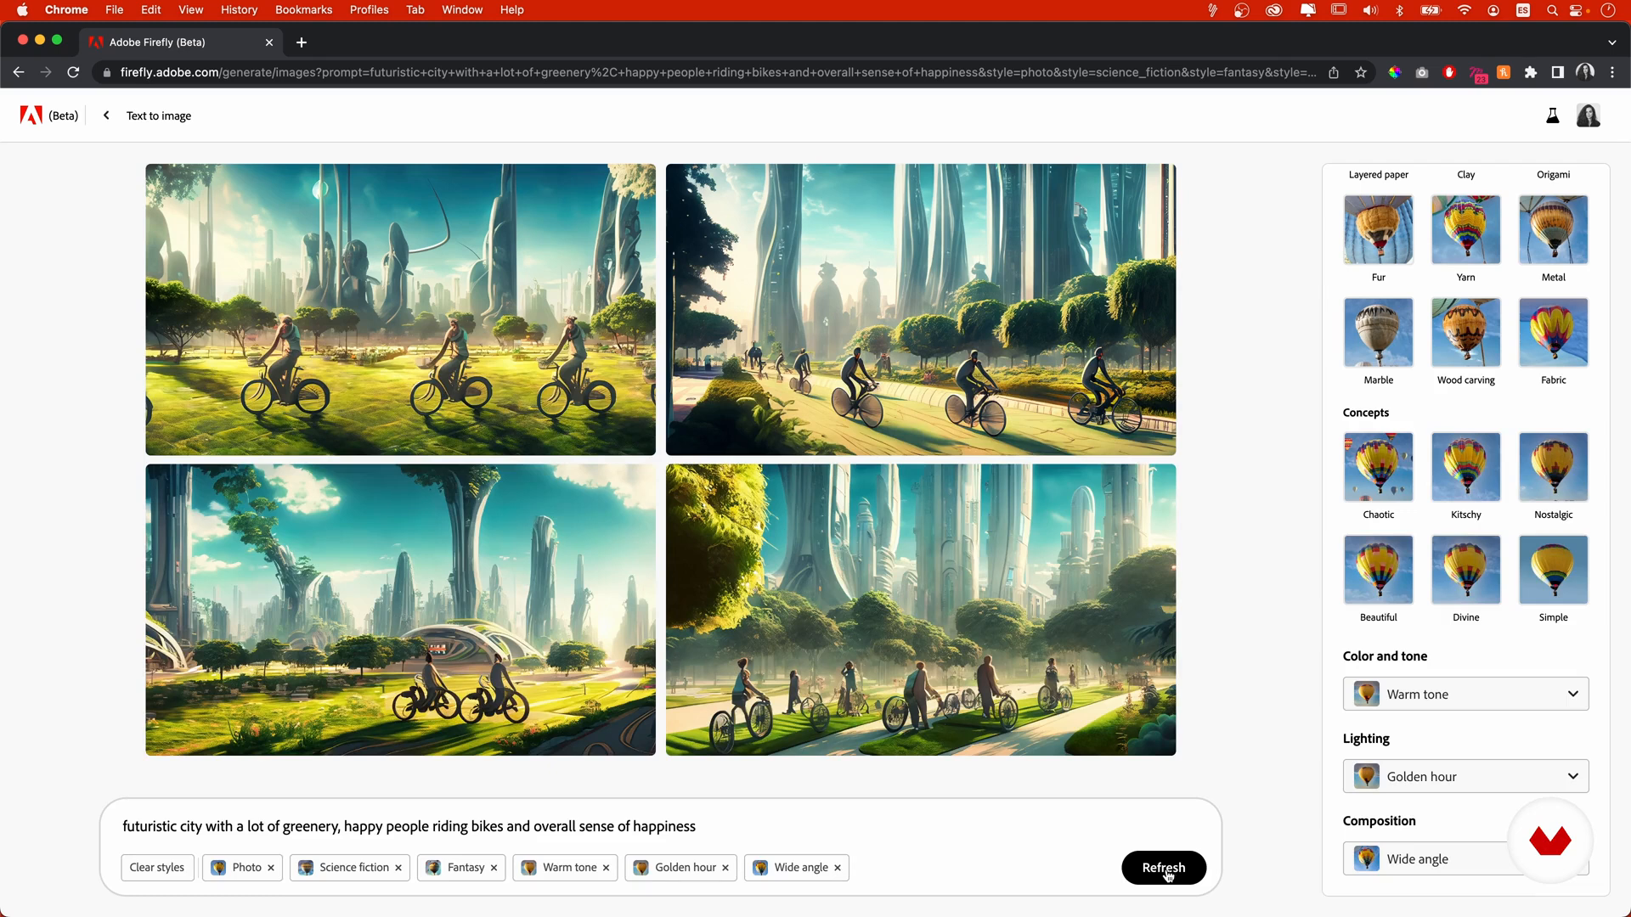
# - Regenerate the images without "happy people riding bikes" in the prompt and without the Fantasy style
pyautogui.moveTo(345, 825); pyautogui.dragTo(500, 817)
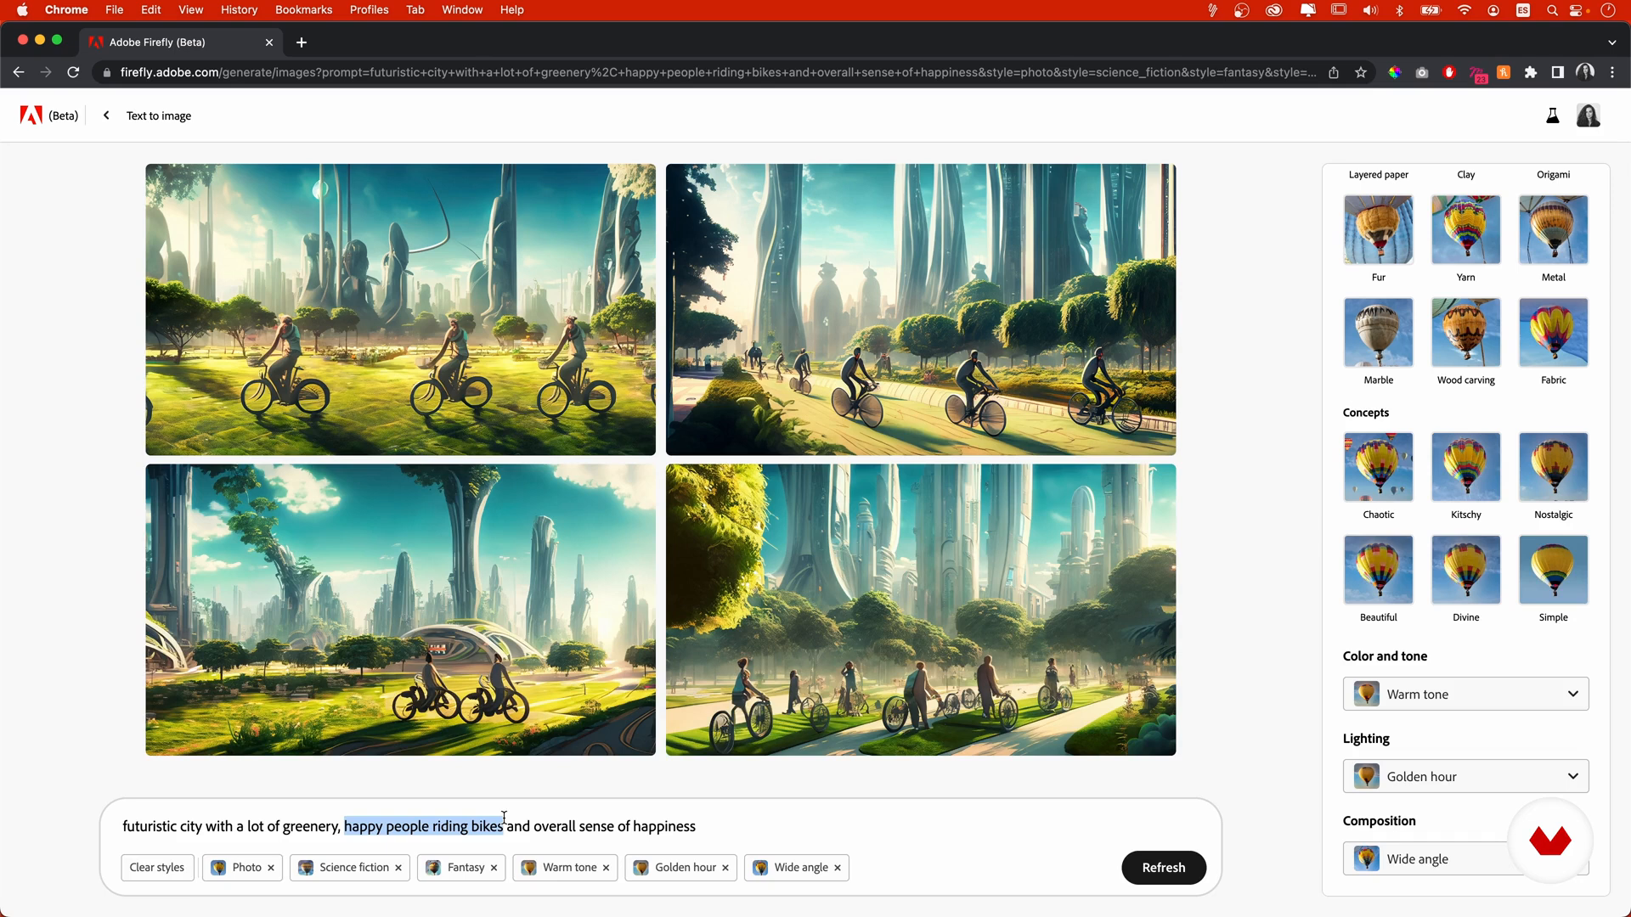
pyautogui.moveTo(898, 434)
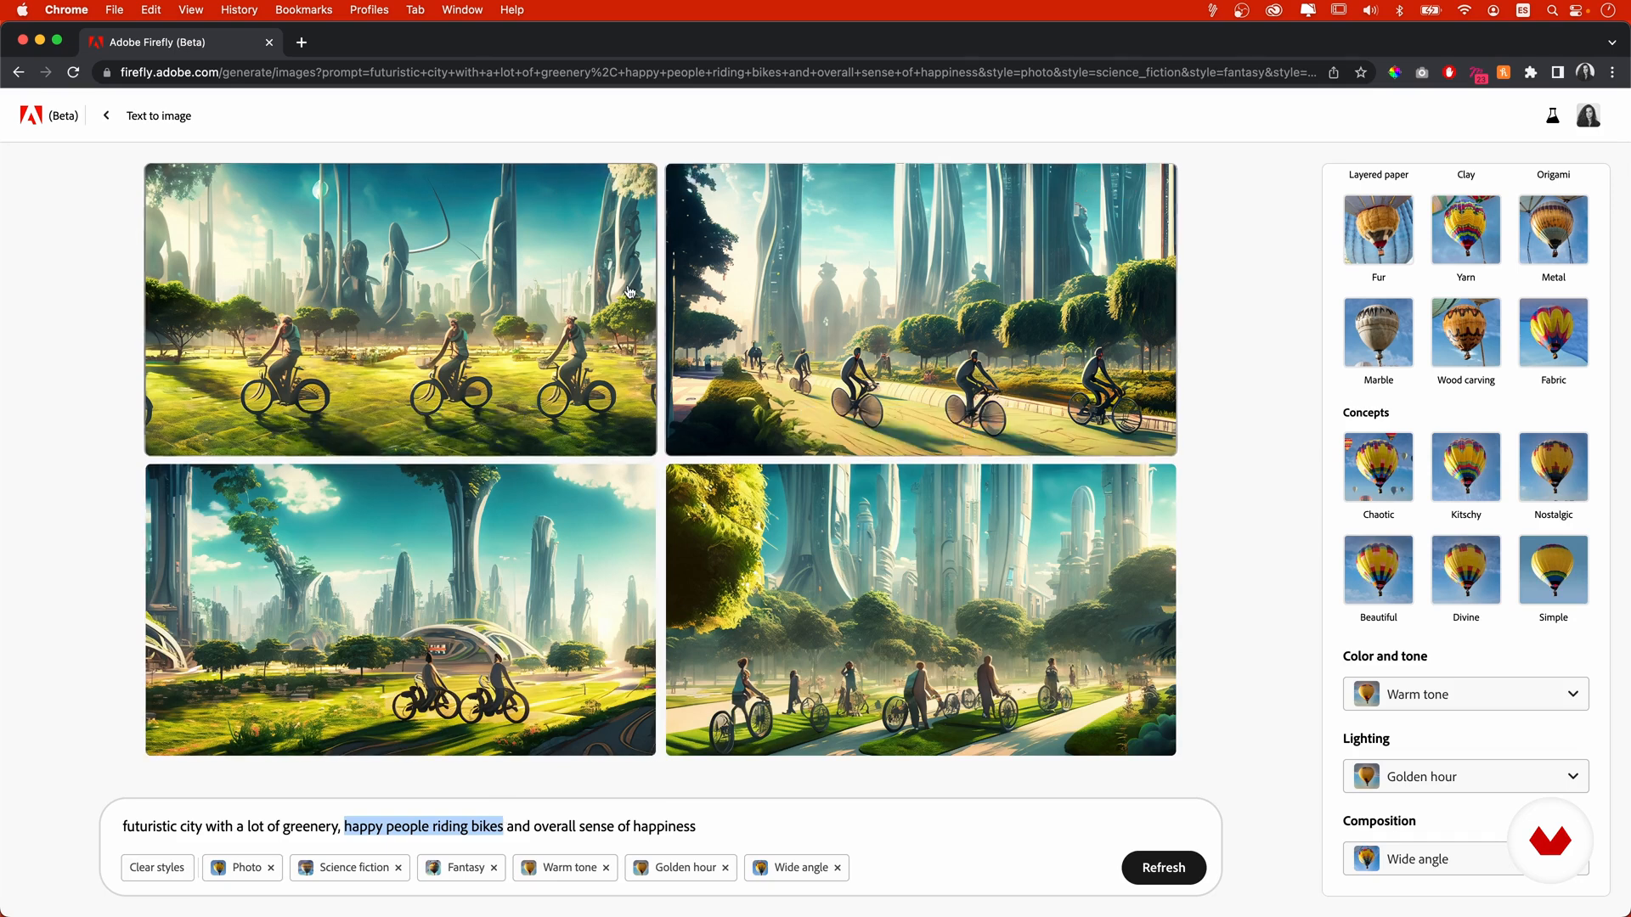
pyautogui.moveTo(926, 400)
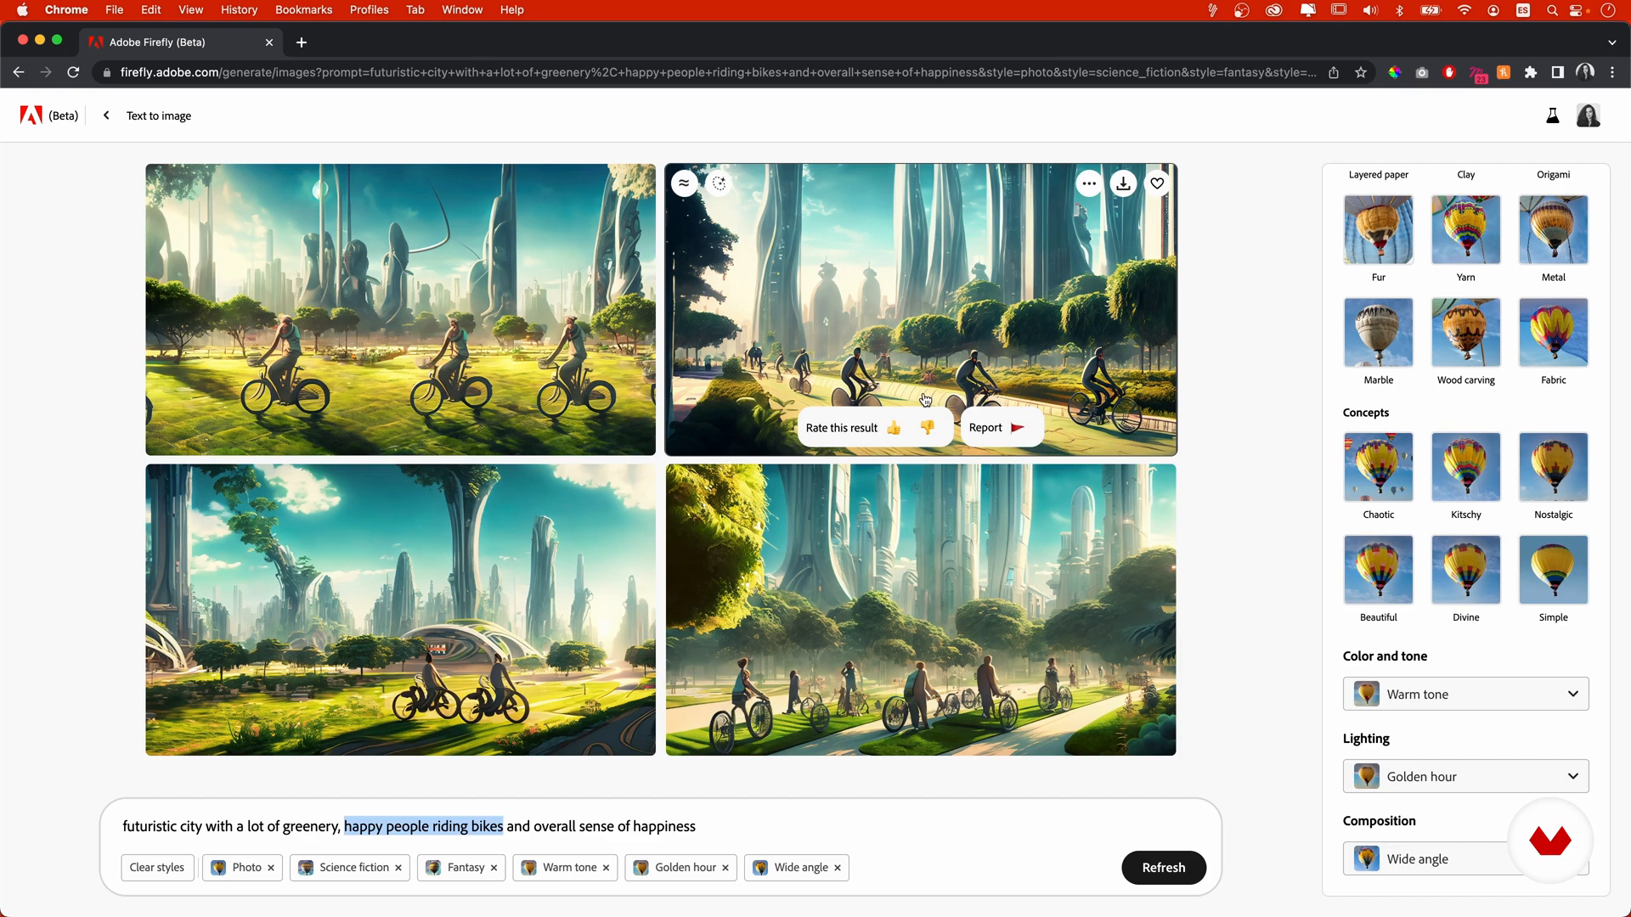
pyautogui.moveTo(506, 827); pyautogui.dragTo(349, 827)
pyautogui.press('BackSpace')
pyautogui.press('BackSpace')
pyautogui.press('BackSpace')
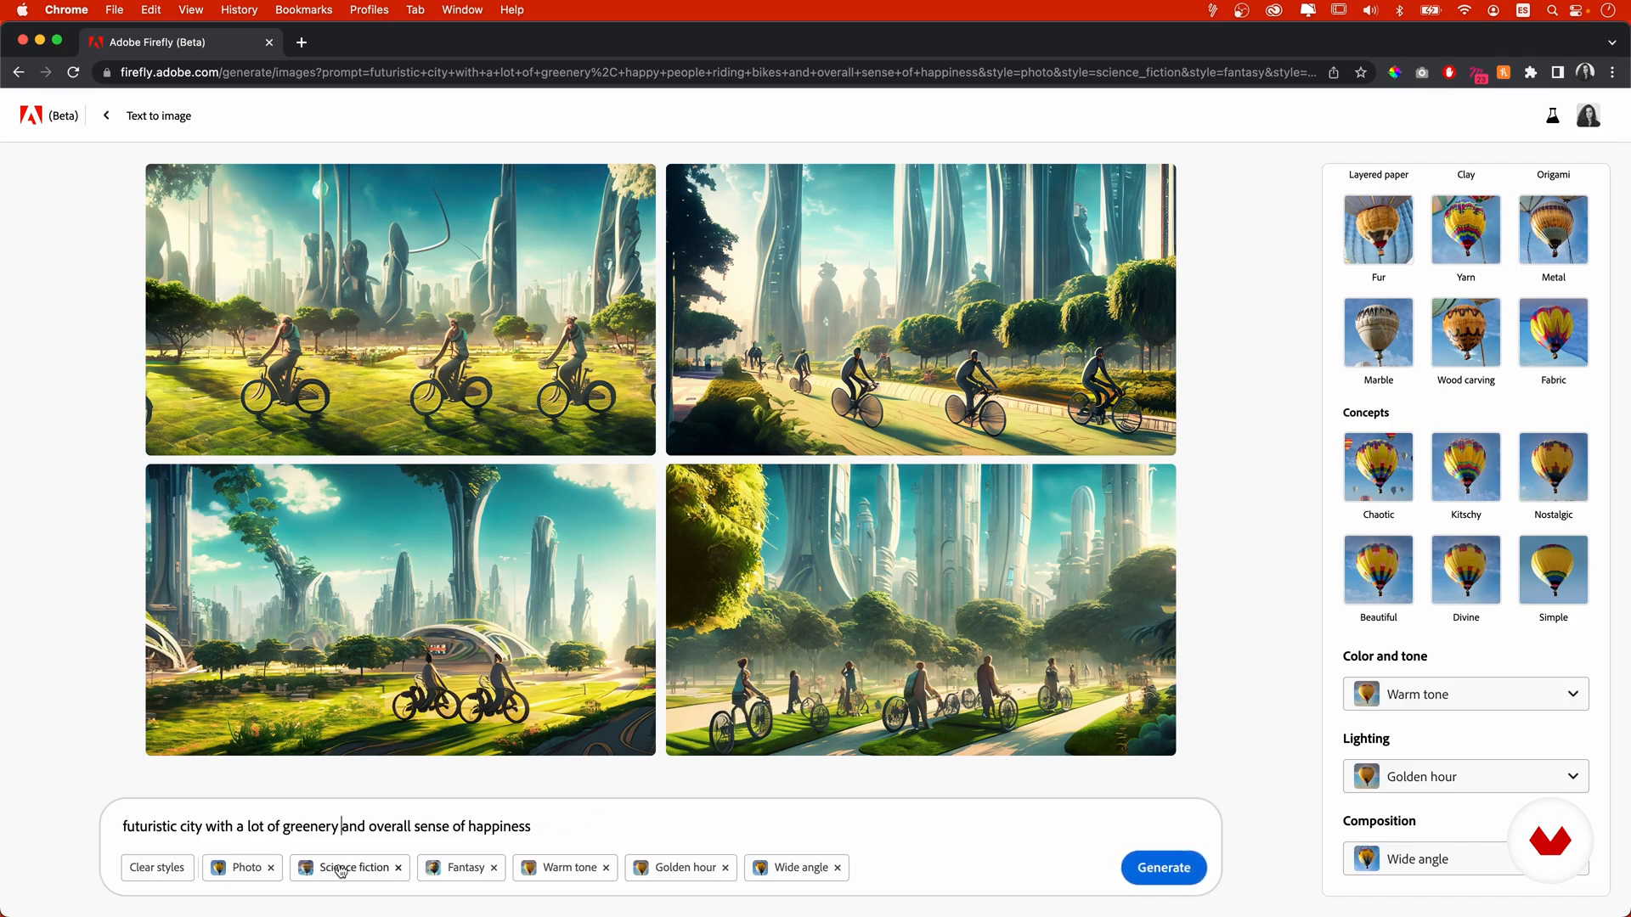
pyautogui.click(495, 869)
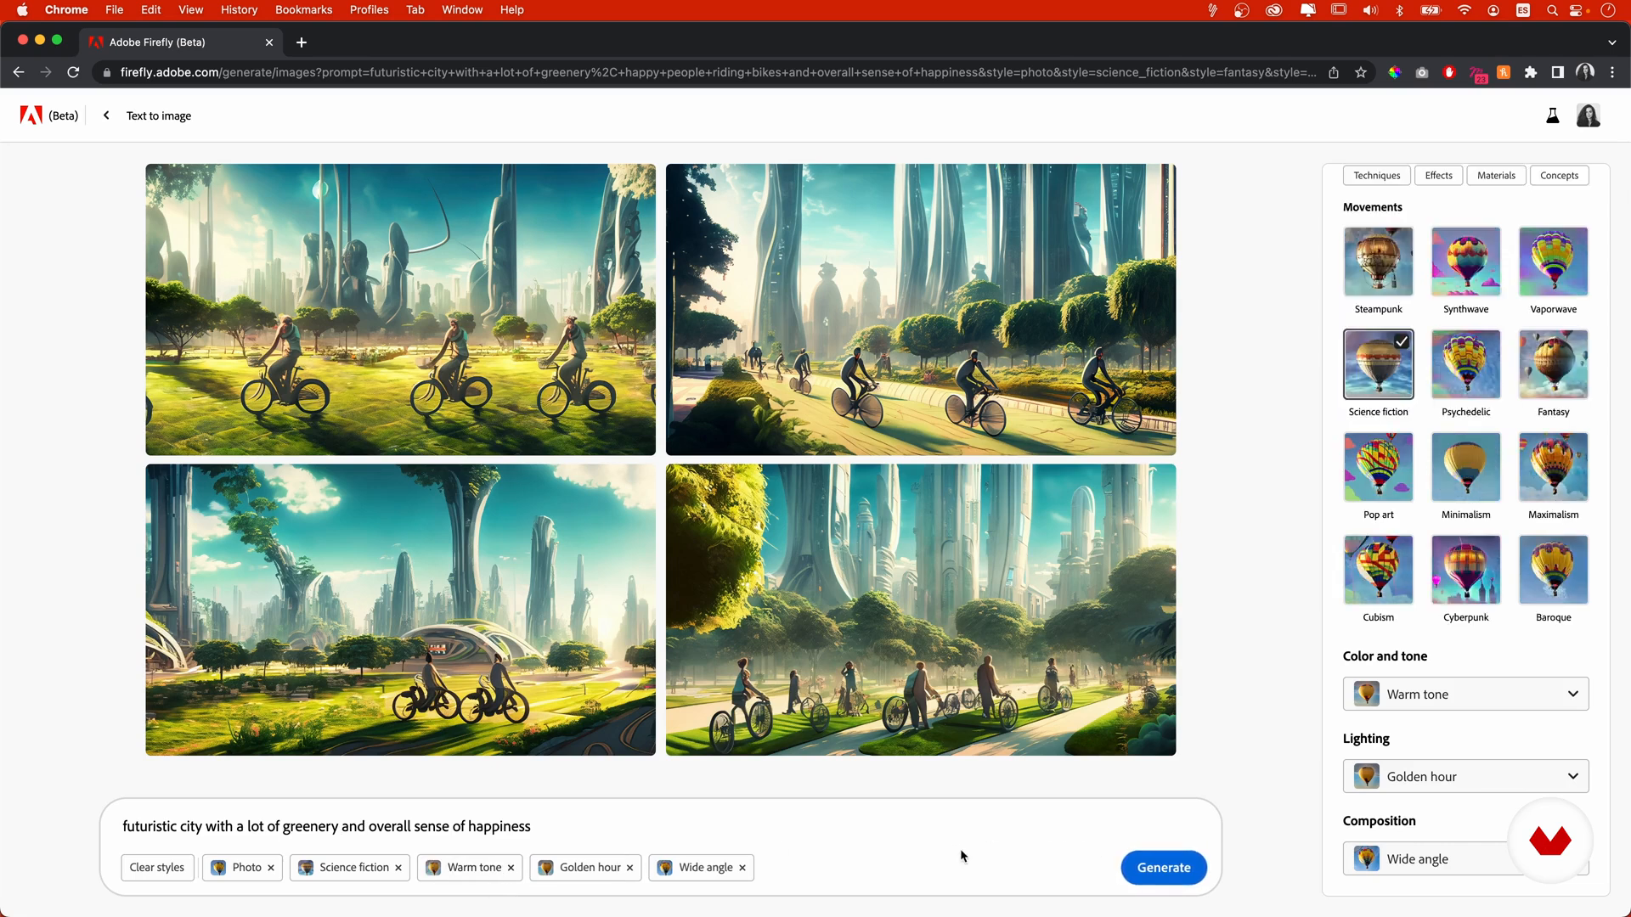
pyautogui.click(1167, 867)
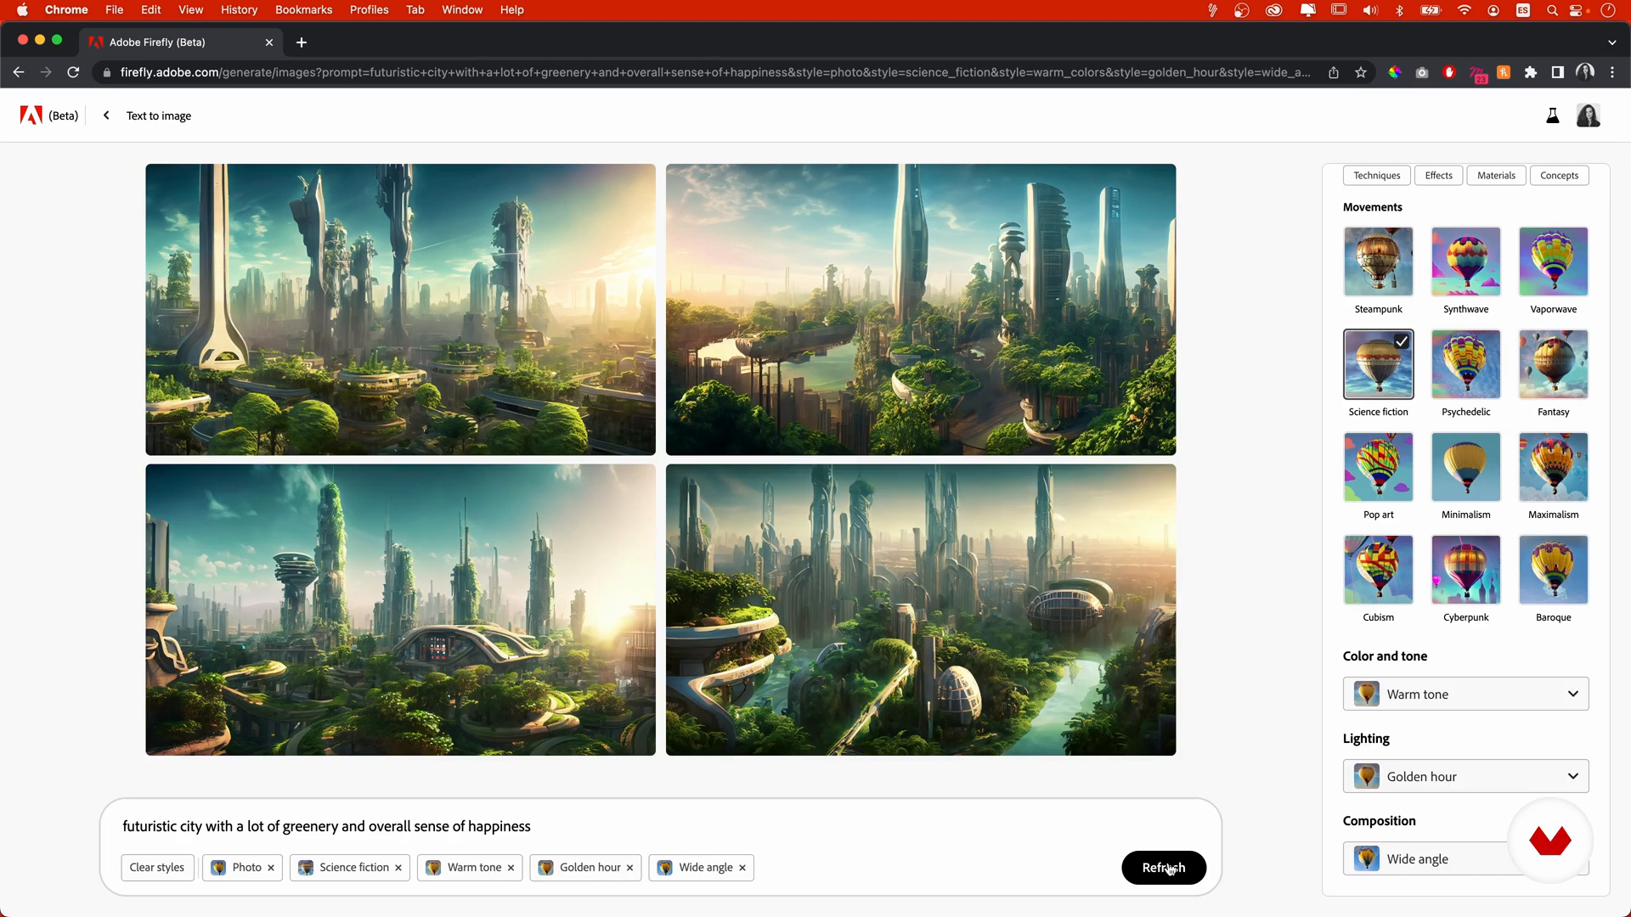
# - Browse the newly generated city images in the enlarged preview and close it
pyautogui.click(535, 632)
pyautogui.click(1388, 423)
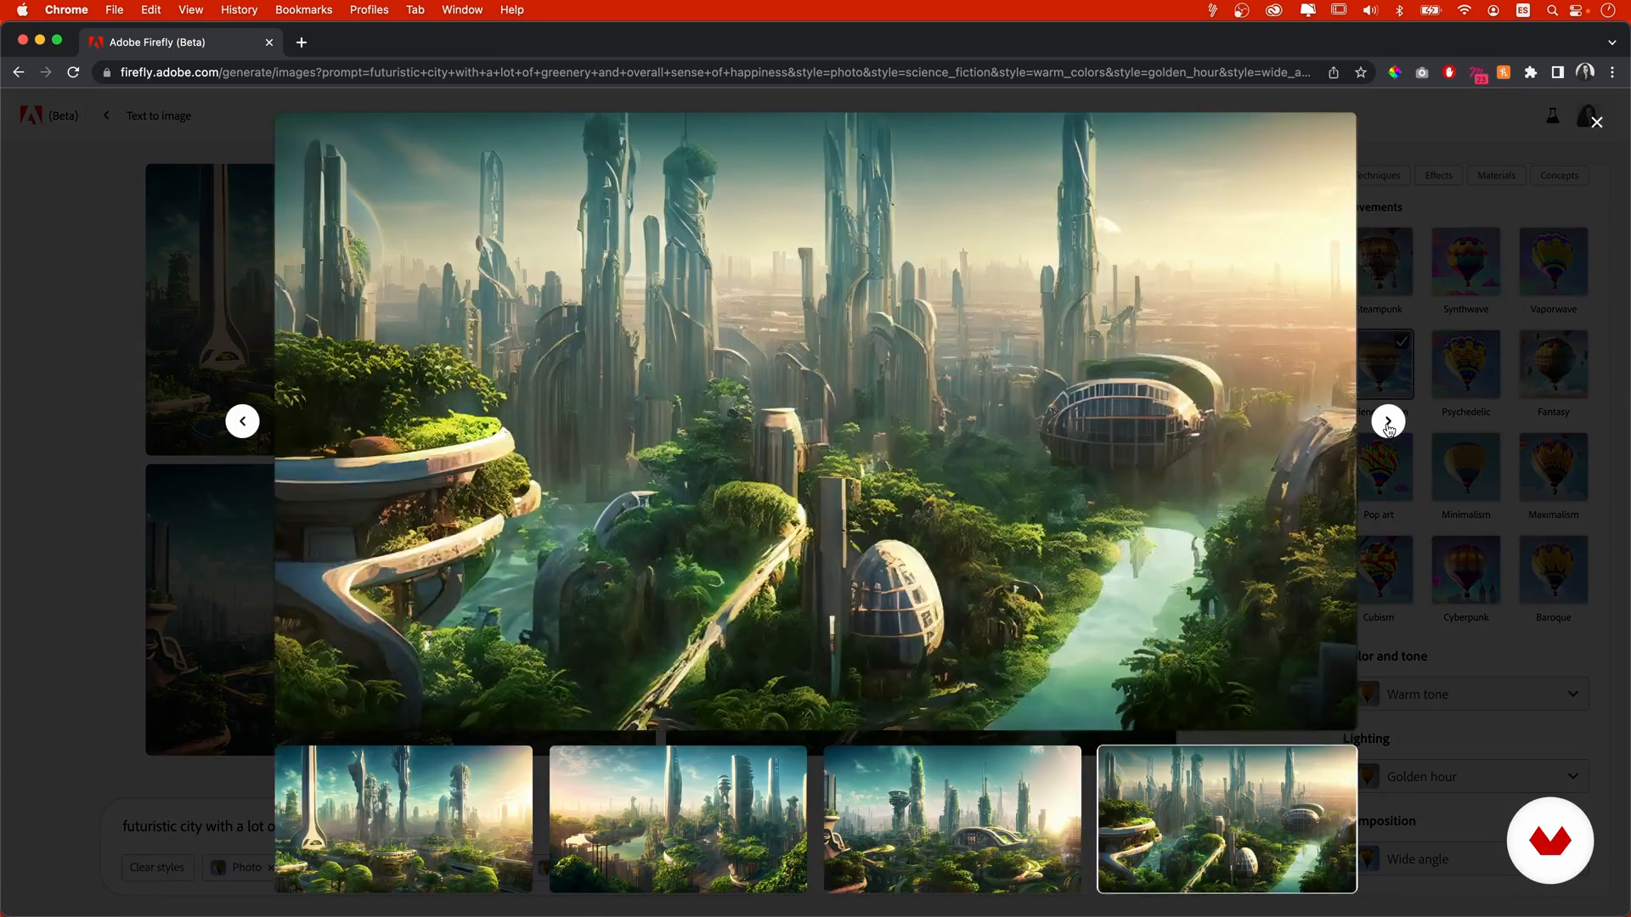
pyautogui.click(1388, 422)
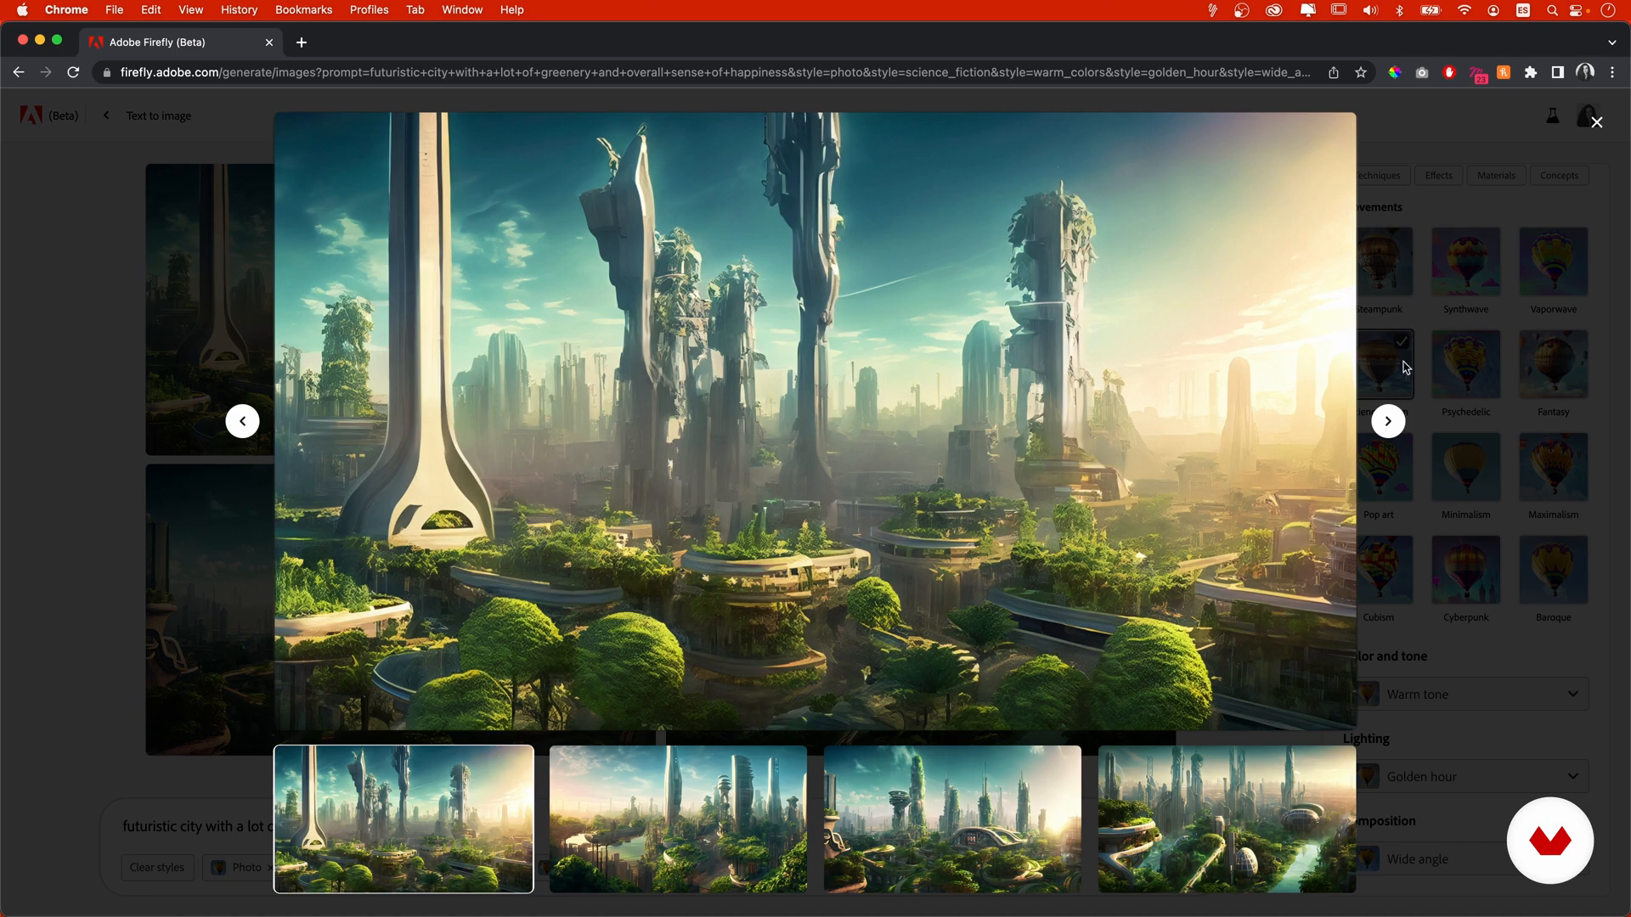
pyautogui.moveTo(749, 426)
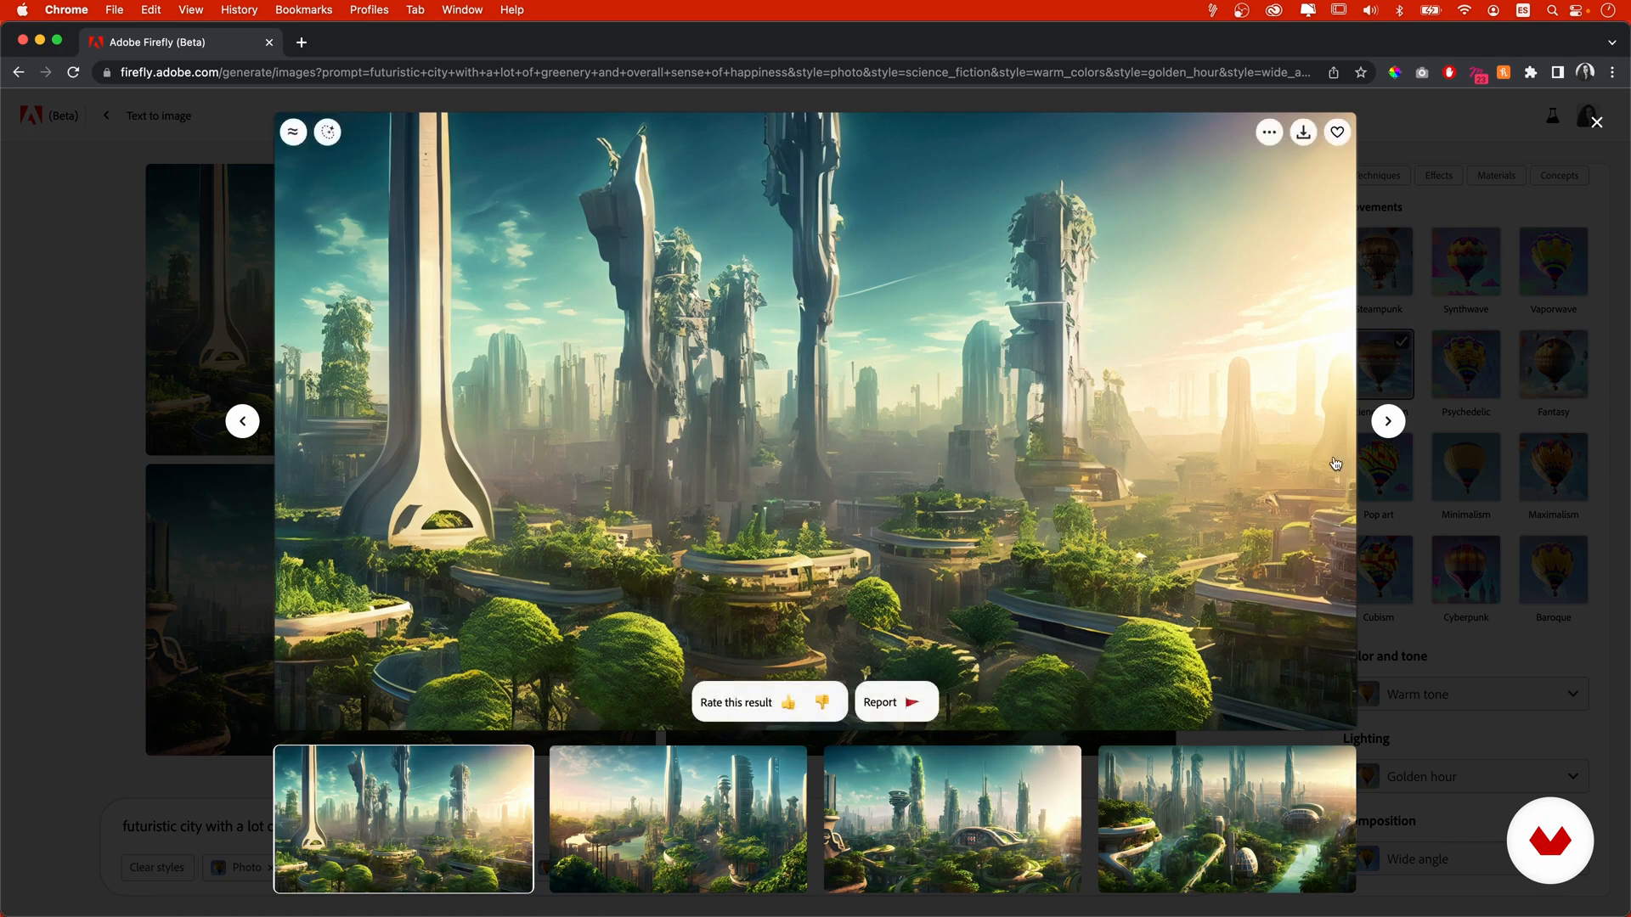
pyautogui.click(1389, 423)
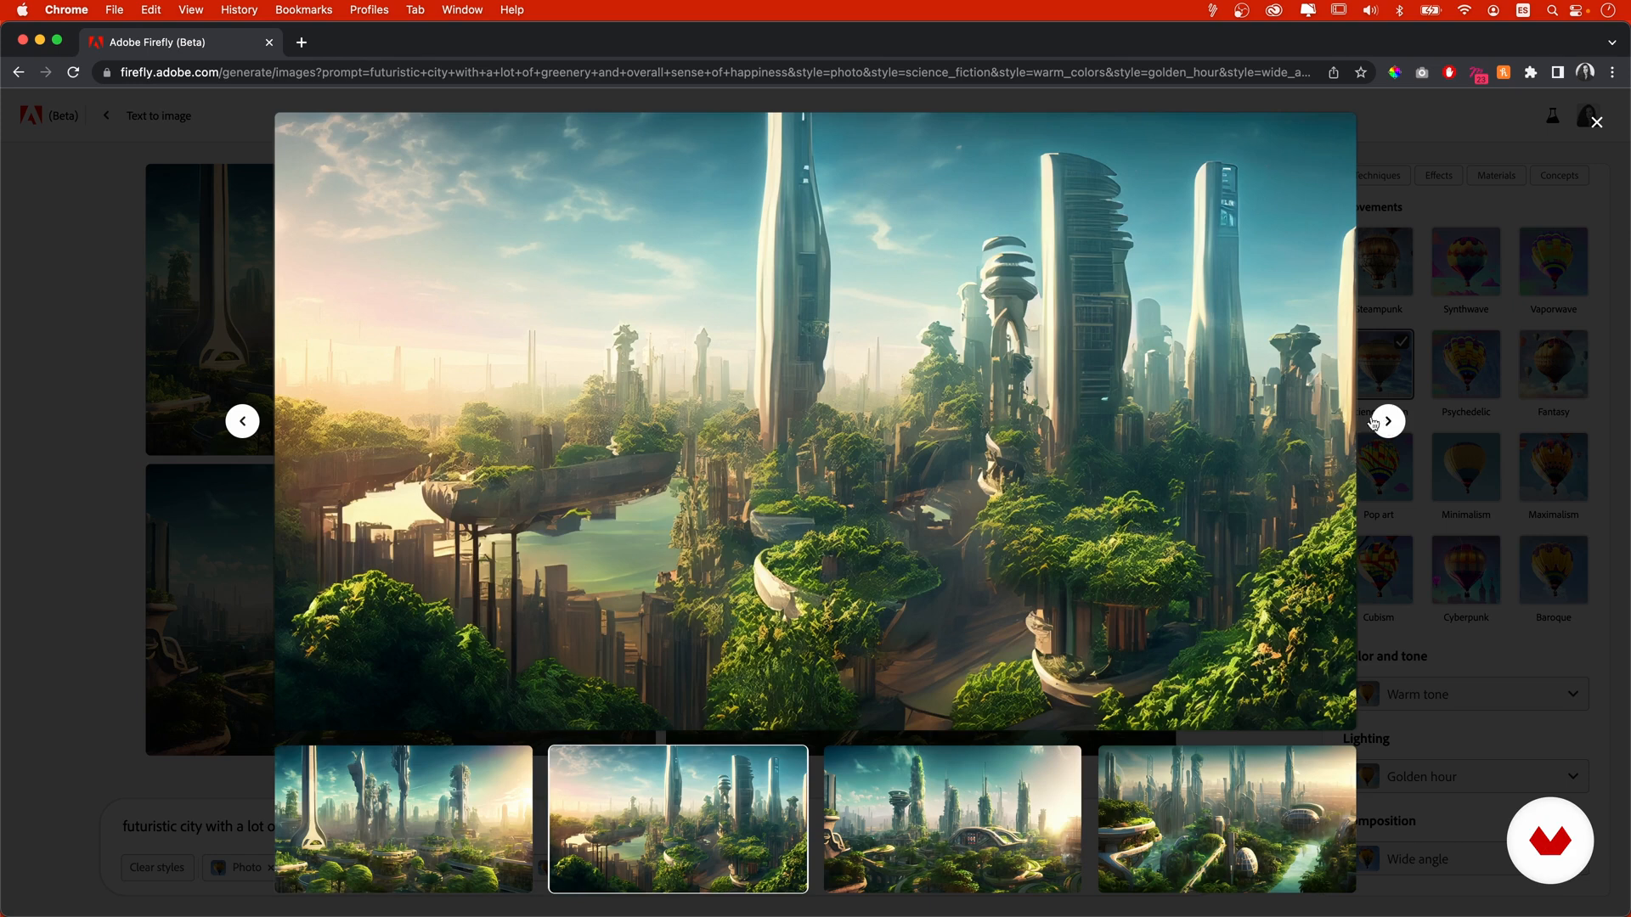
pyautogui.click(1474, 264)
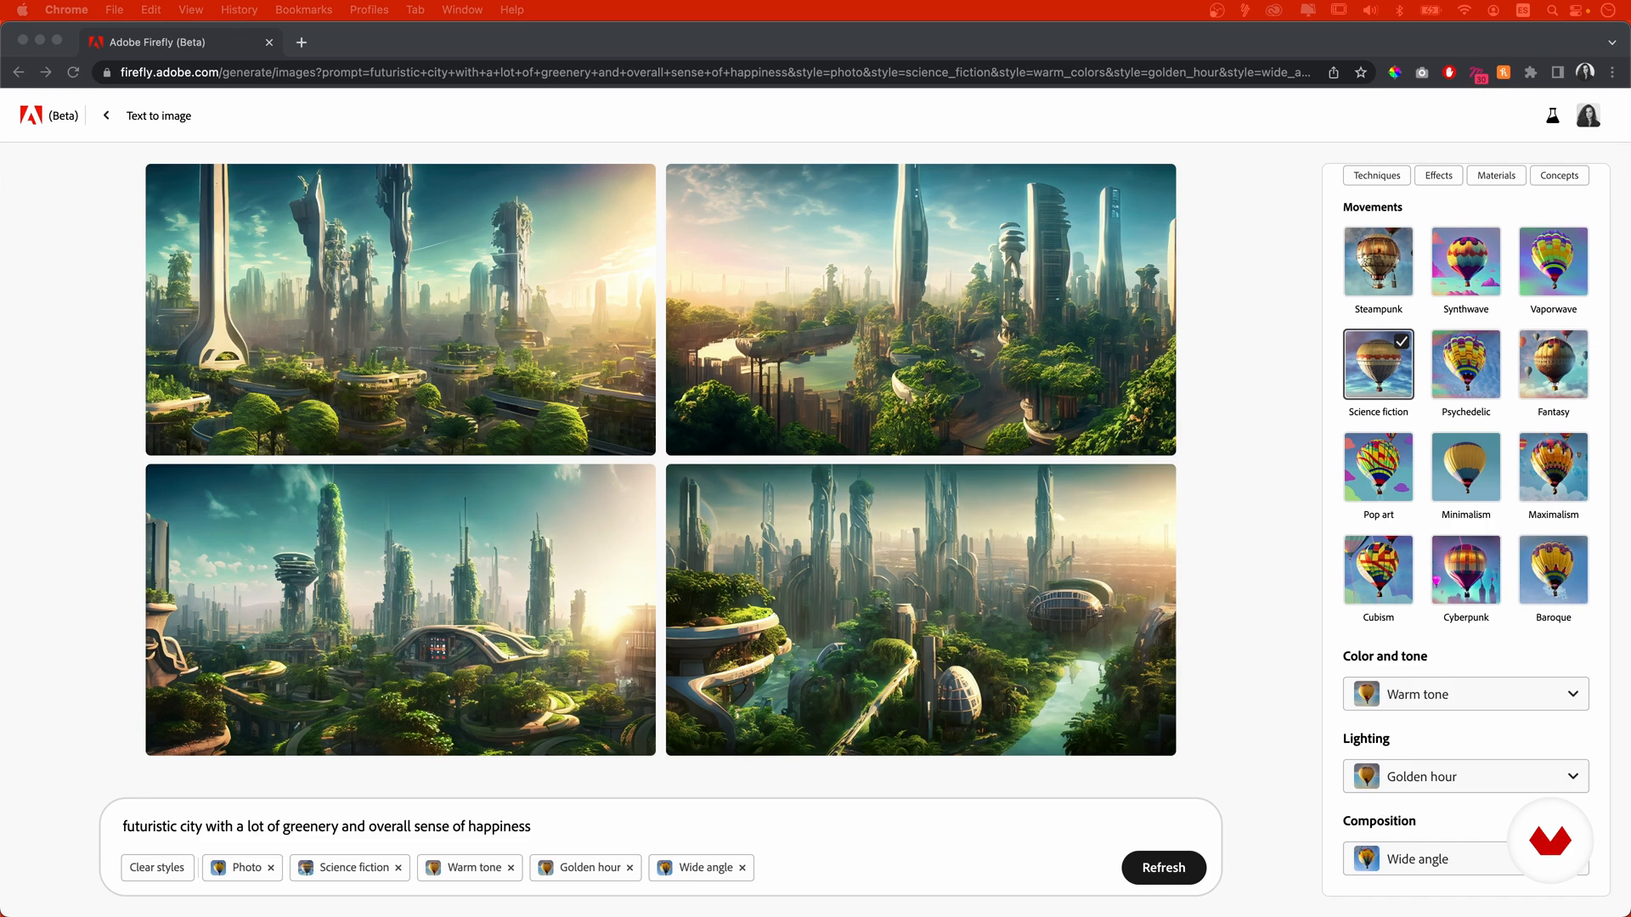
# - Try generating from "smart city from 2040 with a lot of greenery and overall sense of happiness" and return to the futuristic city results
pyautogui.click(270, 828)
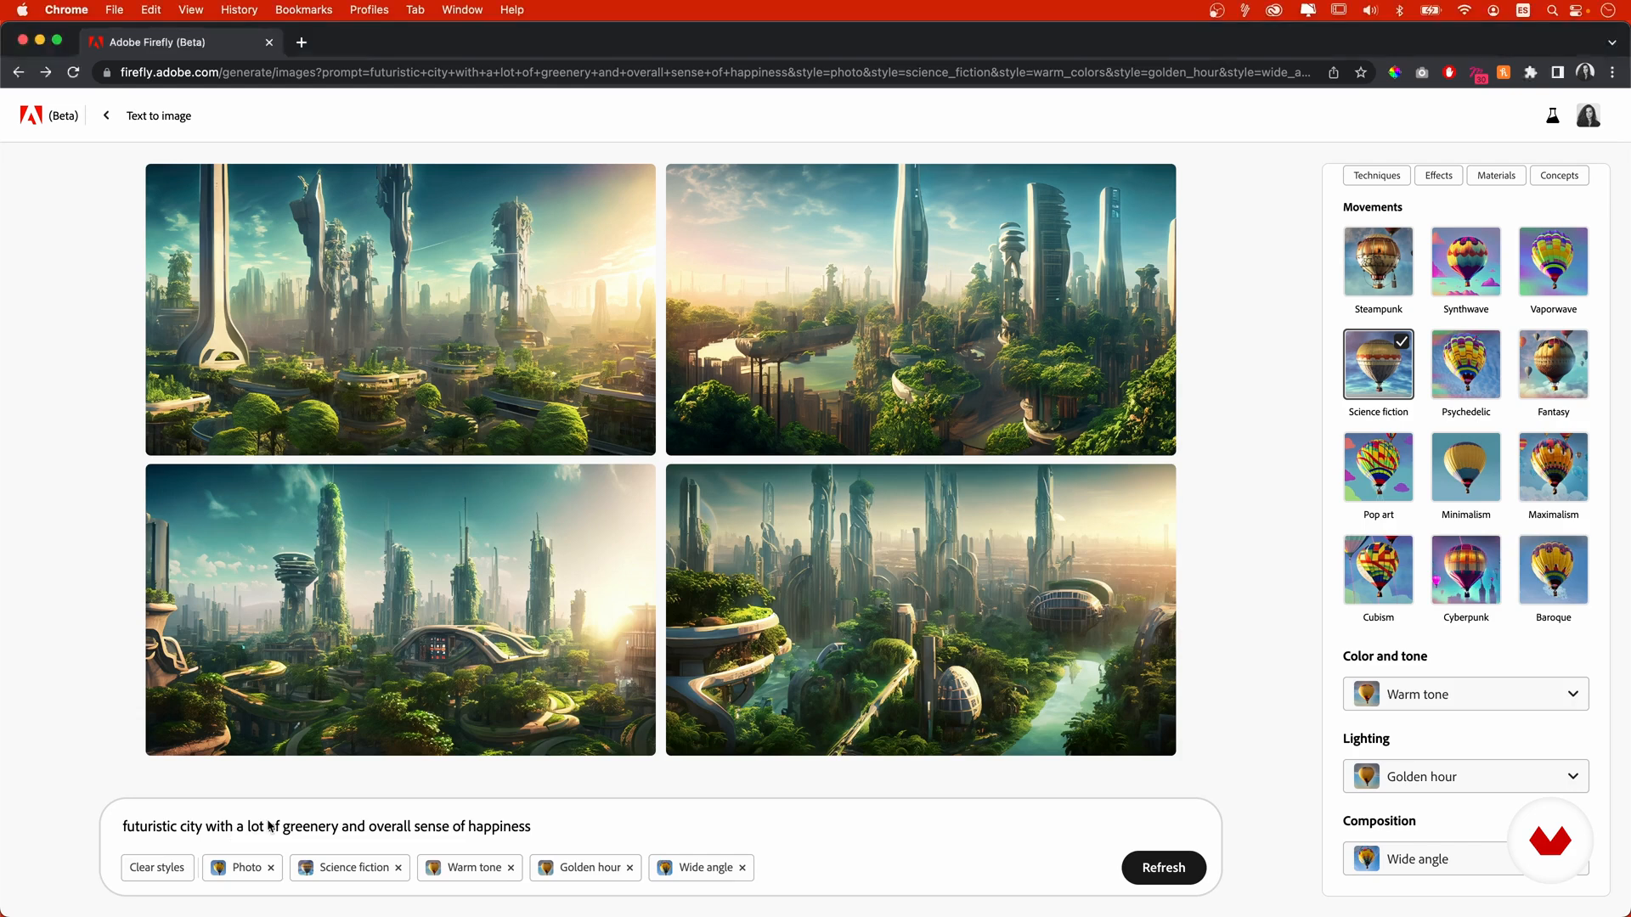
pyautogui.doubleClick(176, 827)
pyautogui.press('BackSpace')
pyautogui.write('smart')
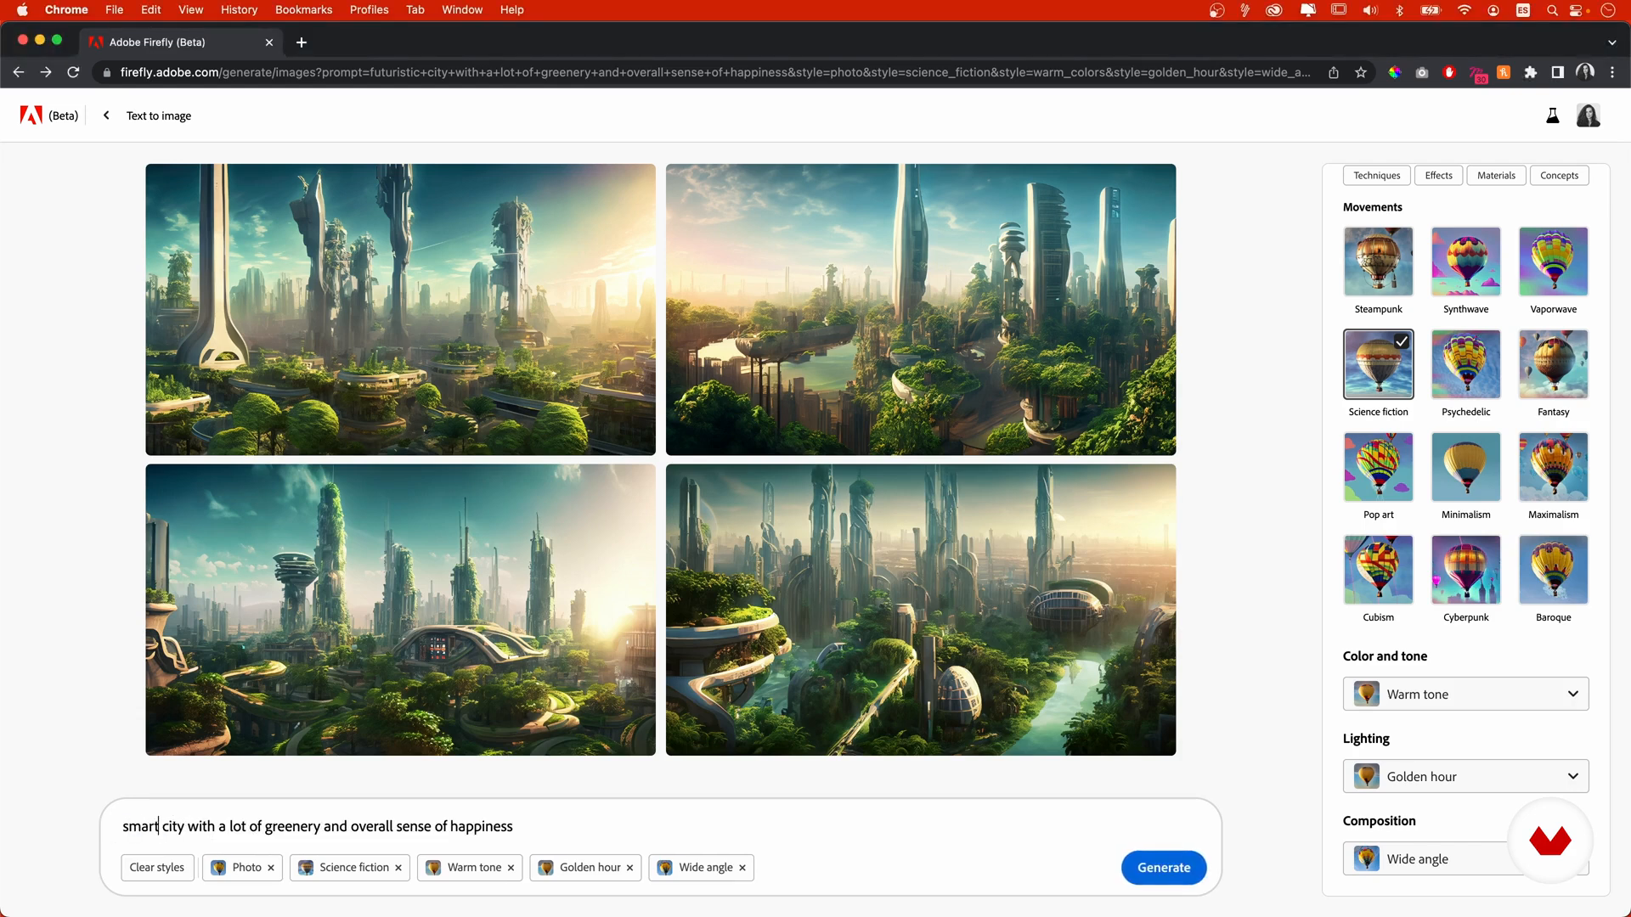
pyautogui.click(190, 827)
pyautogui.write('from 2040')
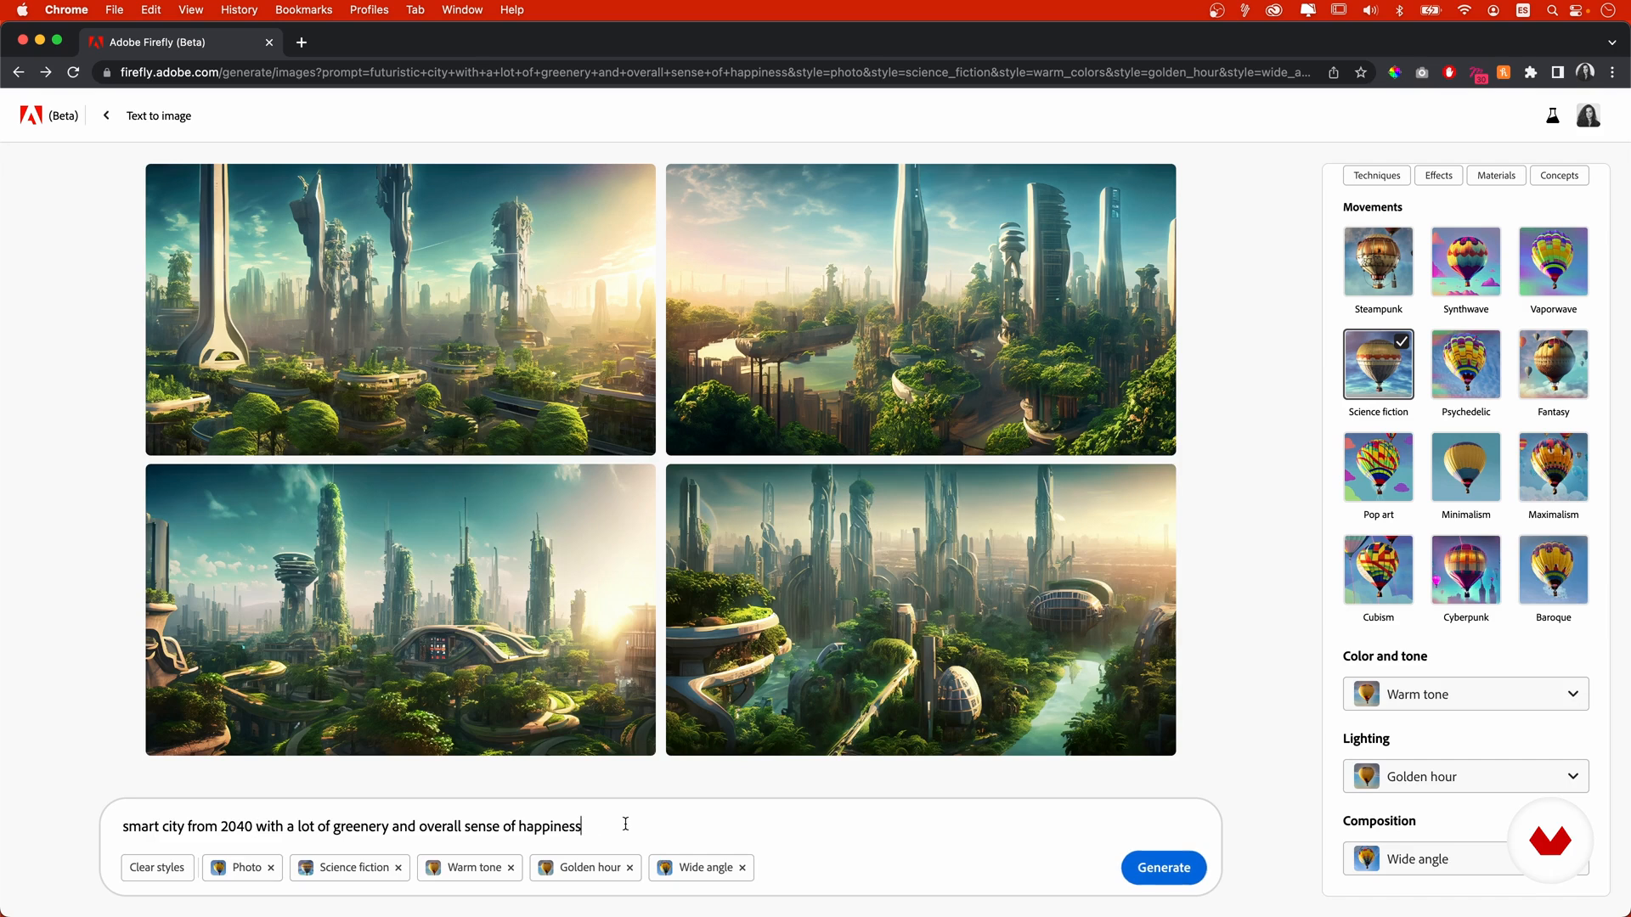
pyautogui.click(1164, 868)
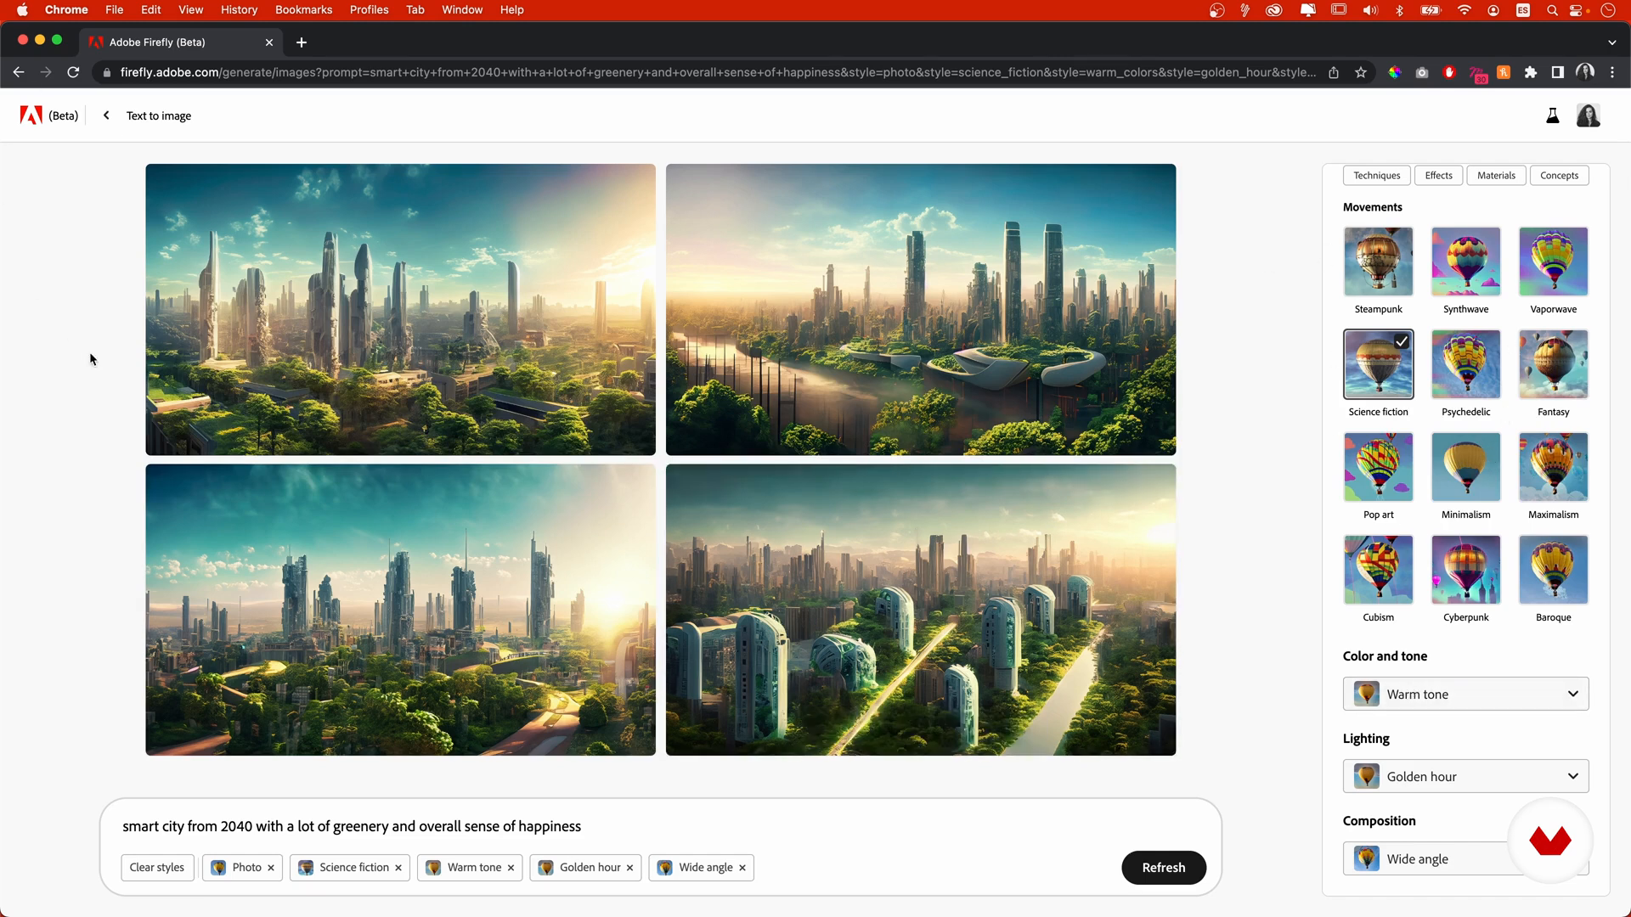
pyautogui.click(19, 75)
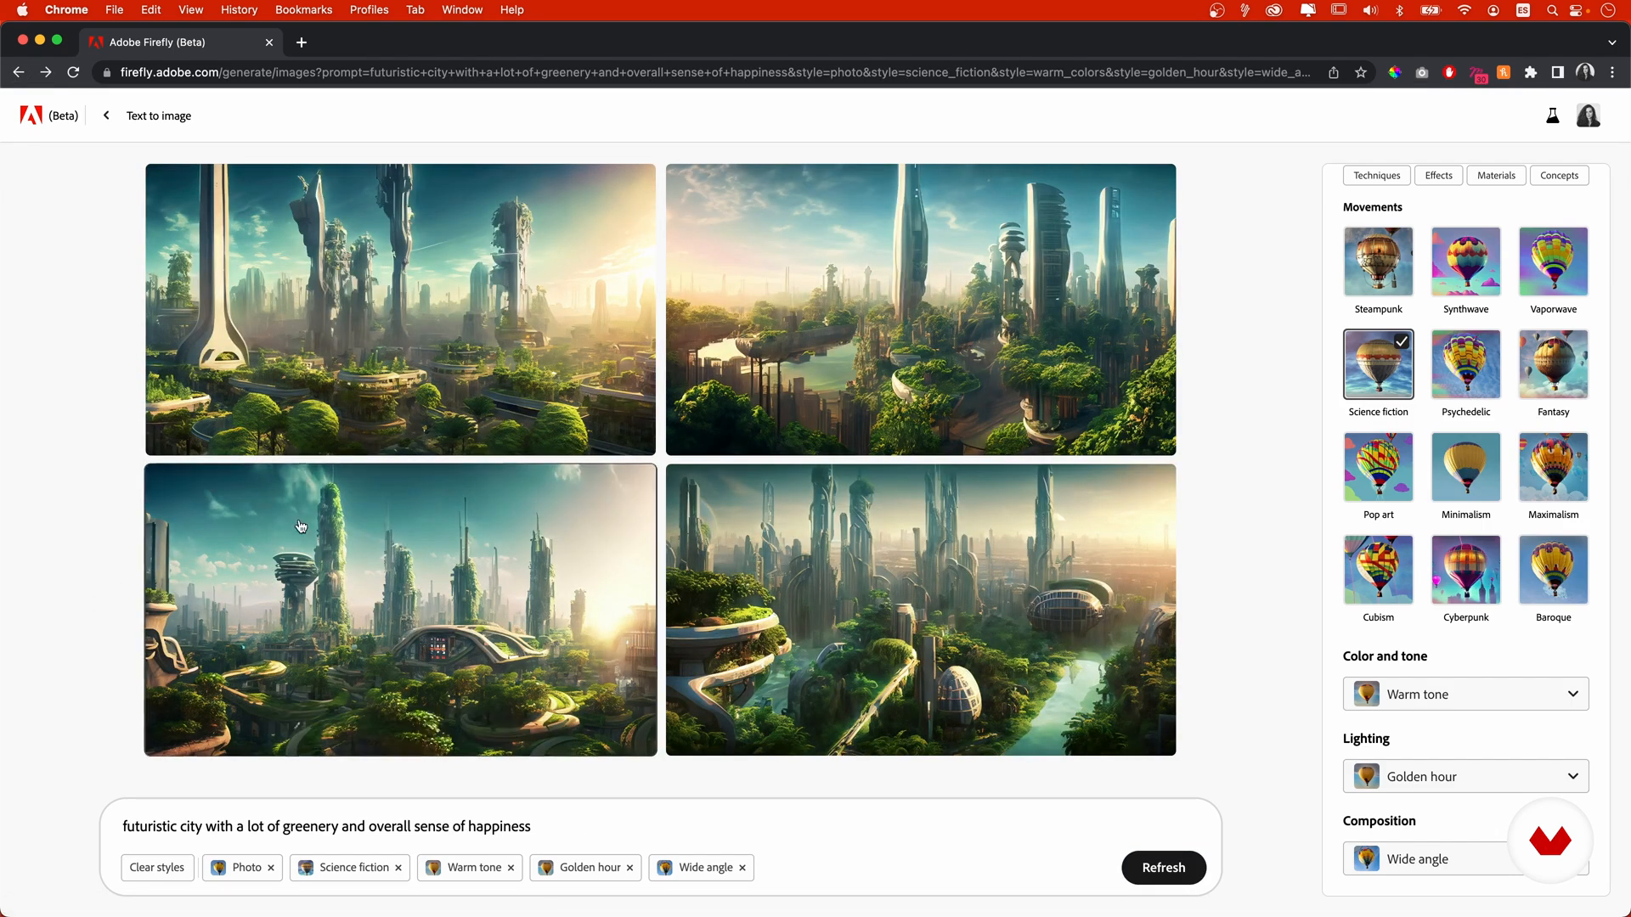
# - Check the first image's additional options and generate images similar to it
pyautogui.moveTo(918, 732)
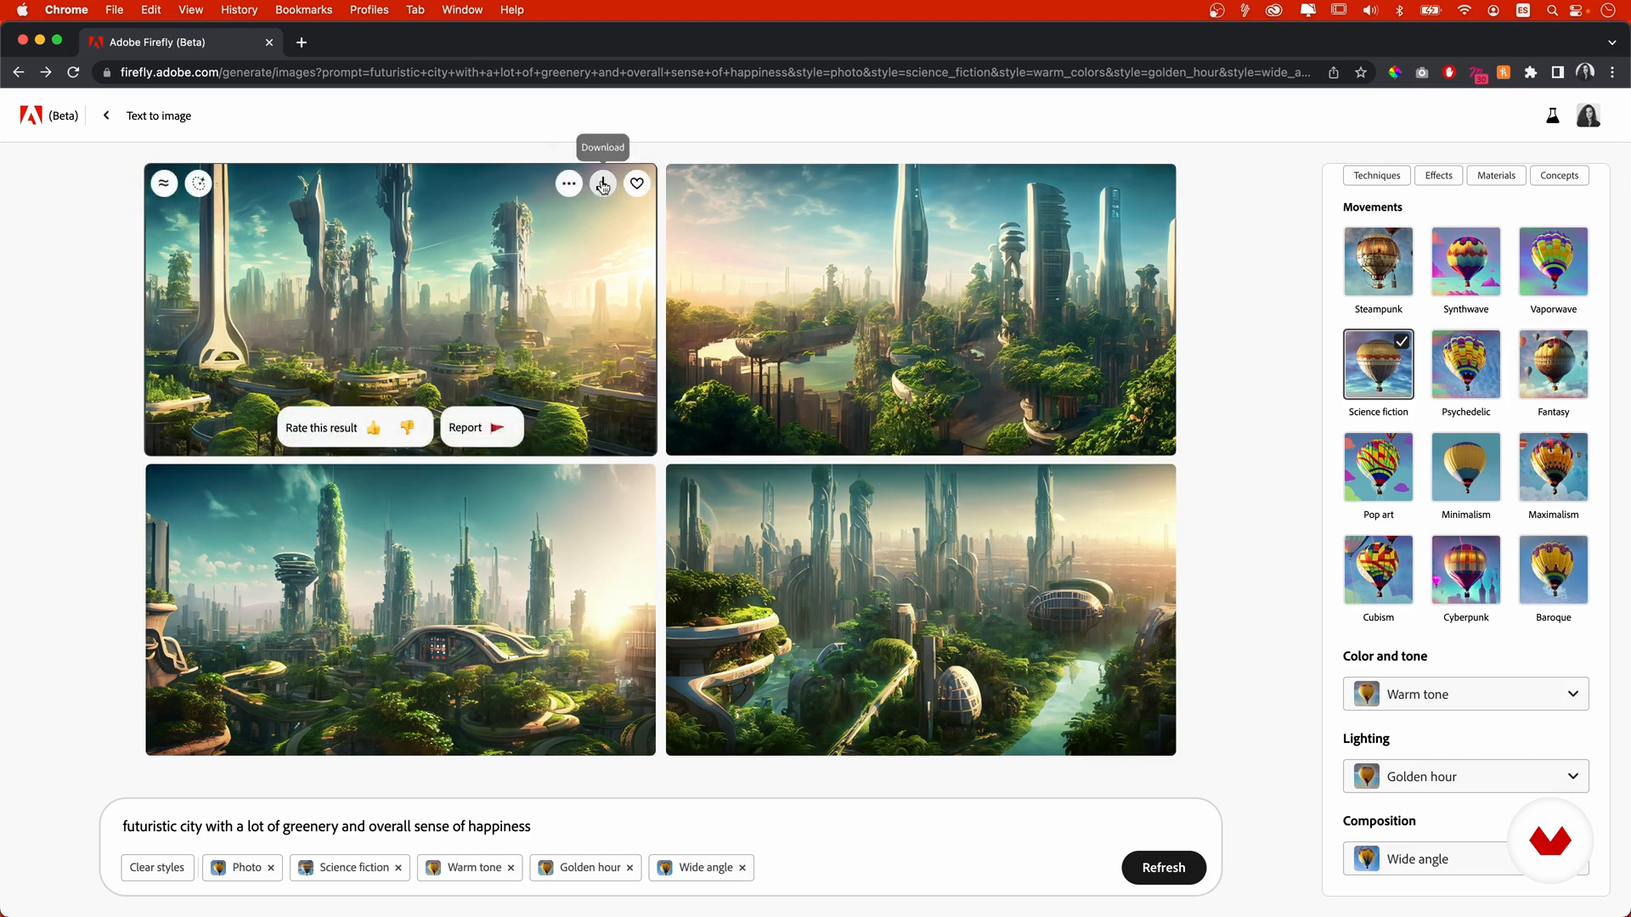
pyautogui.click(568, 184)
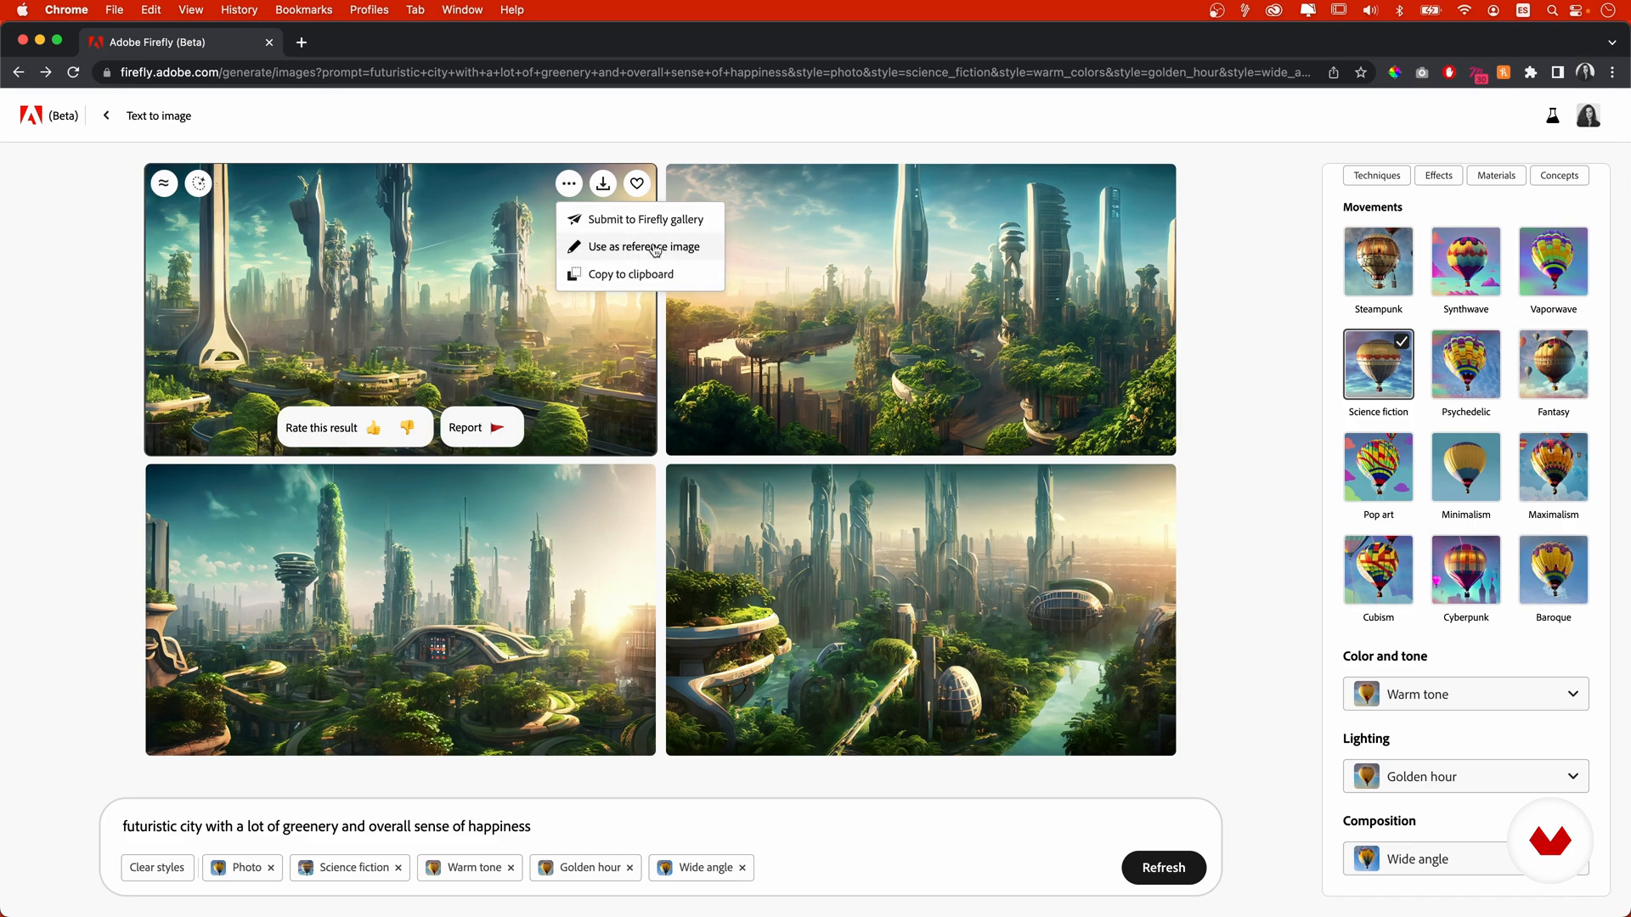
pyautogui.click(570, 184)
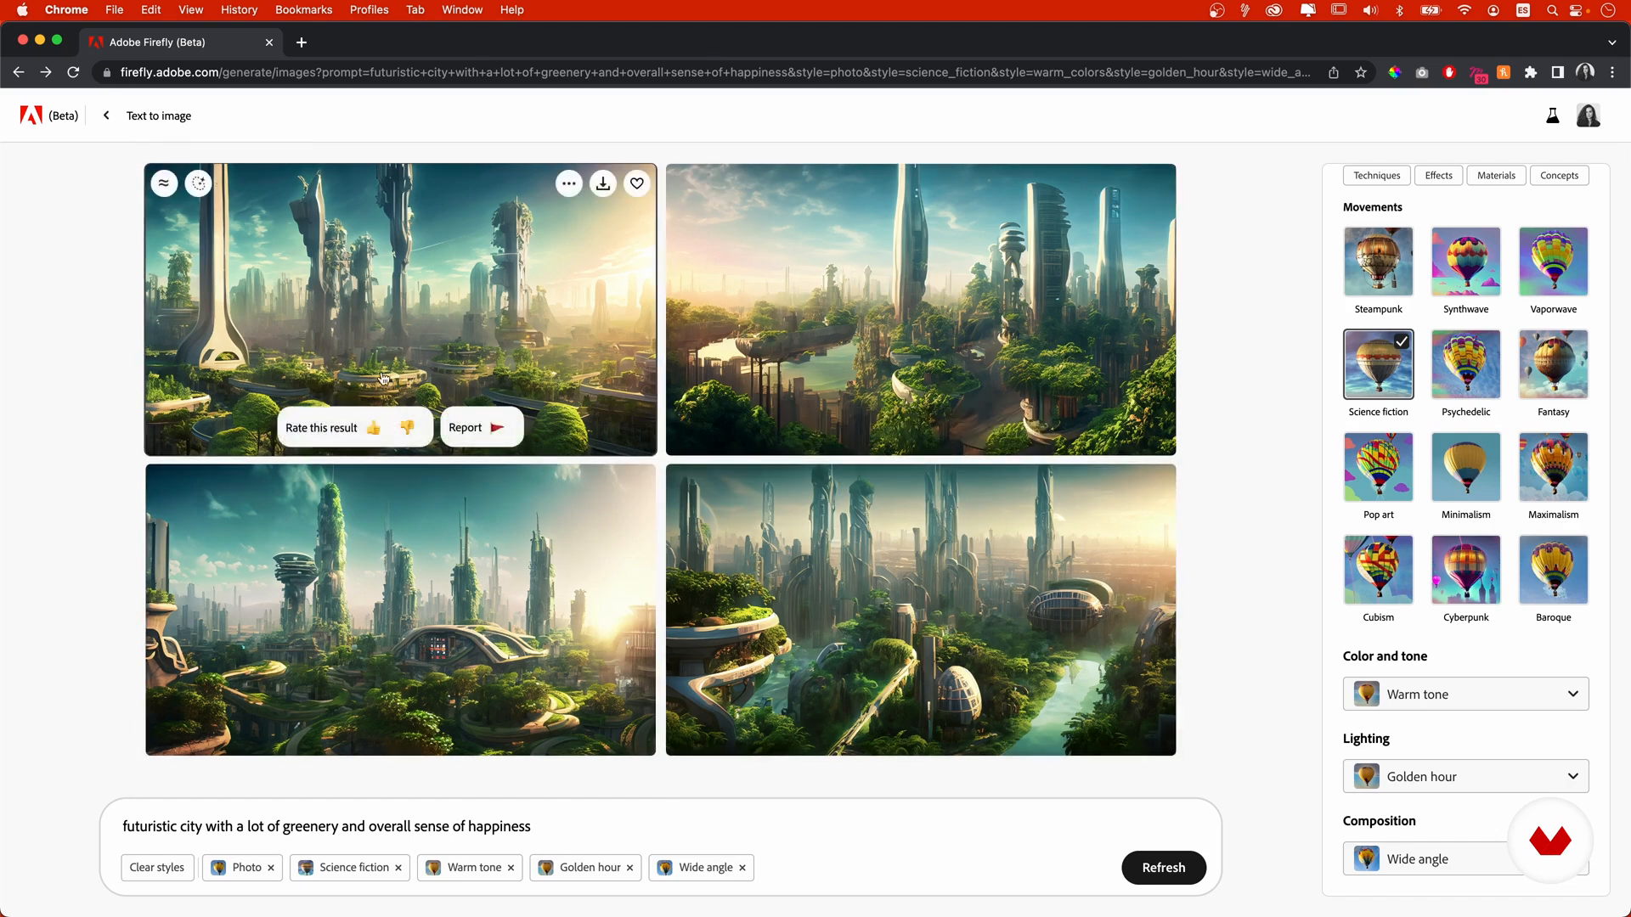
pyautogui.click(165, 185)
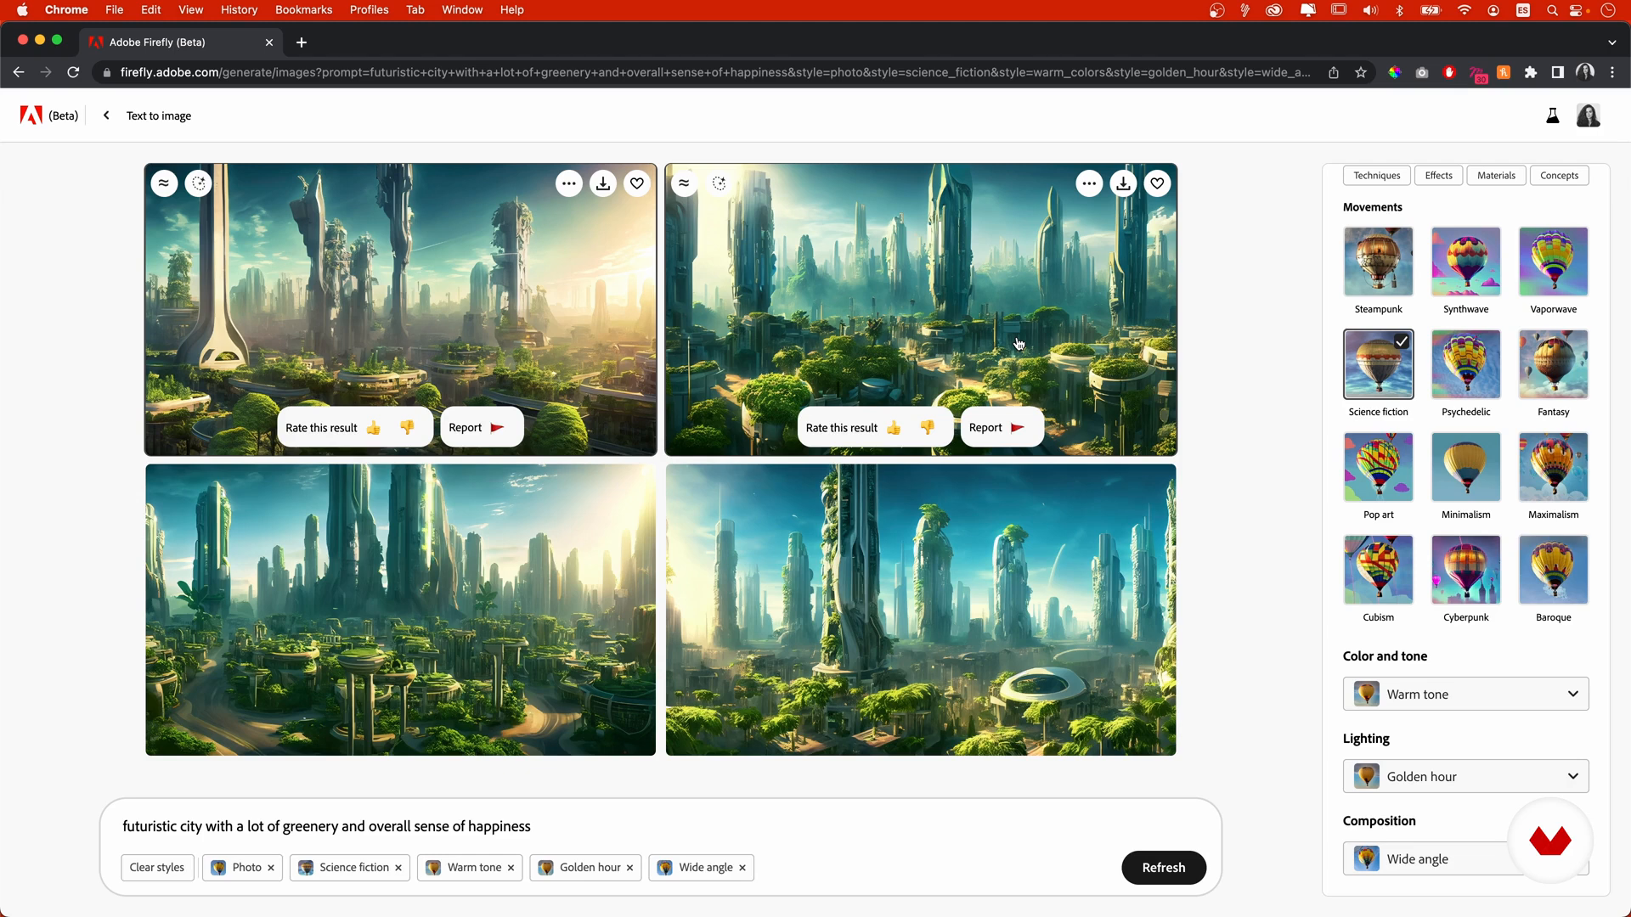
pyautogui.scroll(3, 1466, 438)
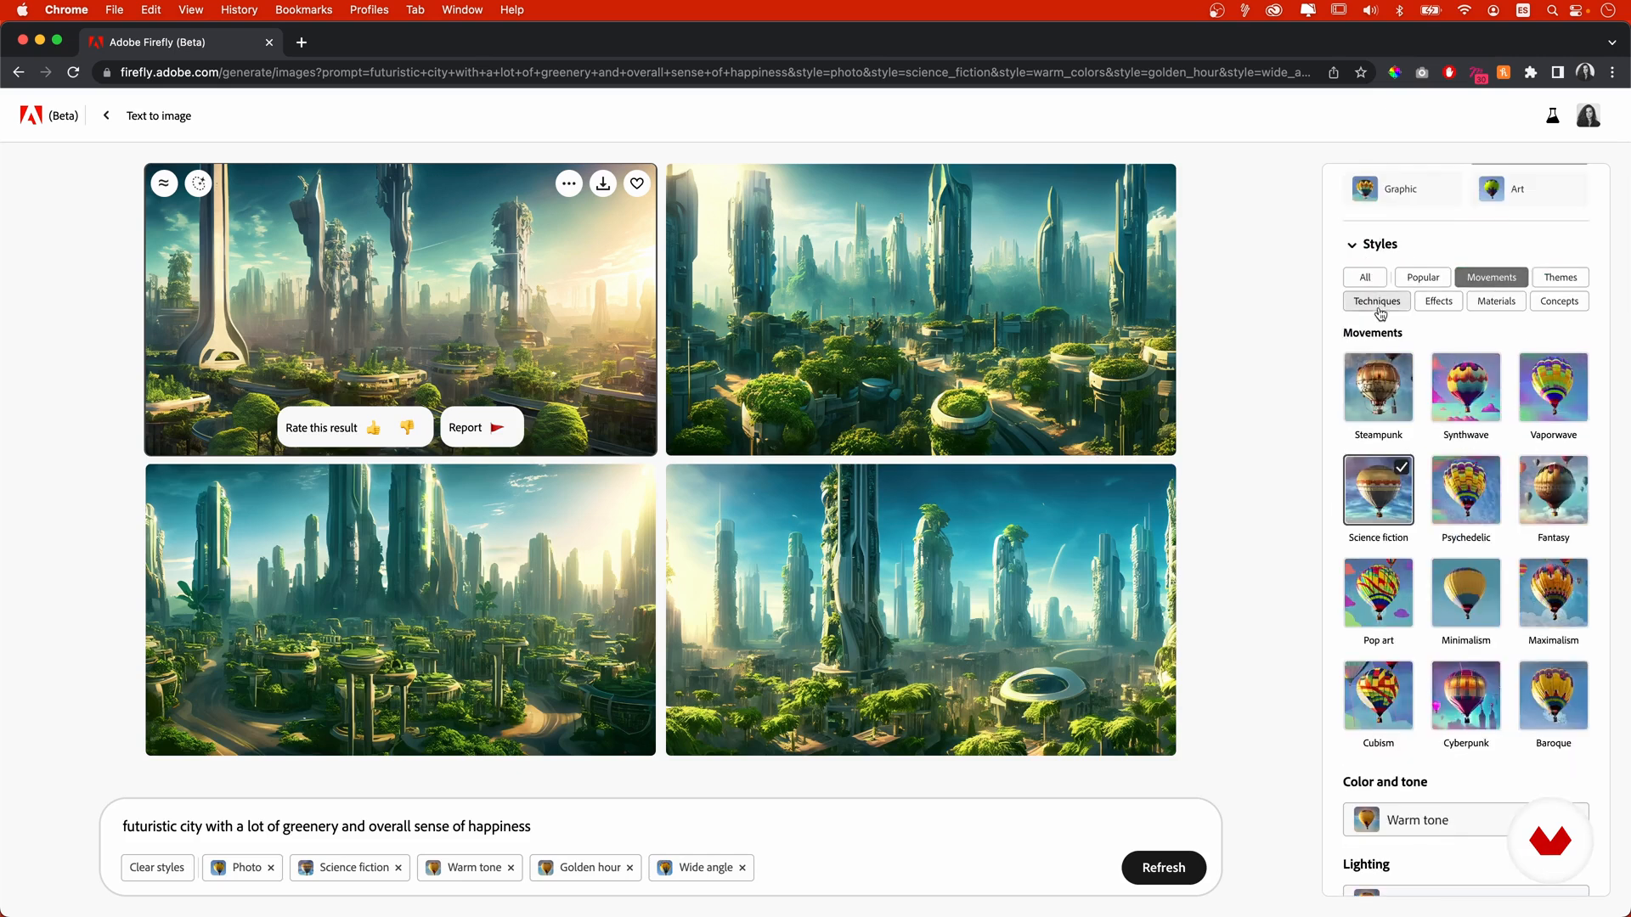
pyautogui.scroll(2, 1414, 281)
pyautogui.scroll(2, 1415, 282)
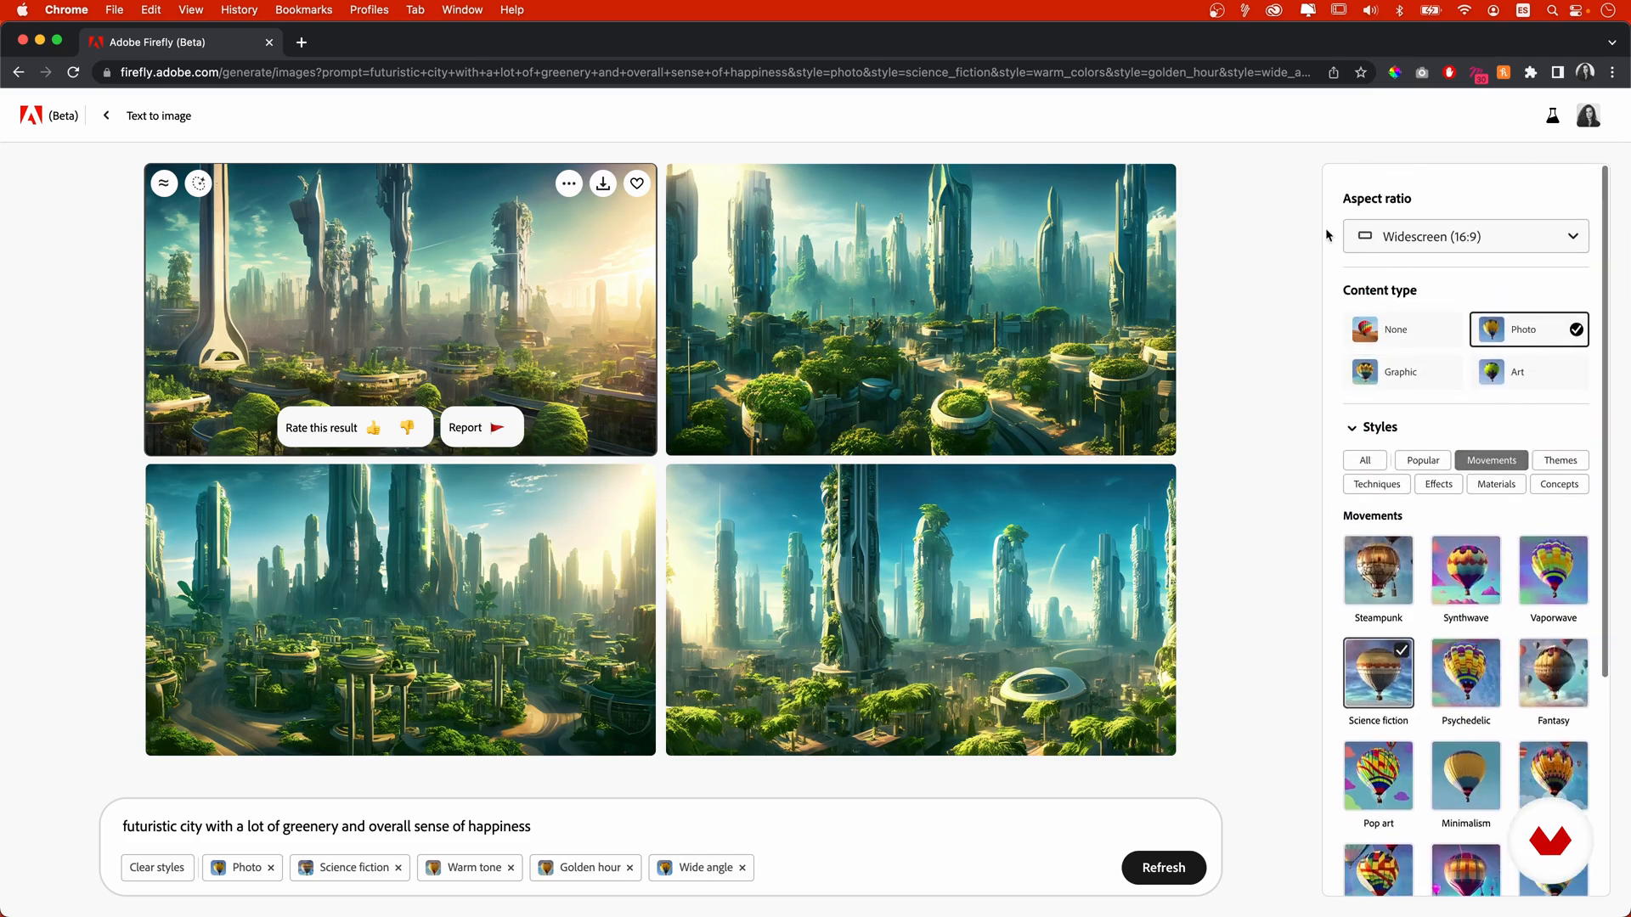
pyautogui.scroll(-5, 1433, 759)
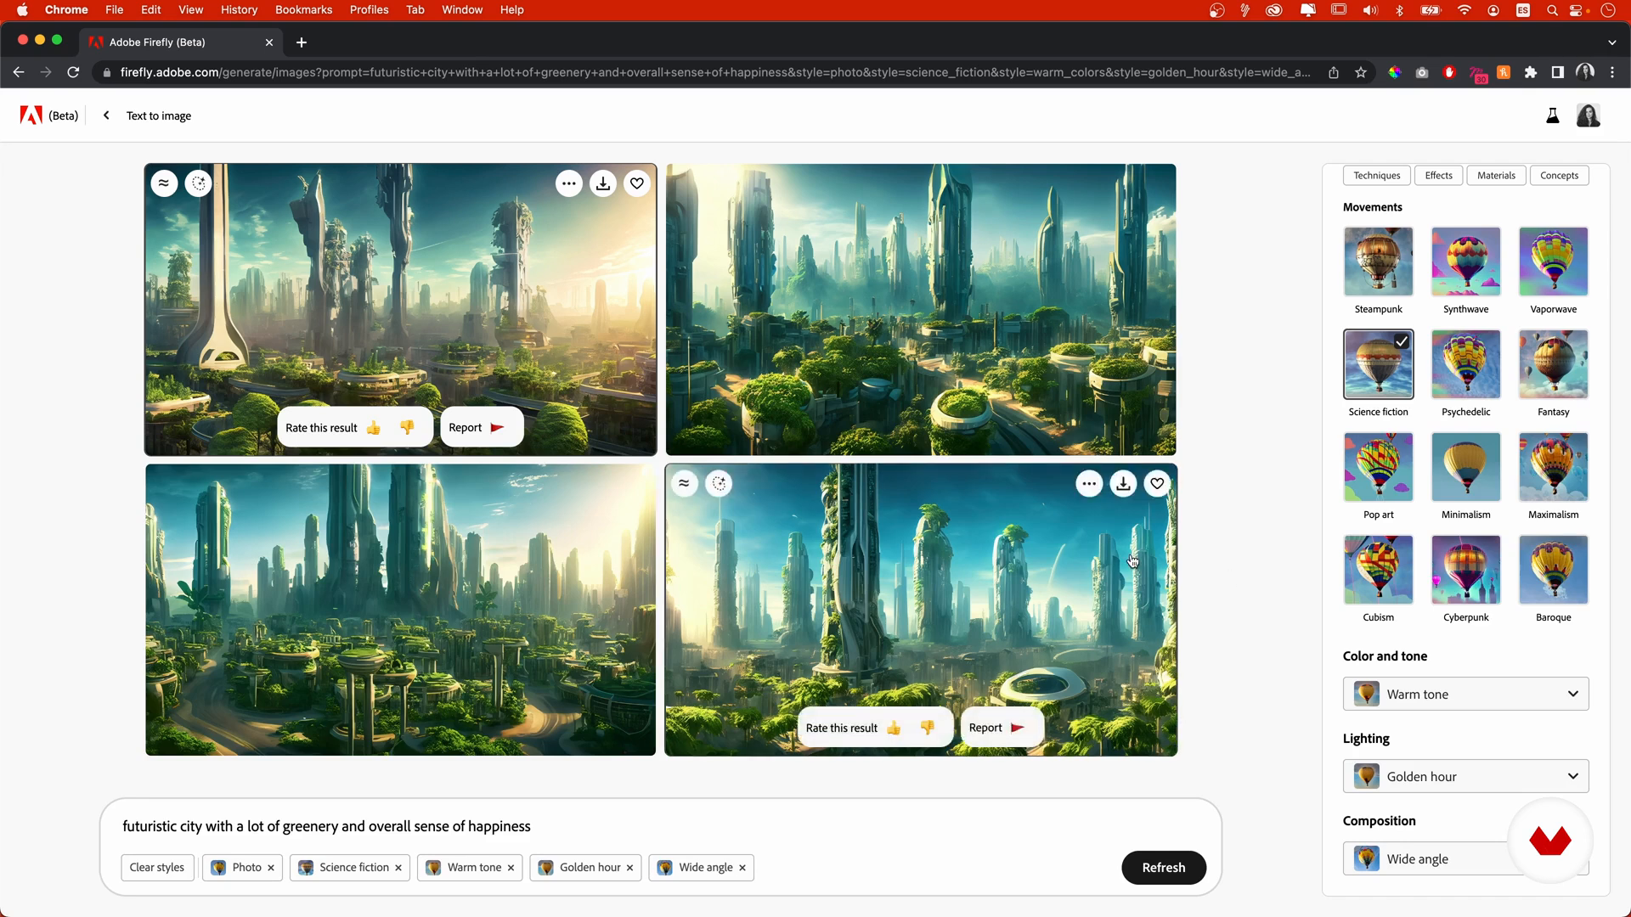
# - Enlarge the second image and download it, choosing not to show the AI transparency notice again
pyautogui.click(901, 327)
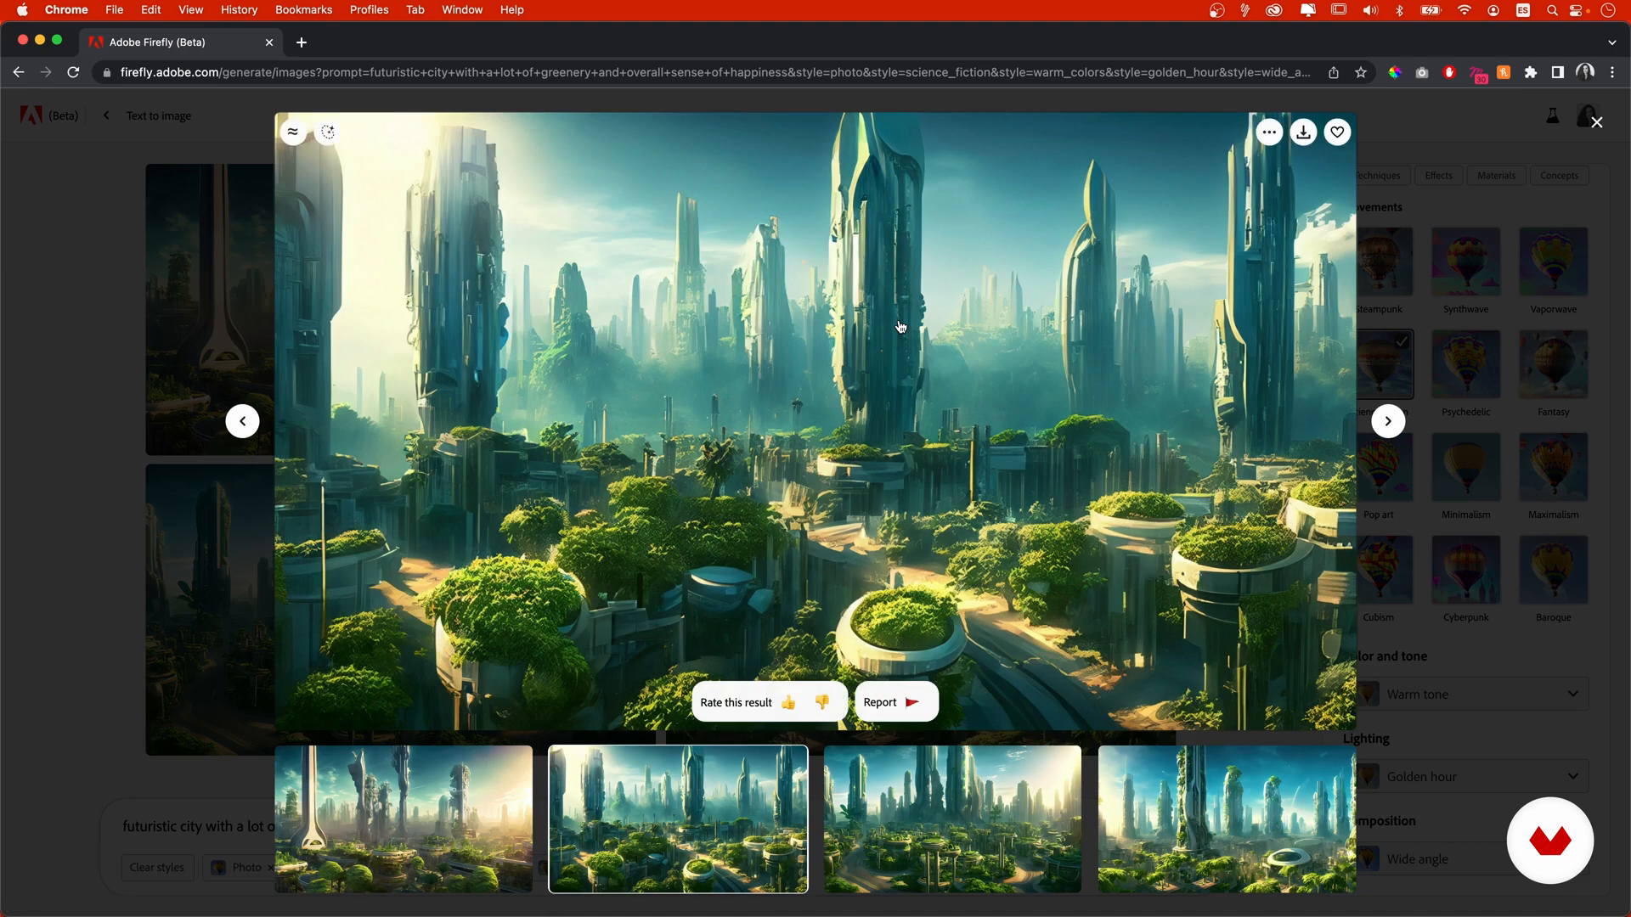
pyautogui.click(1303, 133)
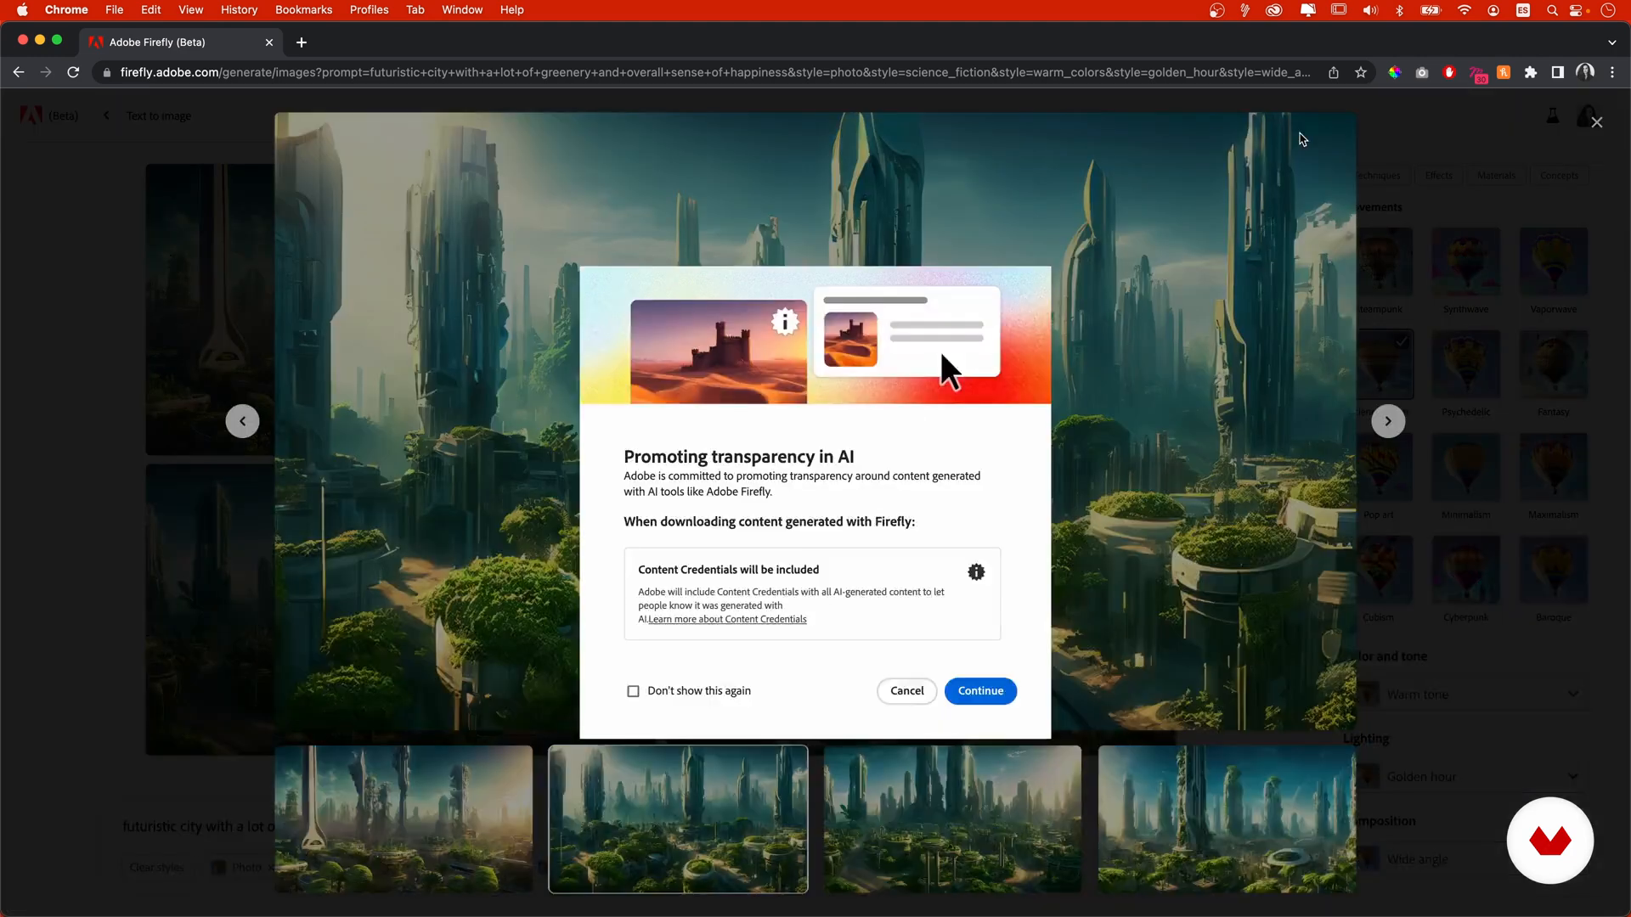
pyautogui.click(633, 691)
pyautogui.click(980, 690)
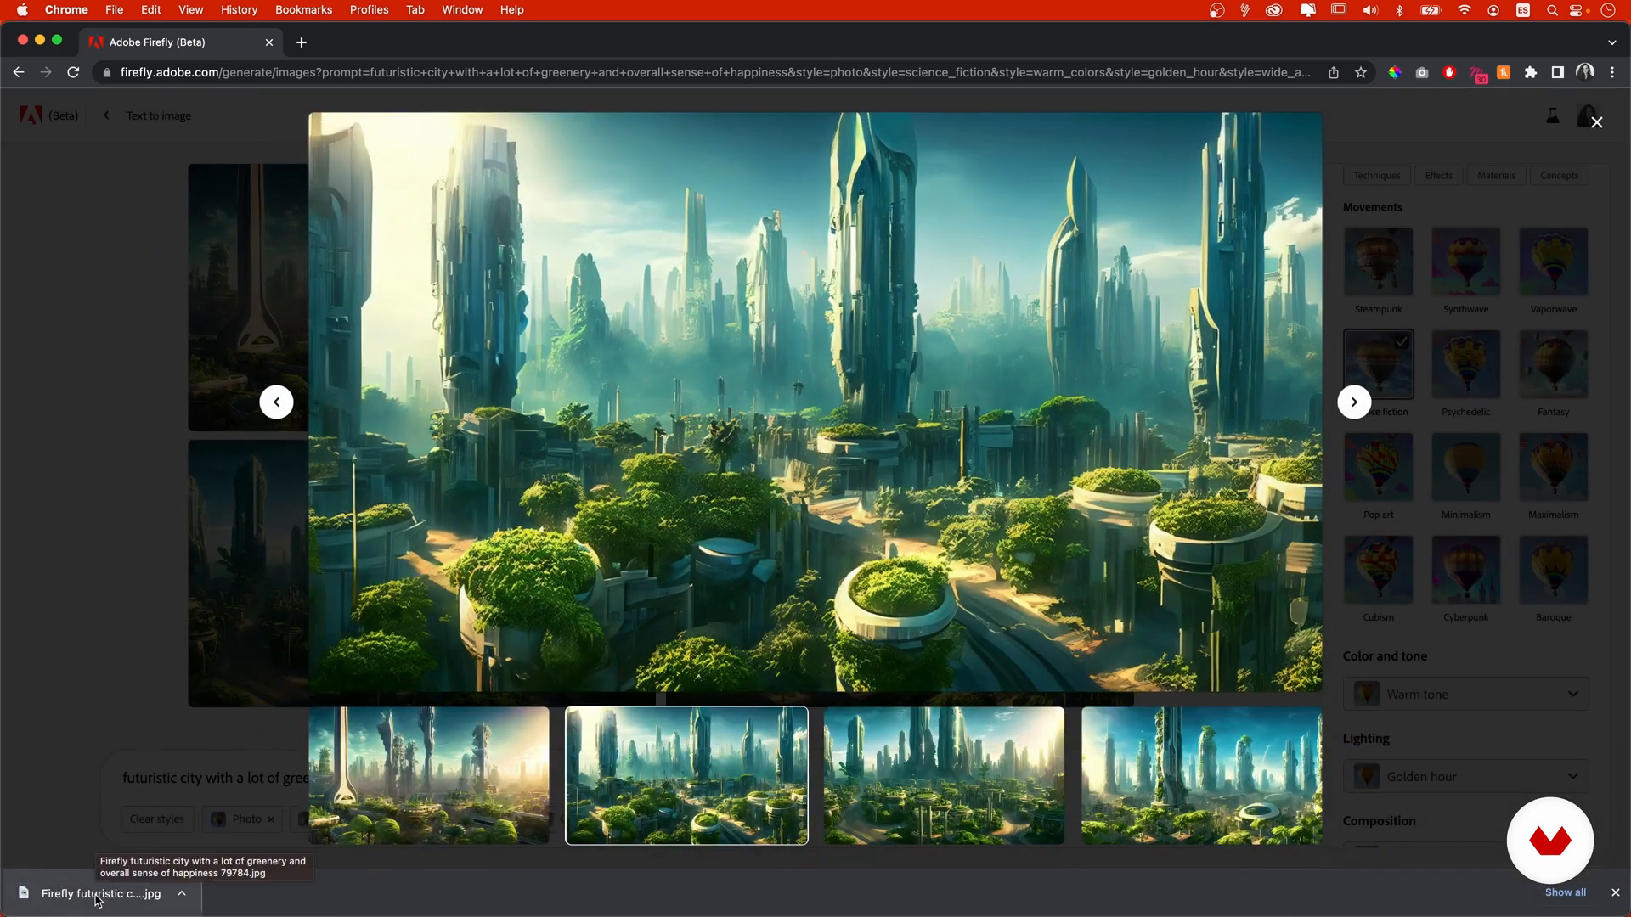
# - Open the downloaded JPG in Preview to inspect it, and close both the file and Firefly's enlarged view
pyautogui.click(98, 895)
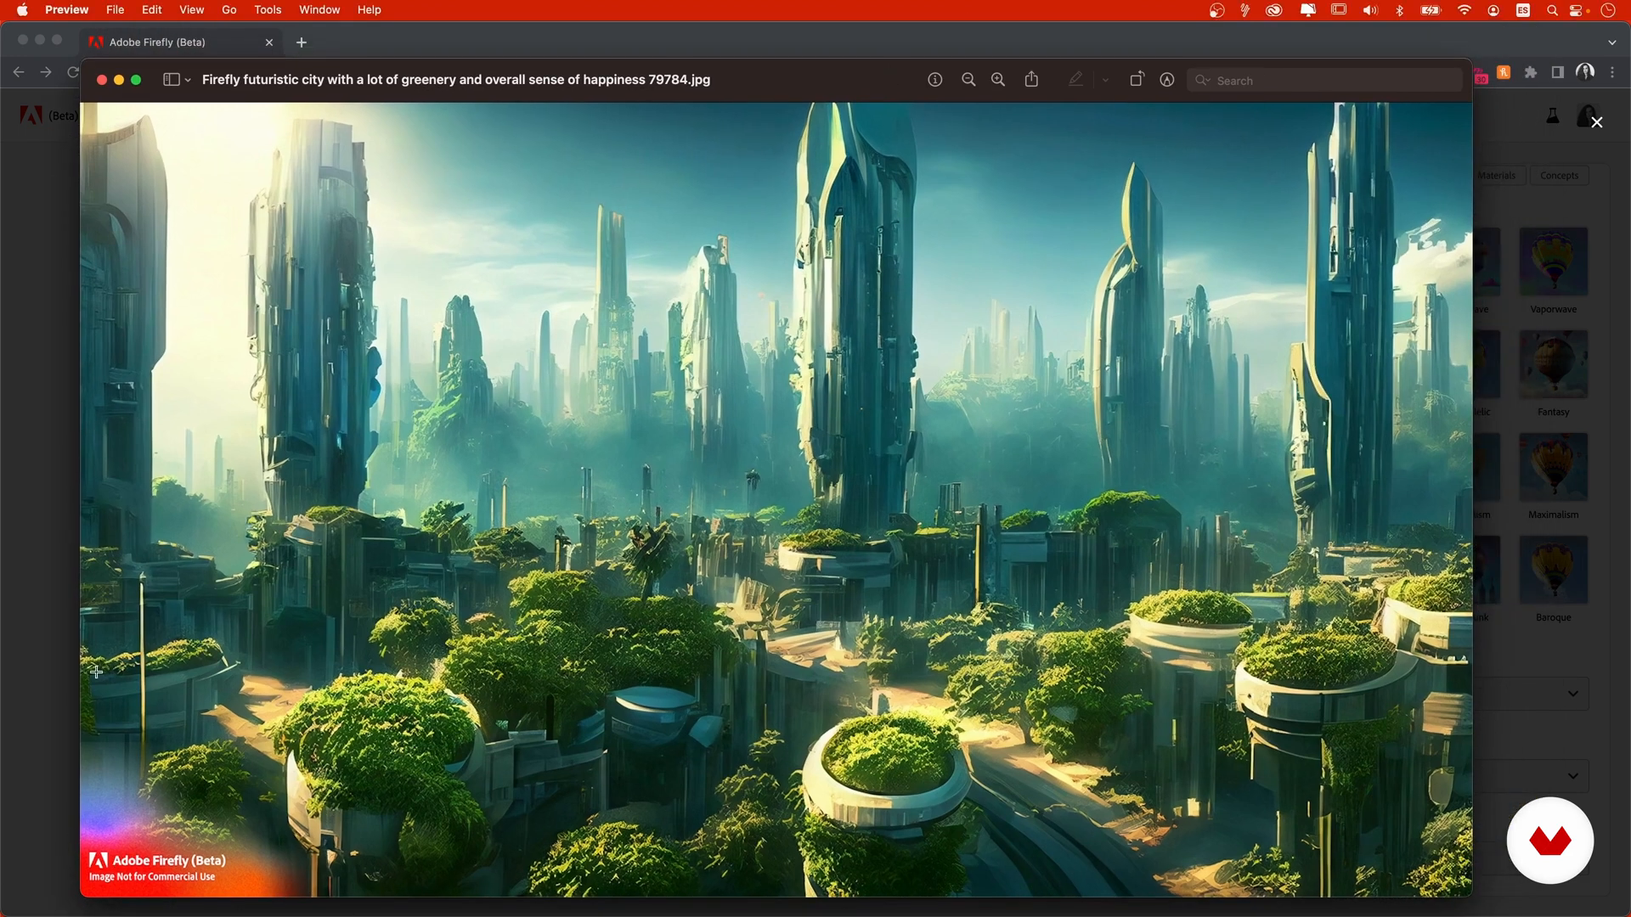
pyautogui.click(102, 80)
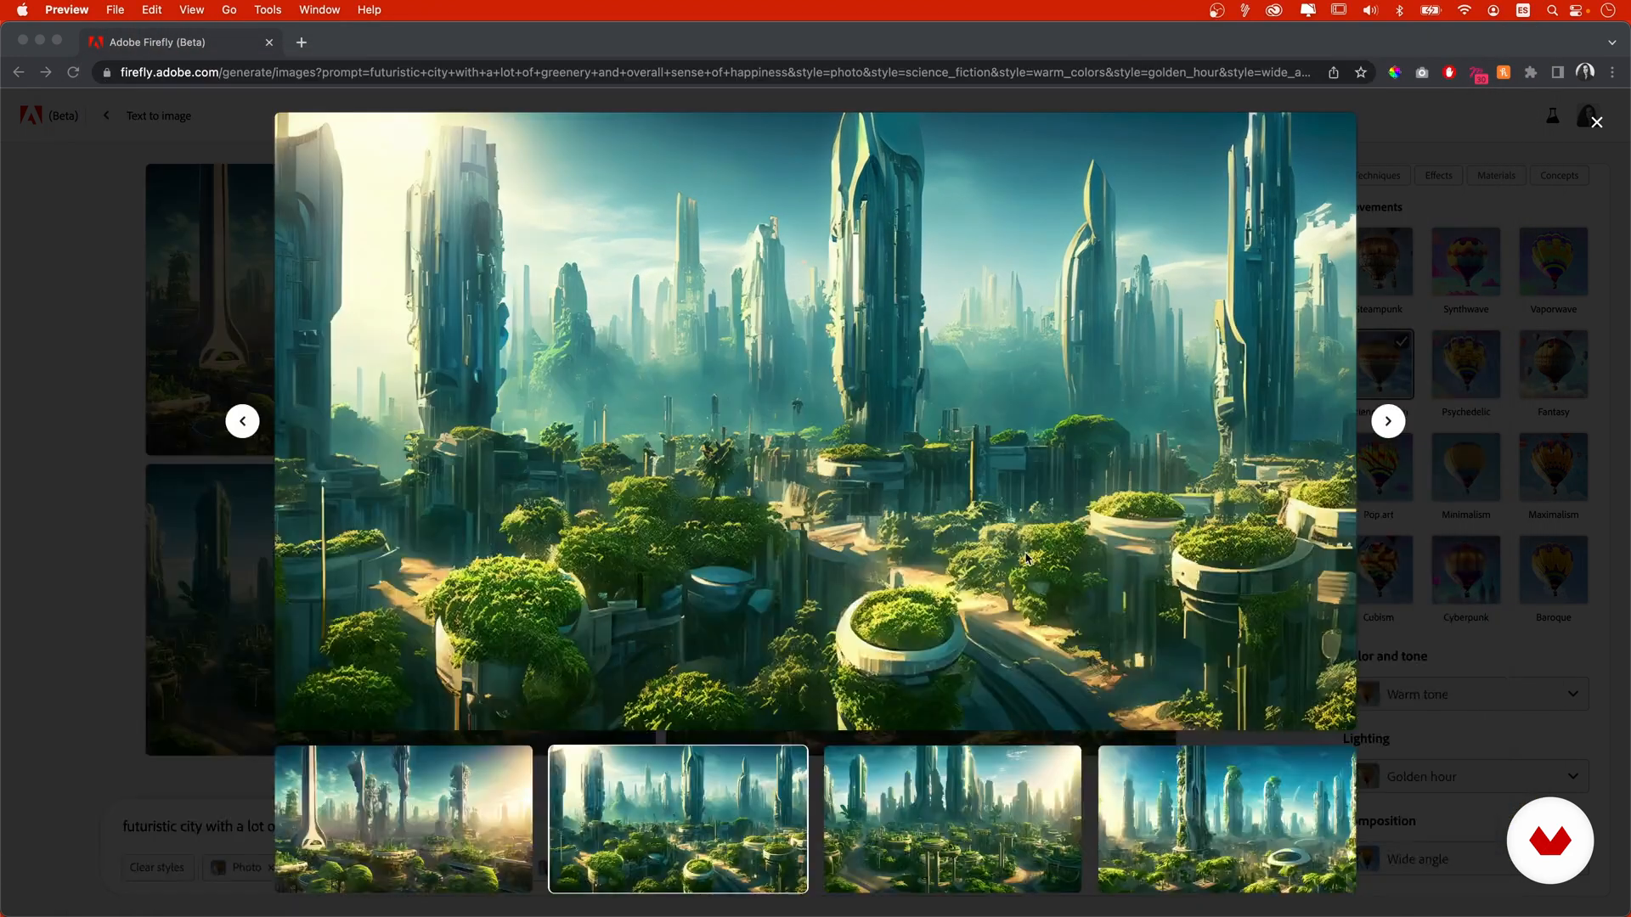
pyautogui.click(1539, 553)
pyautogui.click(1539, 554)
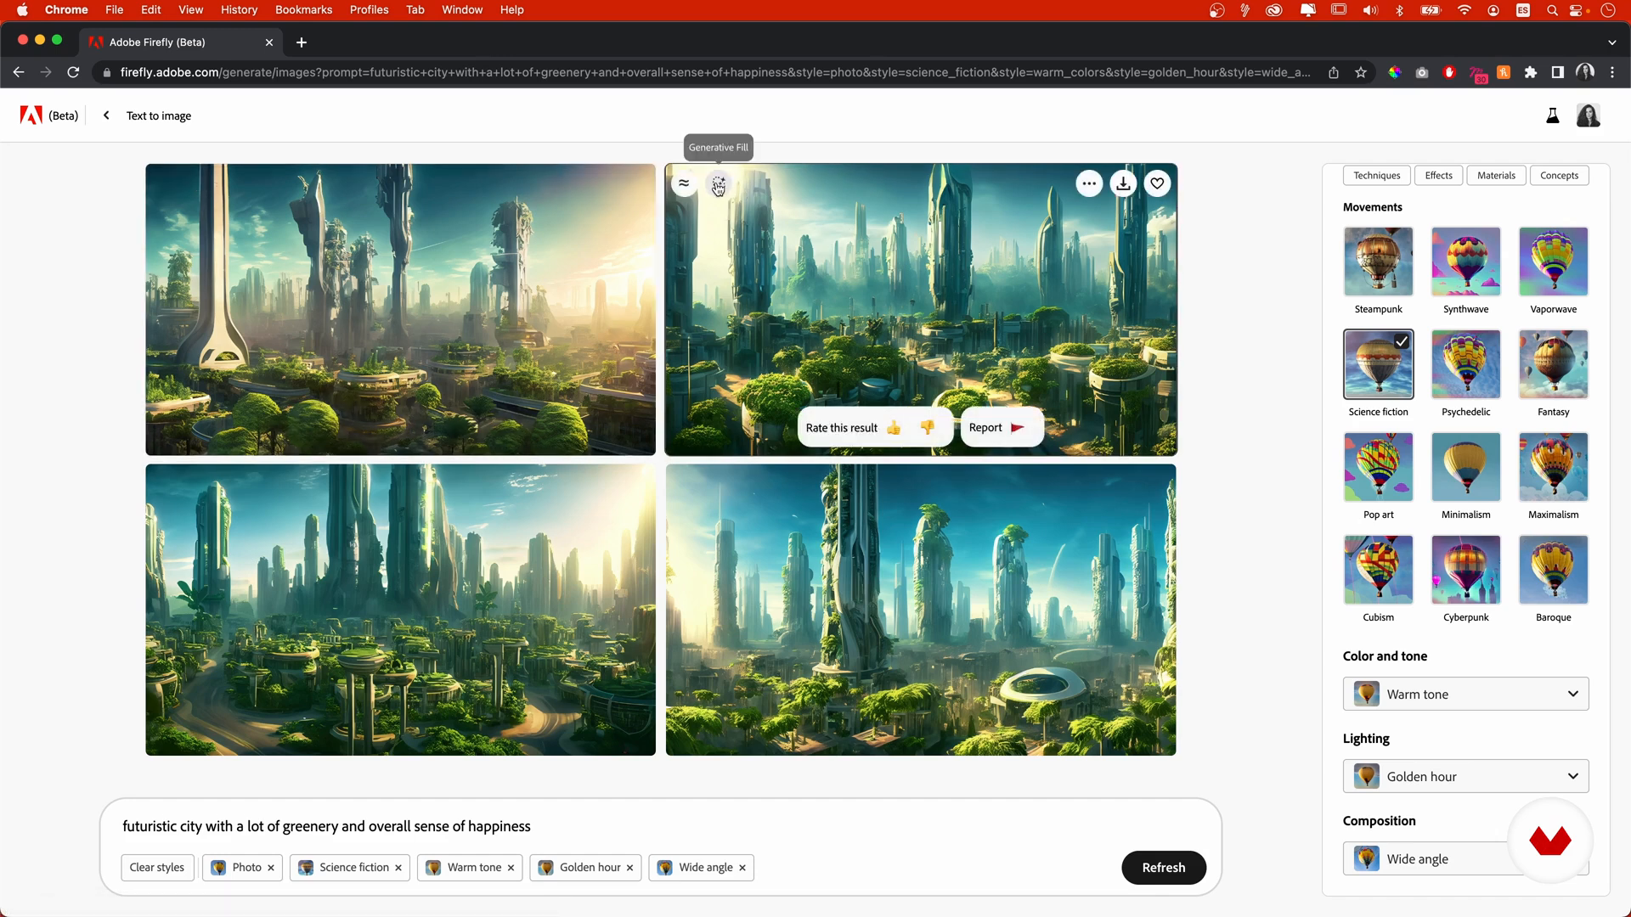
# - Open the second image in Generative Fill, brush a round area in the sky between the towers, and generate "moon" there
pyautogui.click(718, 187)
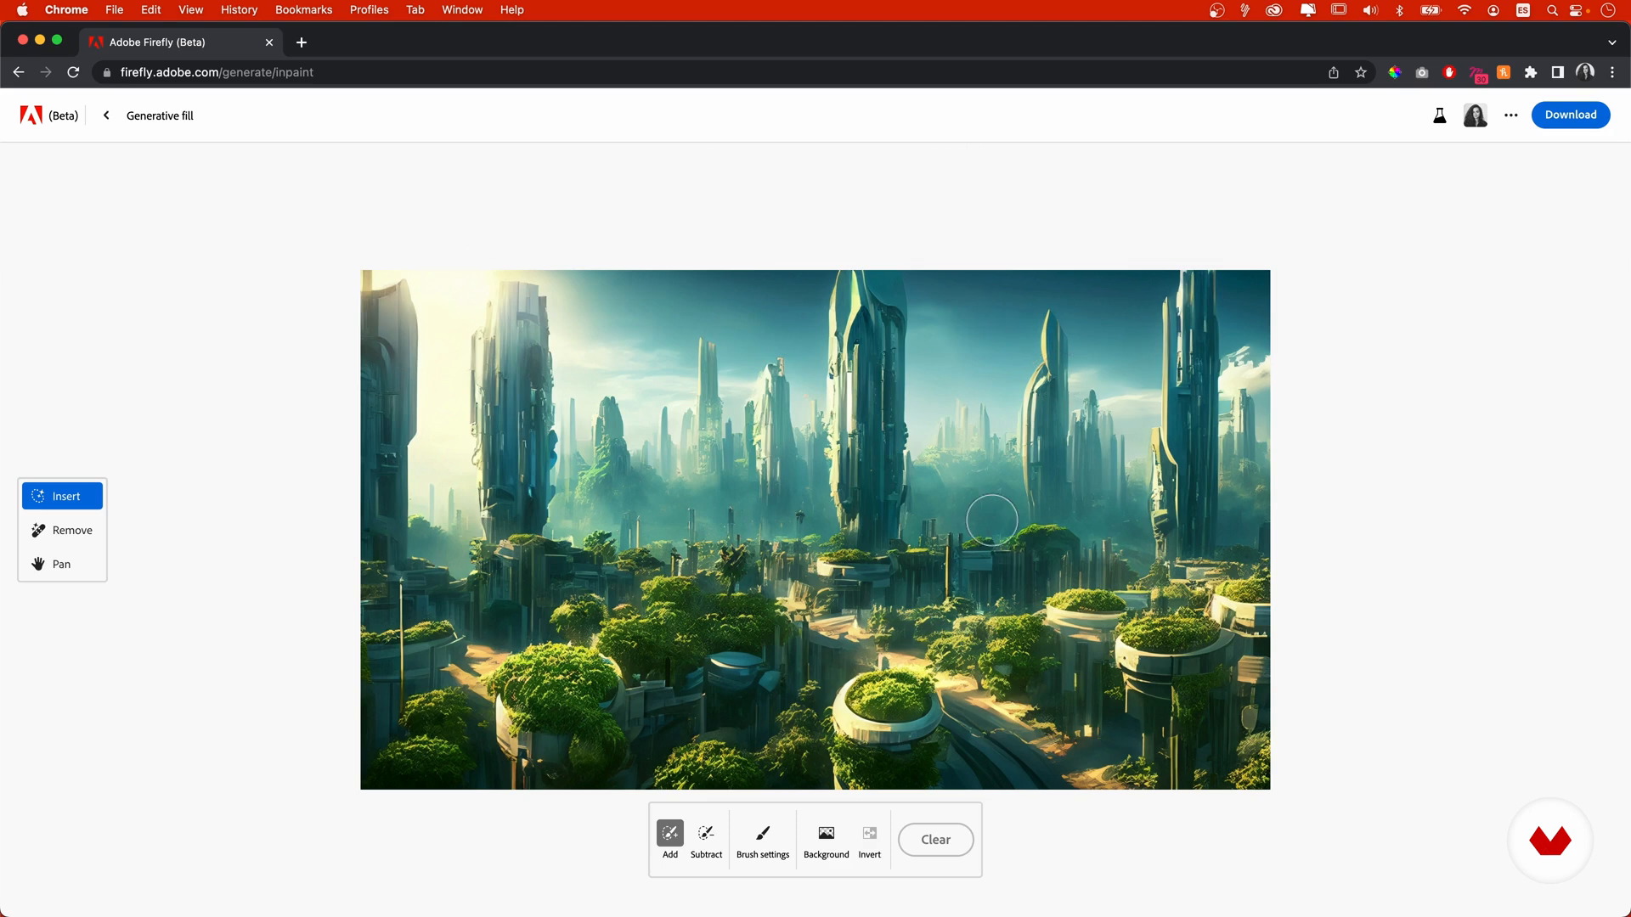
pyautogui.click(976, 329)
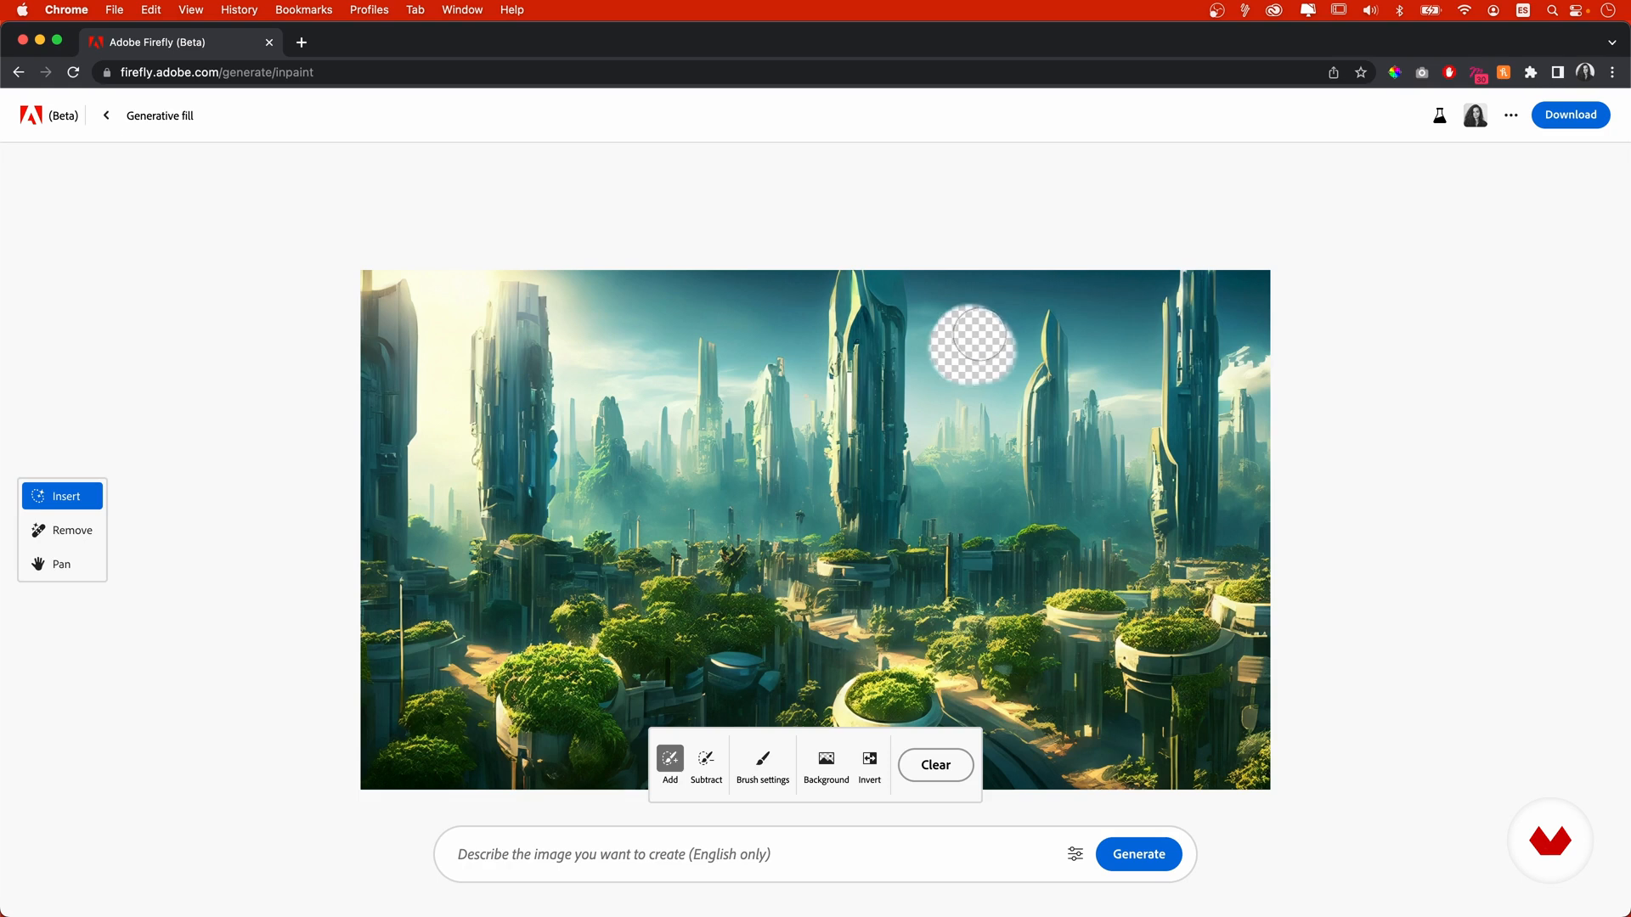
pyautogui.click(592, 856)
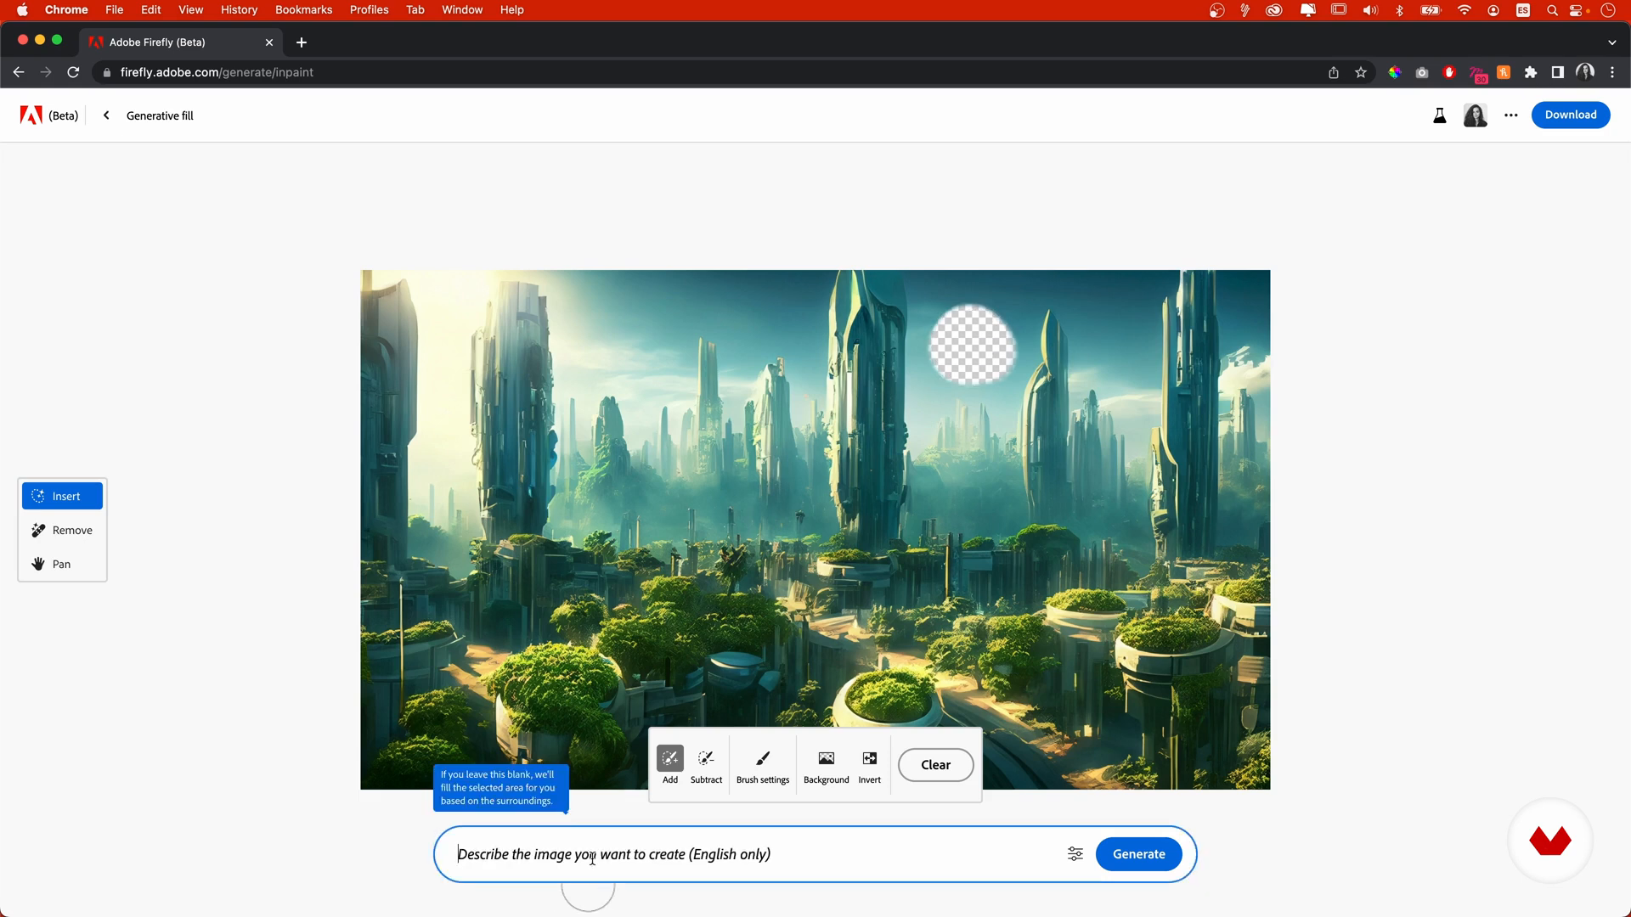
pyautogui.write('moon')
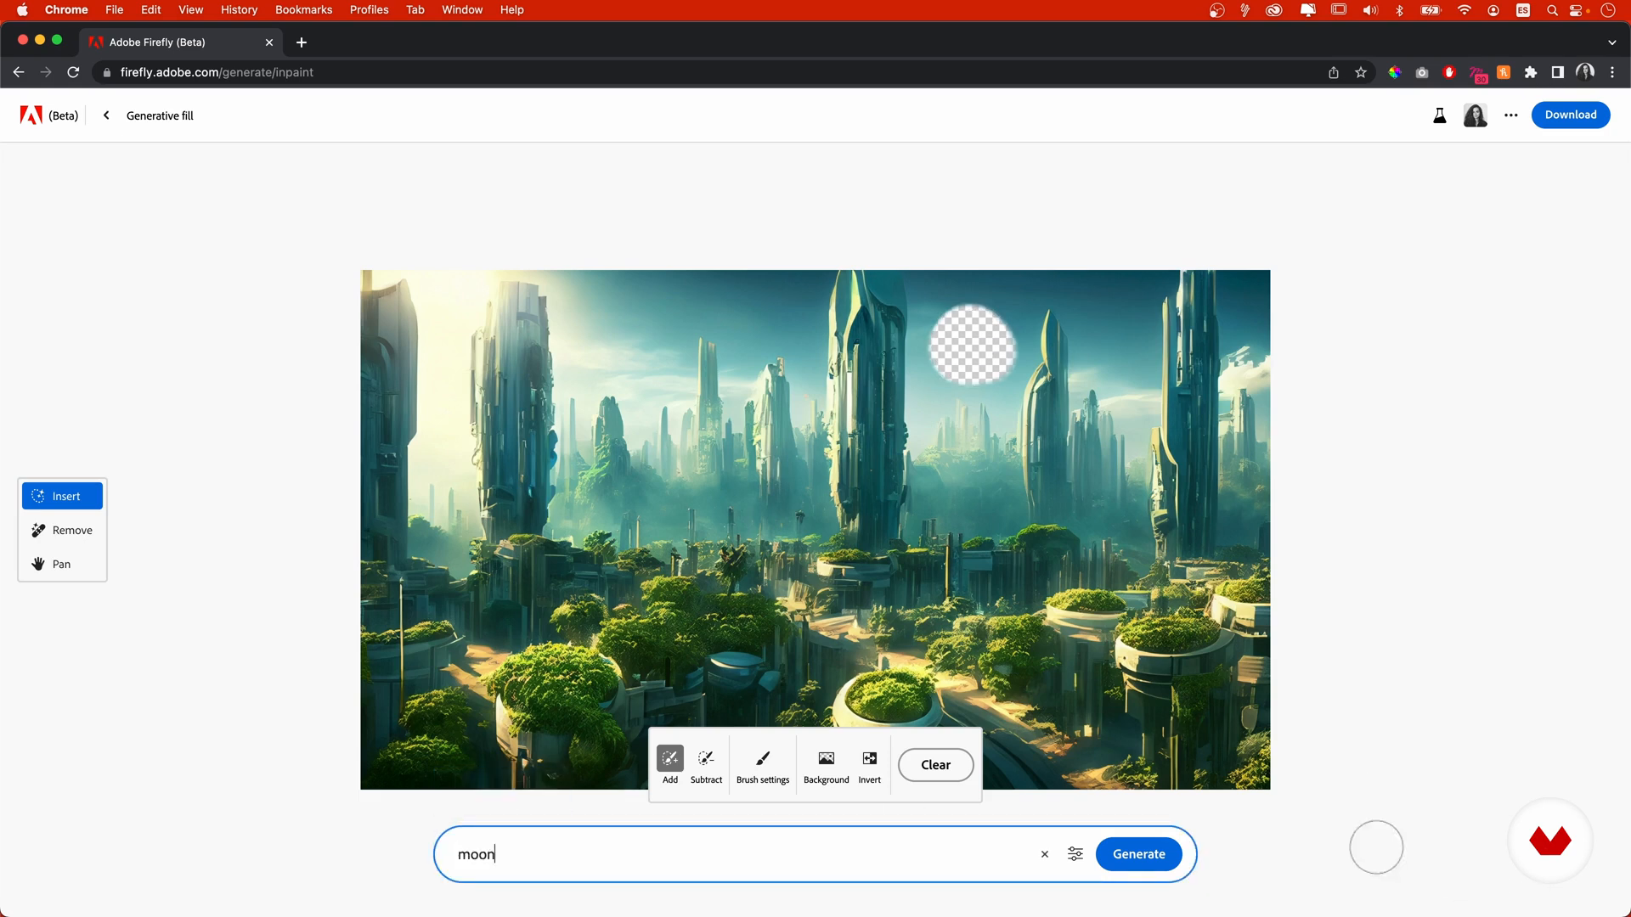
pyautogui.click(1160, 855)
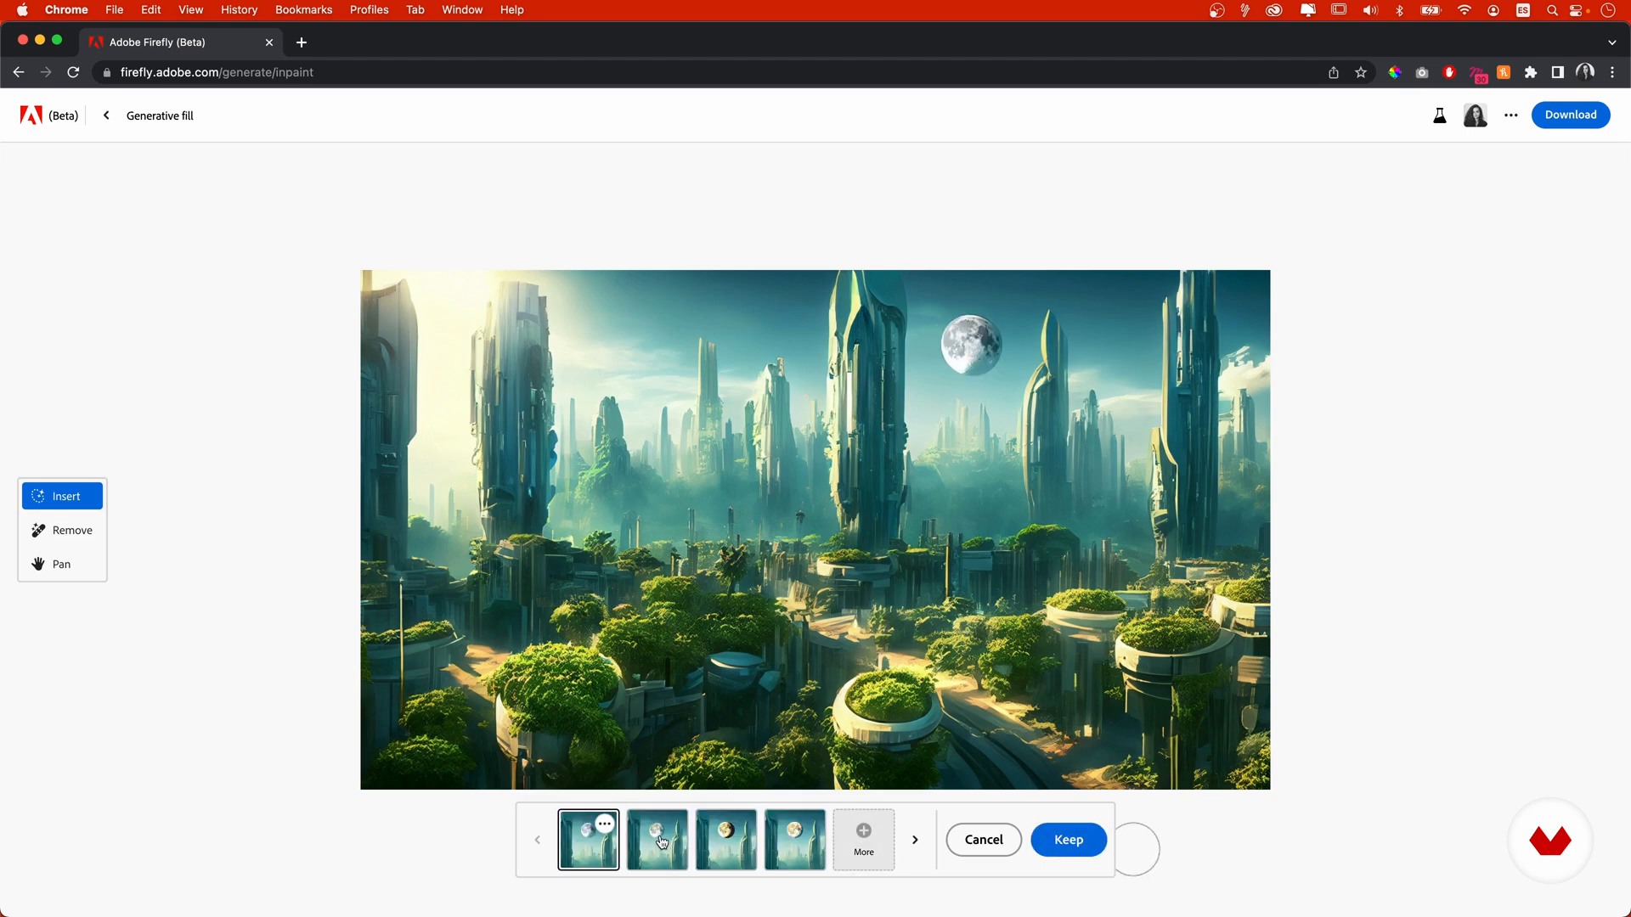
# - Compare the generated moon variations and keep the second one
pyautogui.click(661, 841)
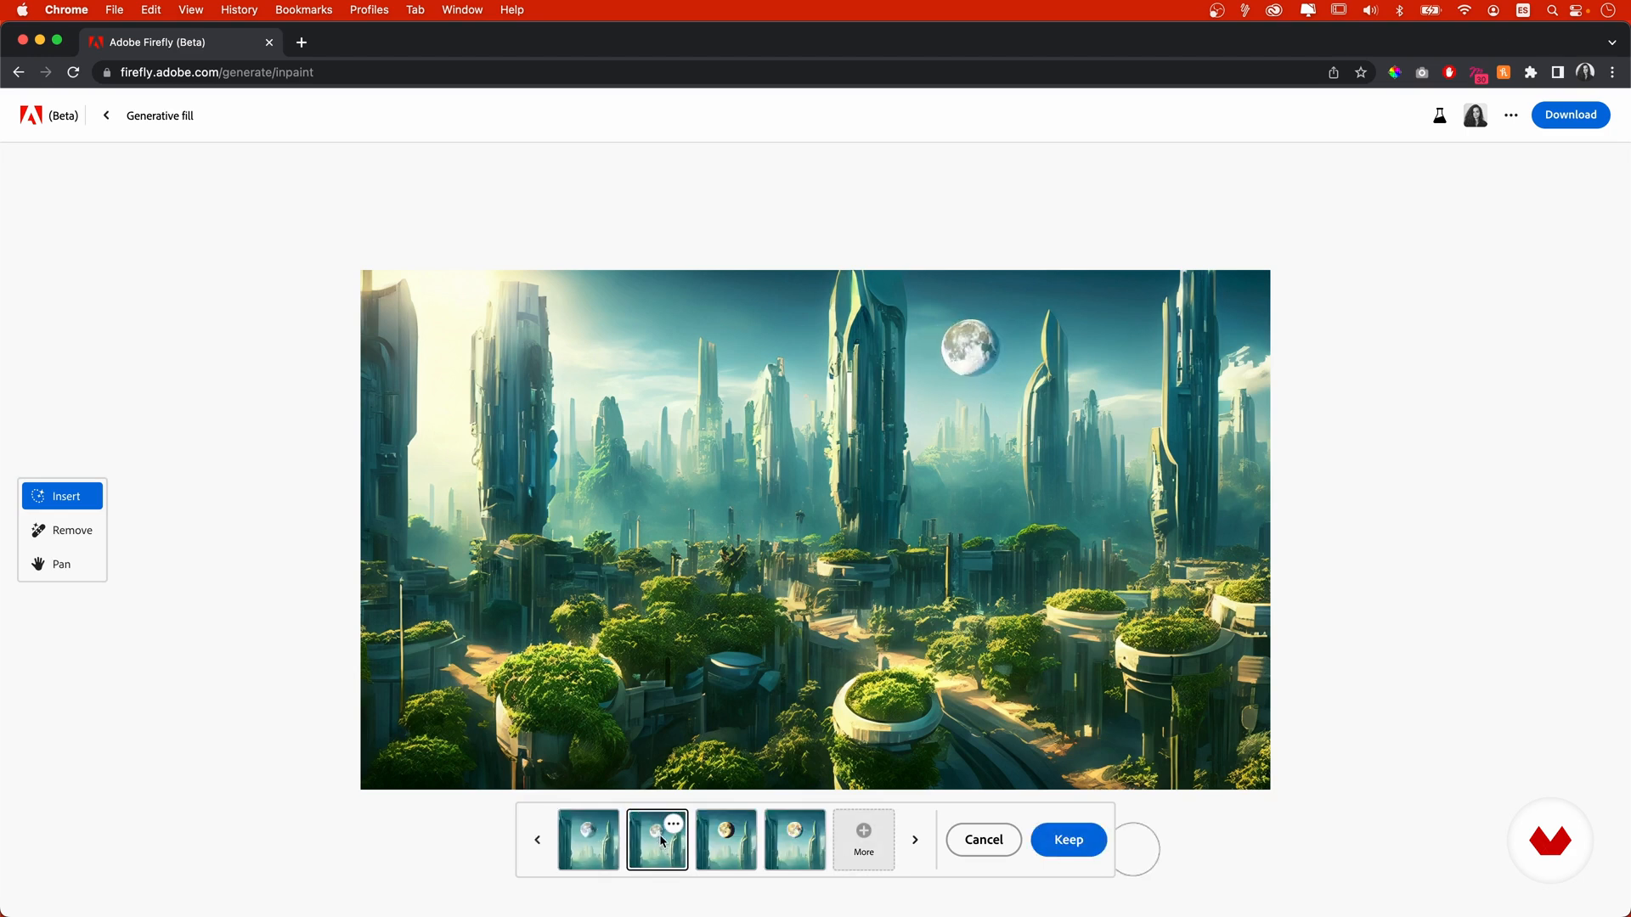
pyautogui.click(727, 845)
pyautogui.click(802, 842)
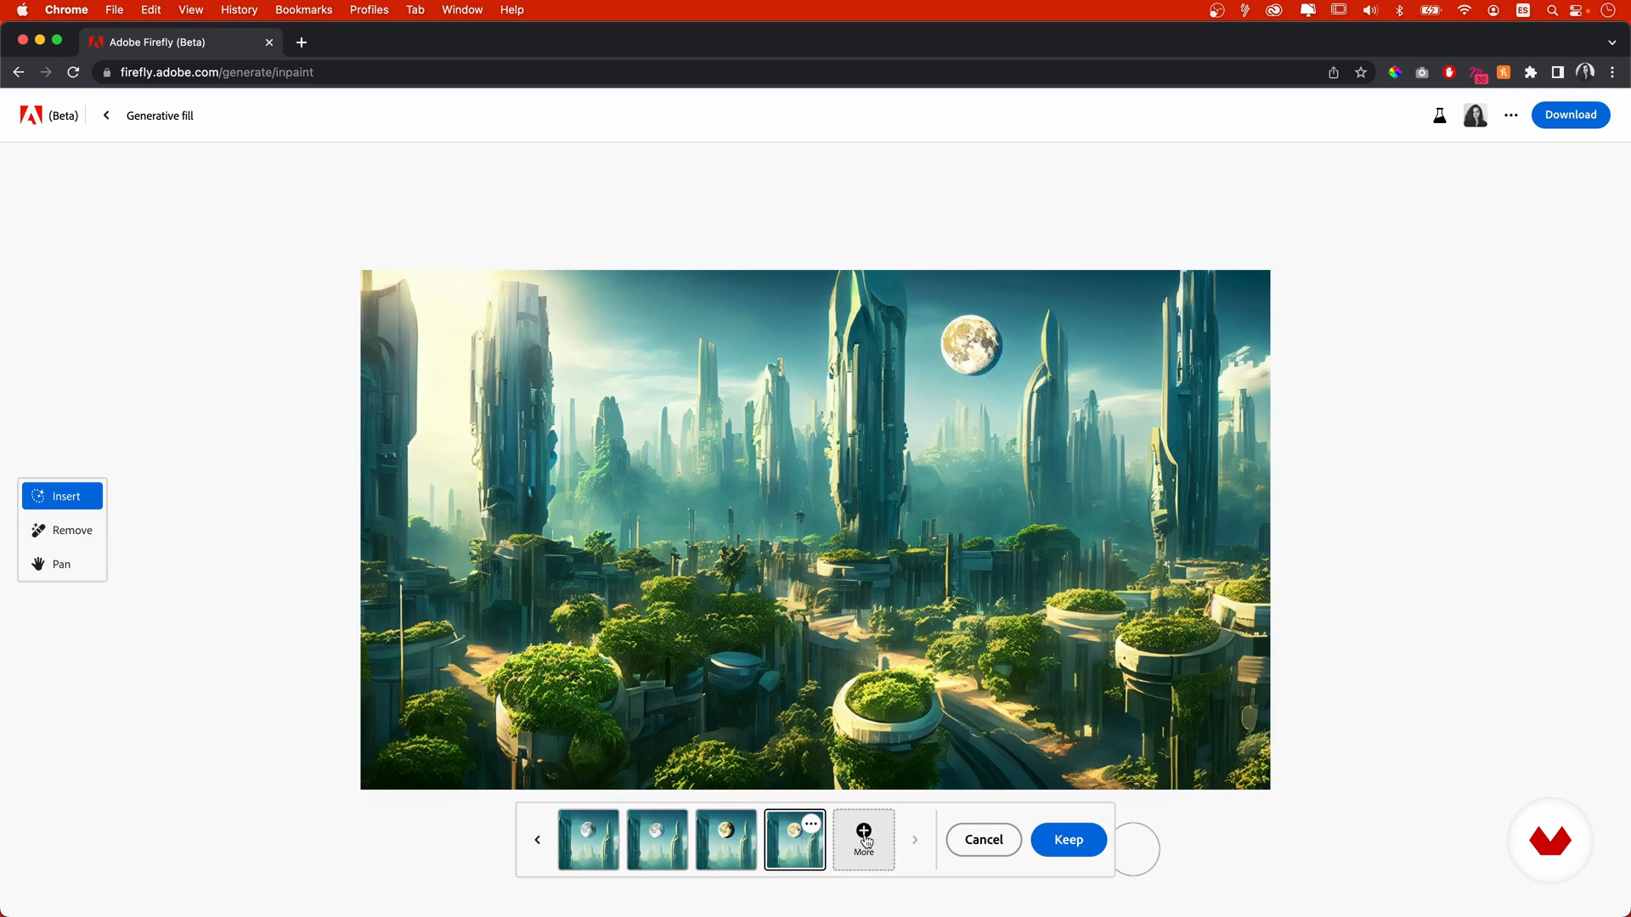
pyautogui.click(656, 847)
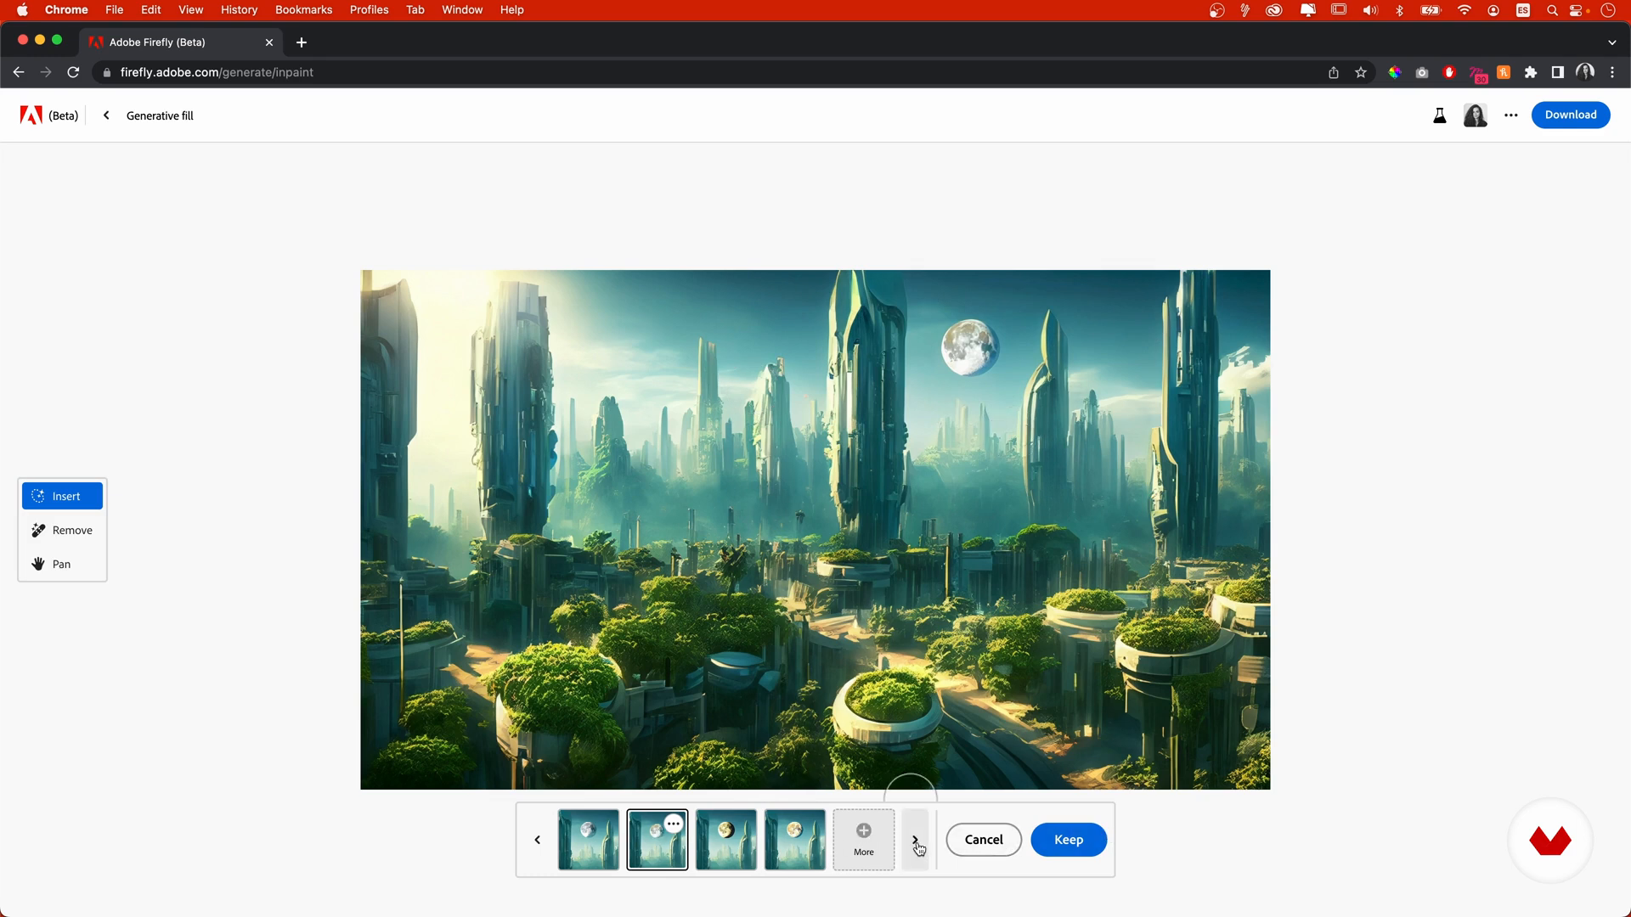
pyautogui.click(1072, 843)
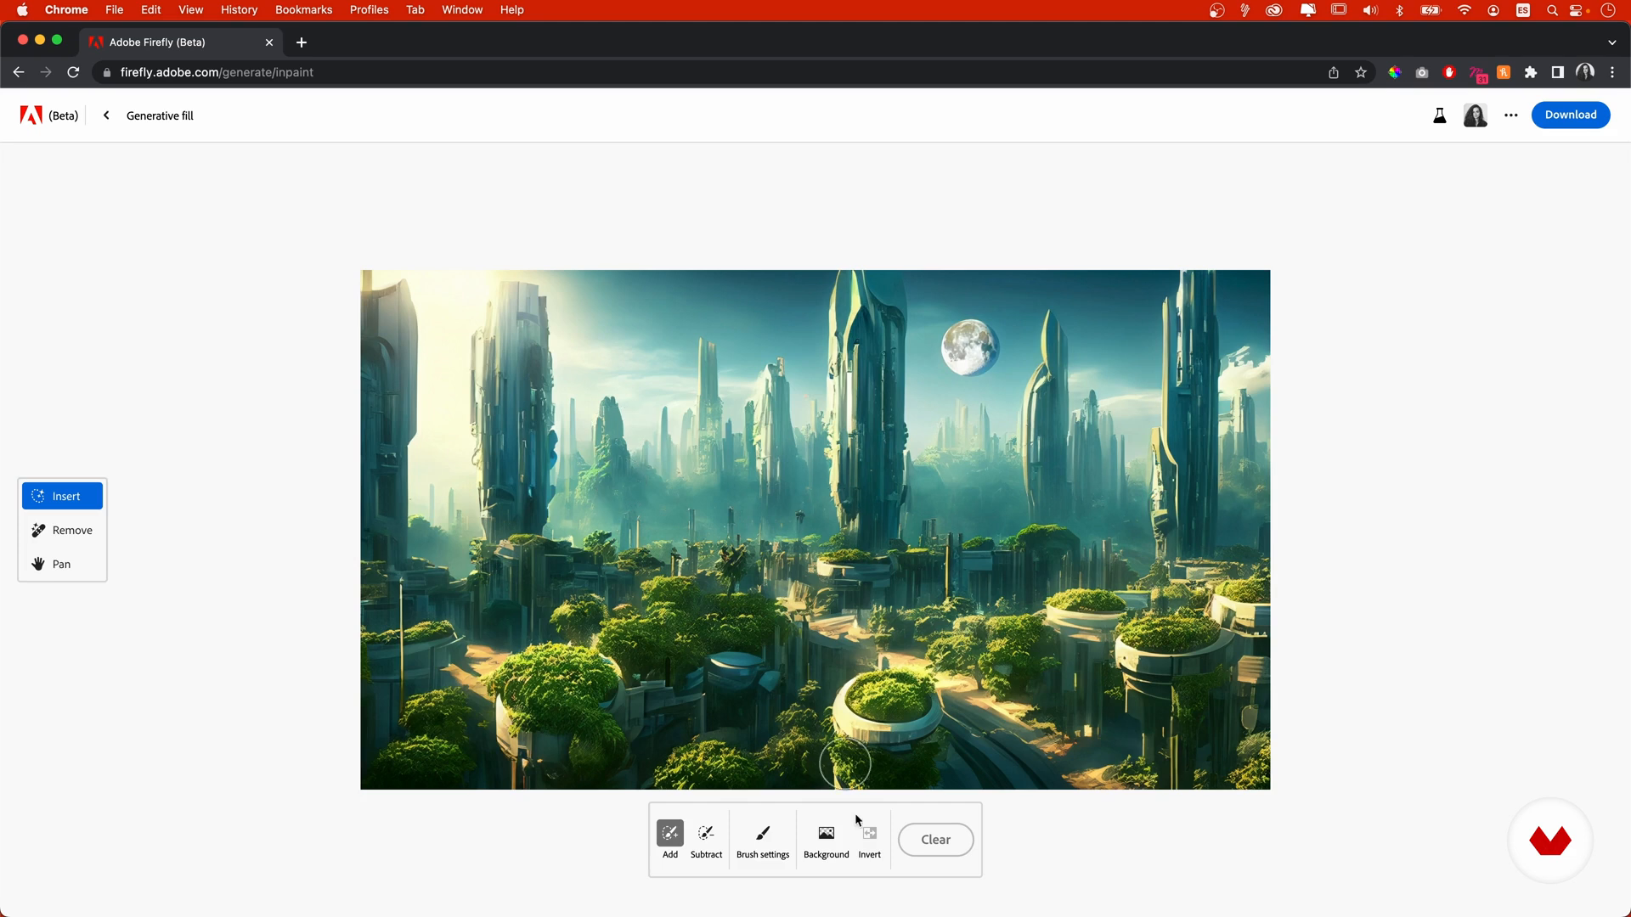
# - Remove the round planter building in the central foreground with the Remove tool and keep the first result
pyautogui.click(57, 532)
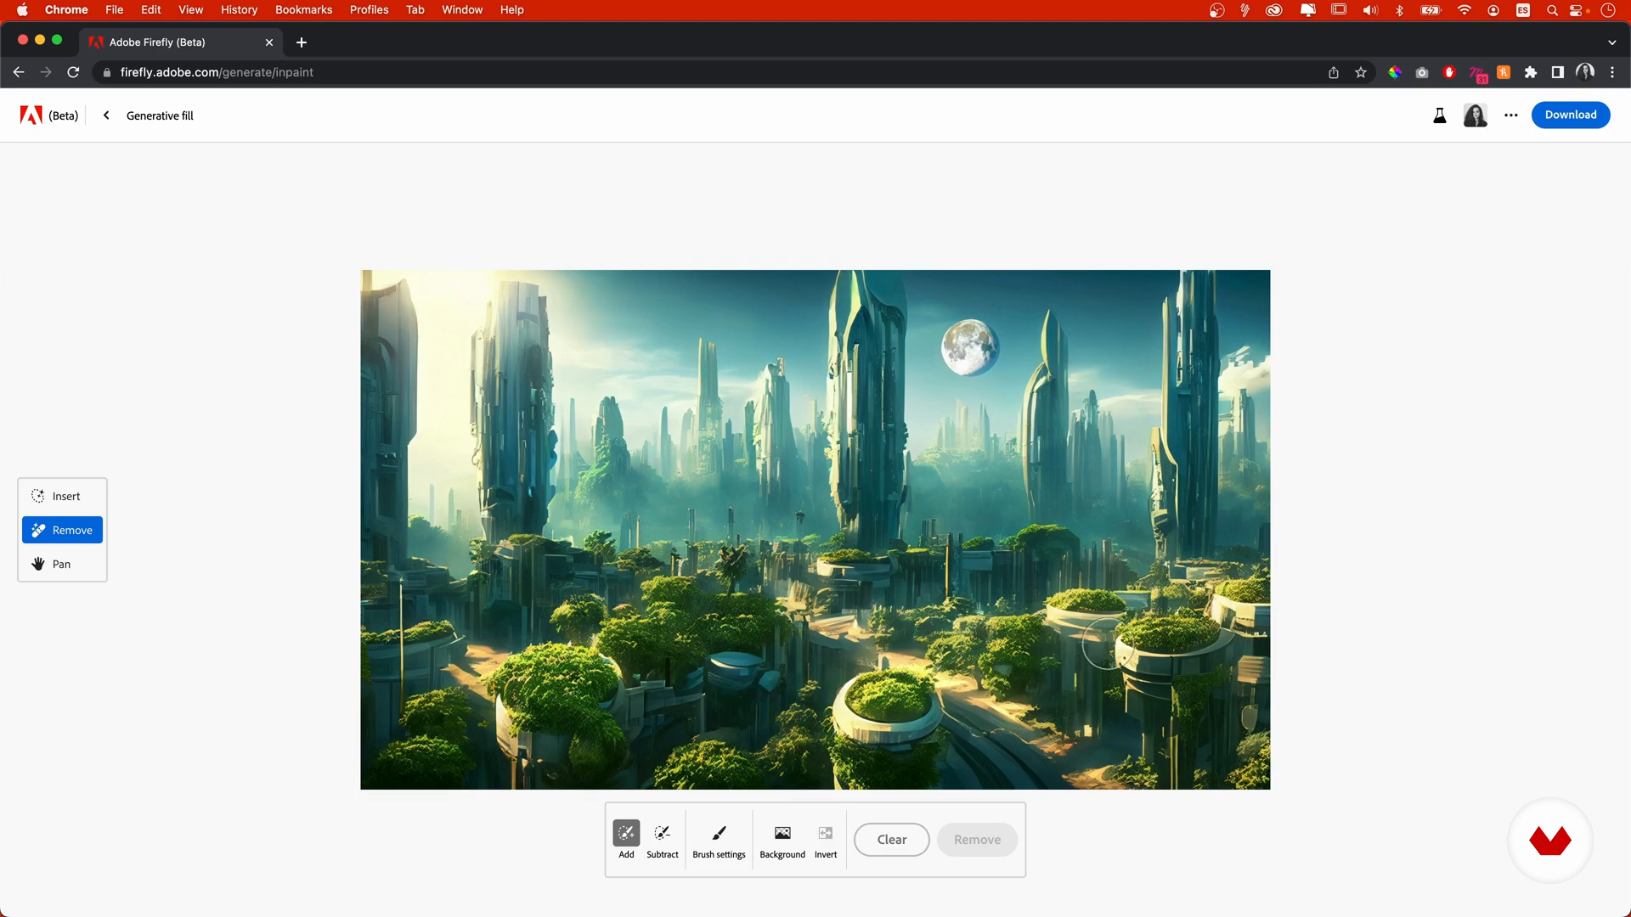
pyautogui.moveTo(915, 690)
pyautogui.mouseDown()
pyautogui.moveTo(828, 680)
pyautogui.moveTo(934, 748)
pyautogui.moveTo(866, 709)
pyautogui.mouseUp()
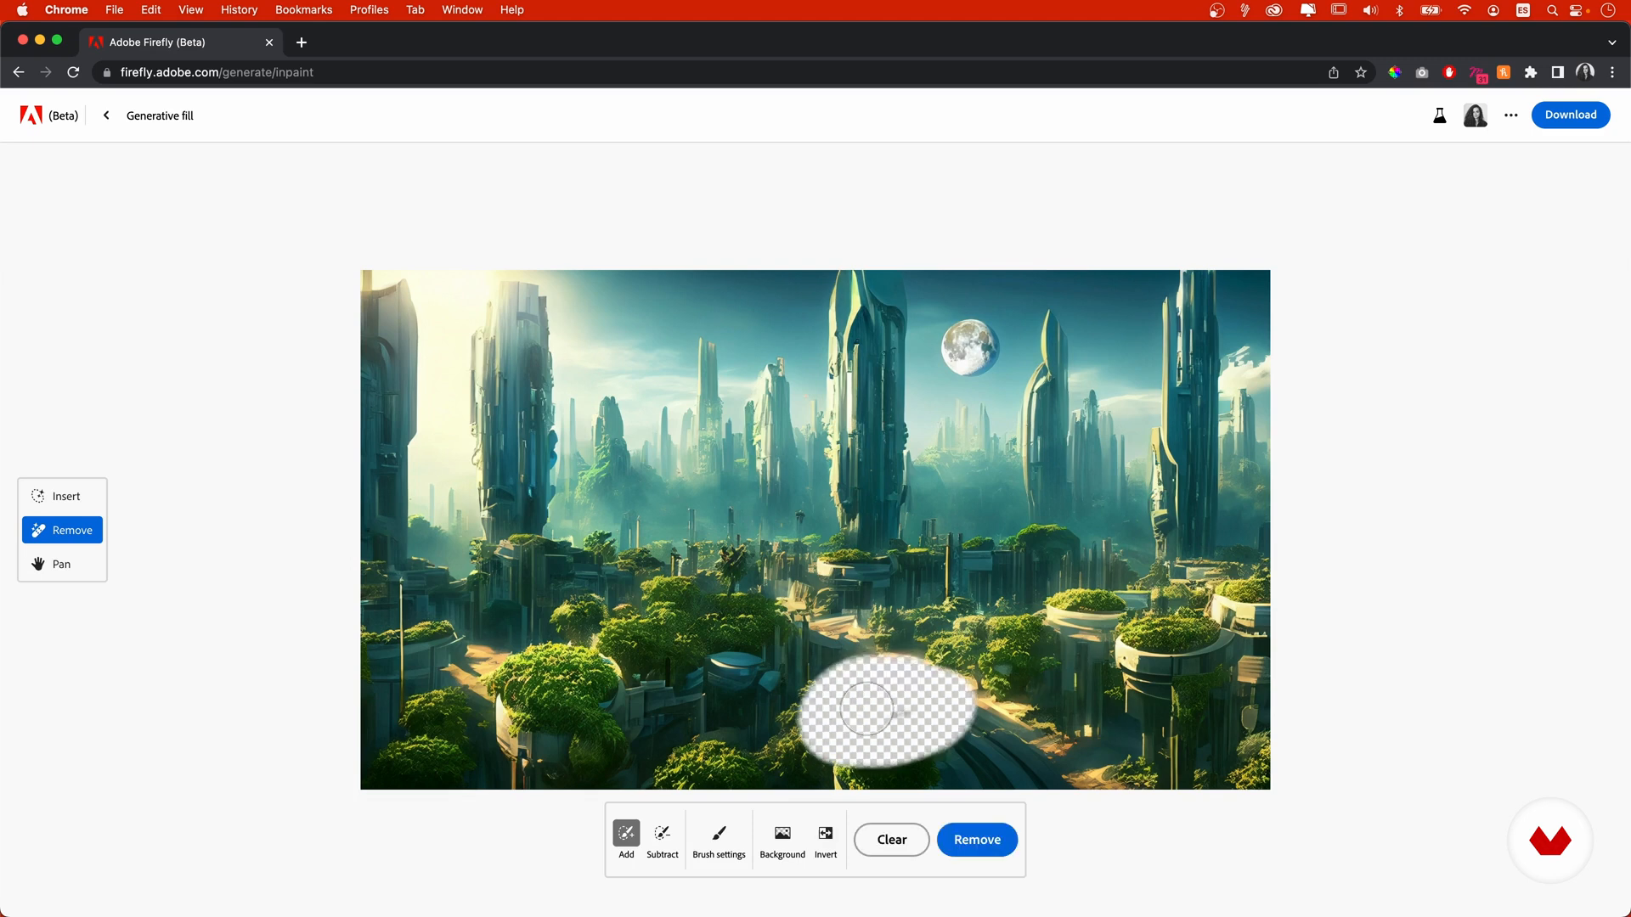
pyautogui.click(974, 842)
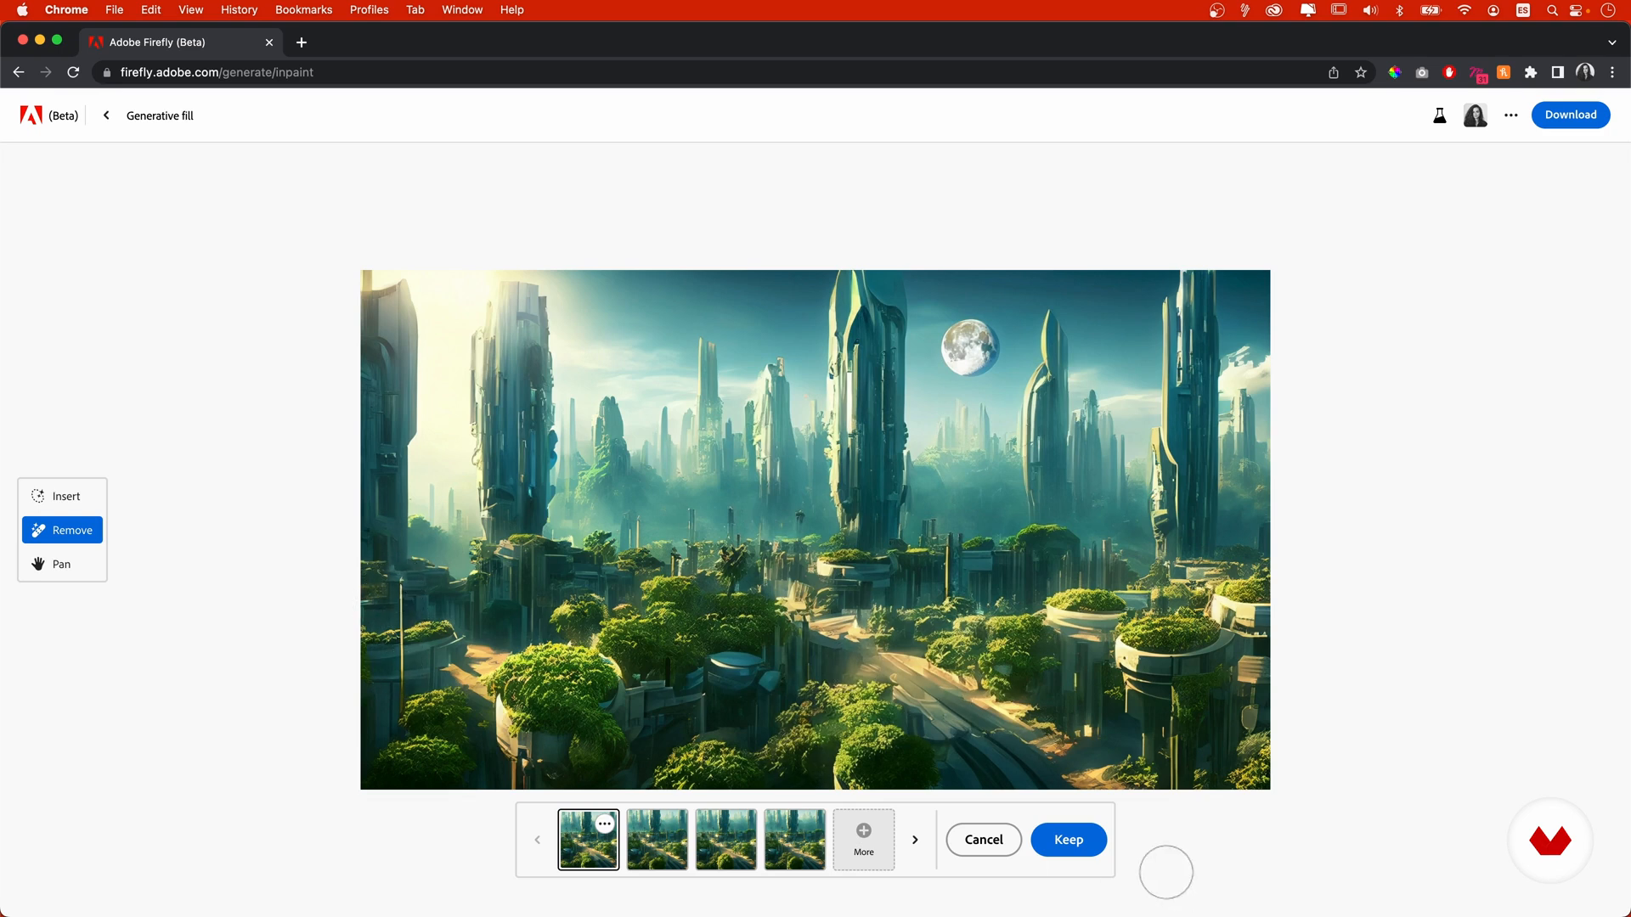
pyautogui.click(1068, 840)
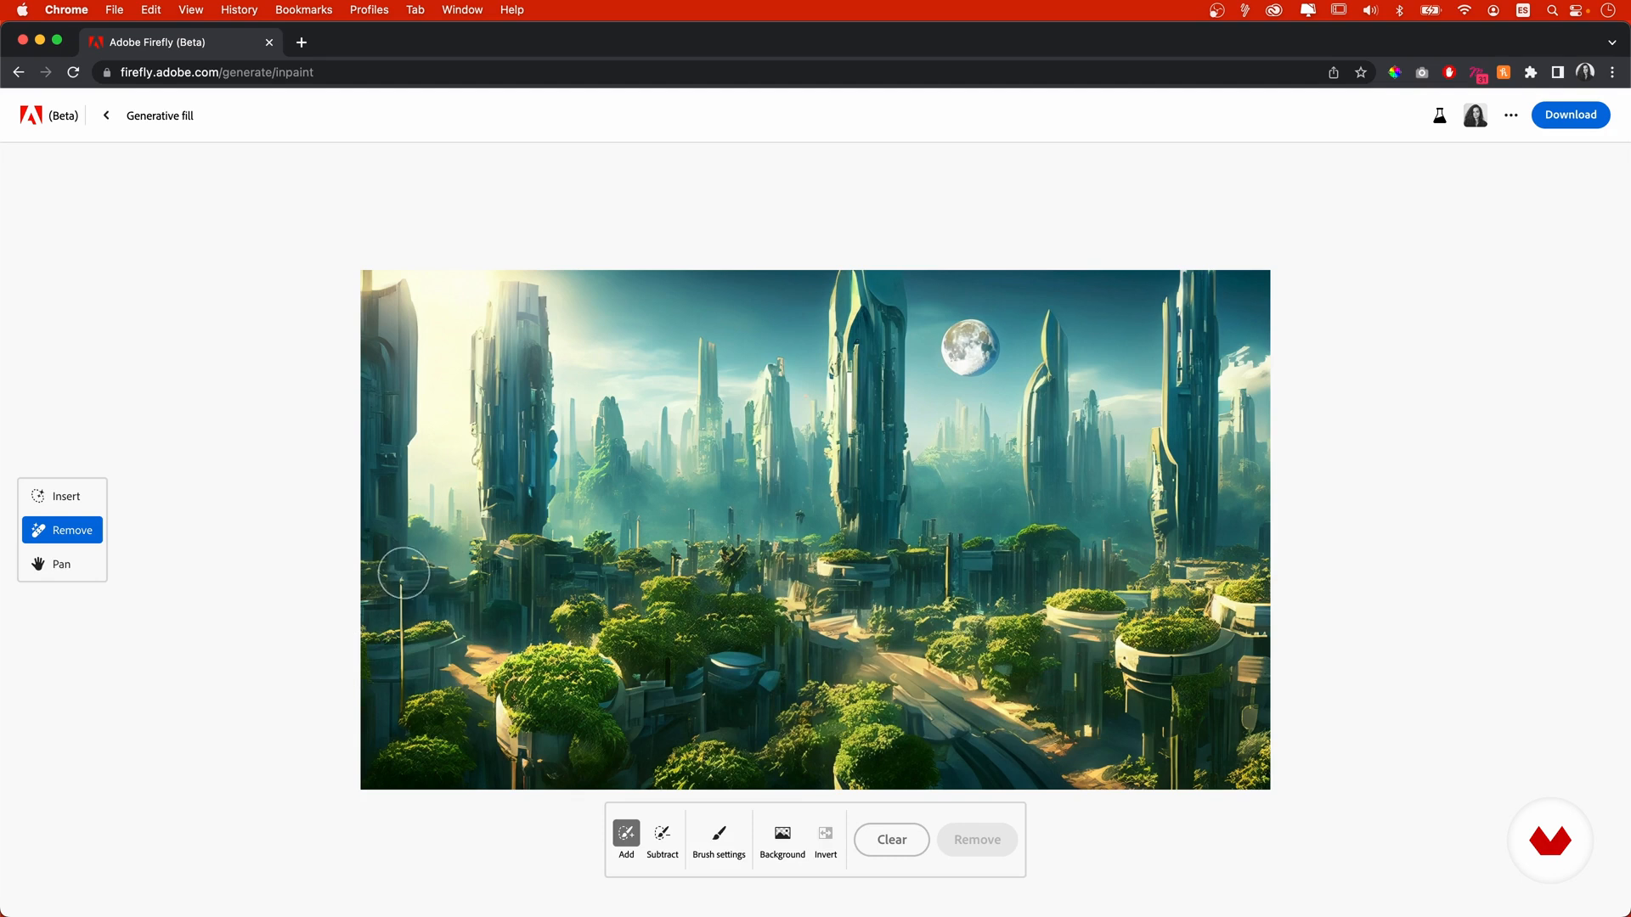
# - Using a smaller brush, remove the thin vertical pole near the image's left edge, keep the first result, and download the edited image
pyautogui.click(718, 838)
pyautogui.moveTo(716, 684); pyautogui.dragTo(686, 684)
pyautogui.click(273, 666)
pyautogui.moveTo(400, 582); pyautogui.dragTo(397, 717)
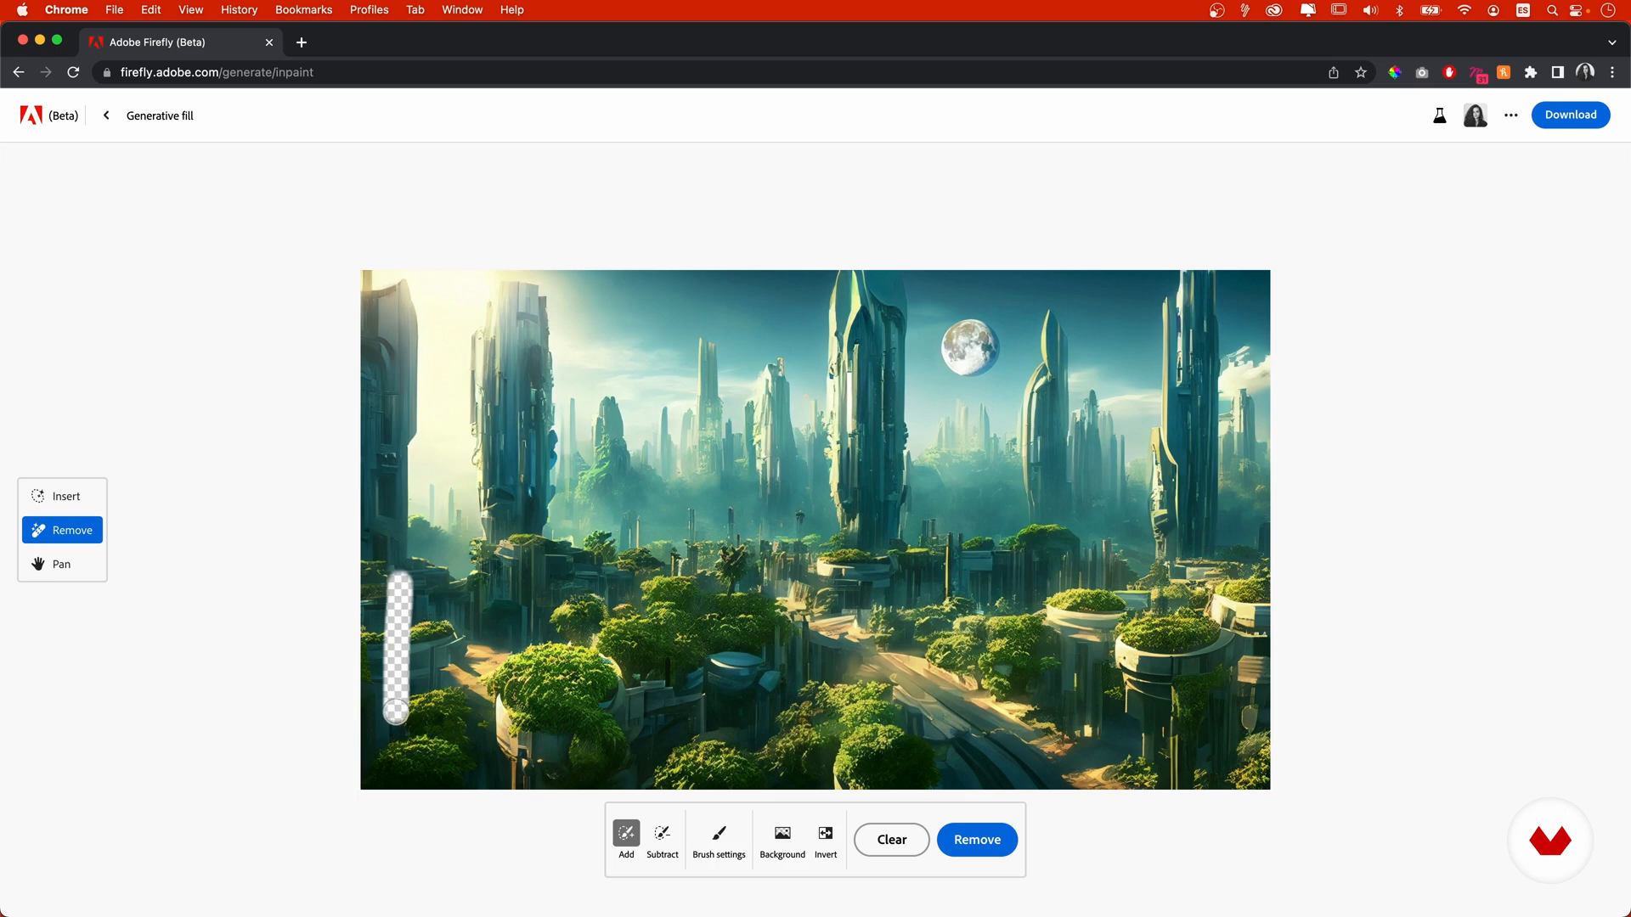
pyautogui.click(977, 839)
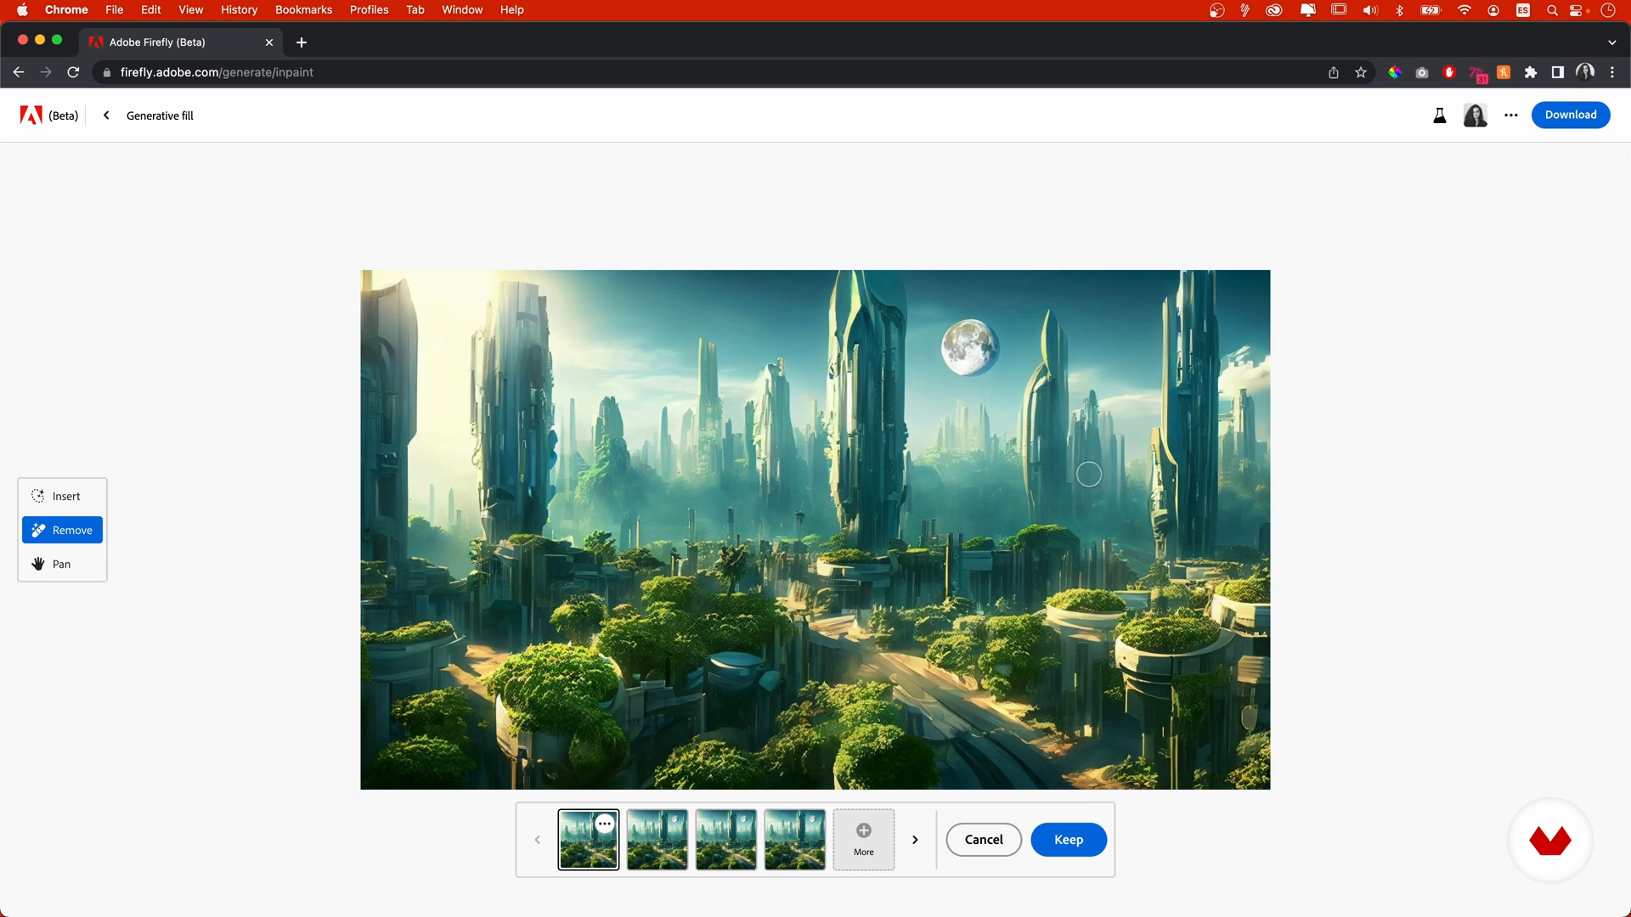
pyautogui.click(1070, 841)
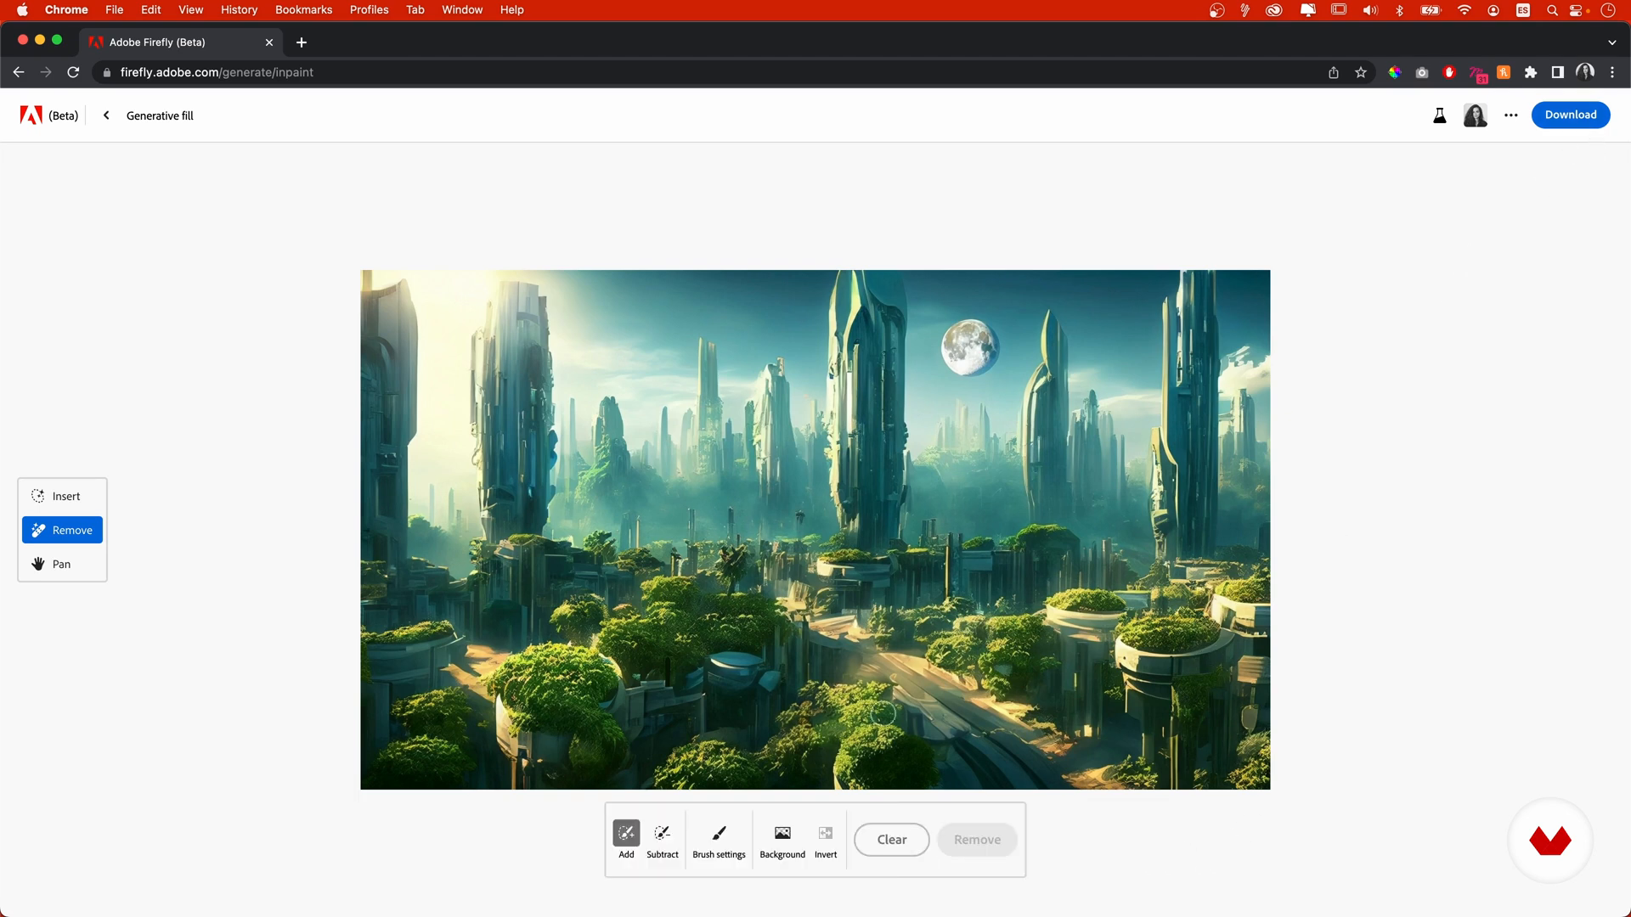
pyautogui.click(1578, 117)
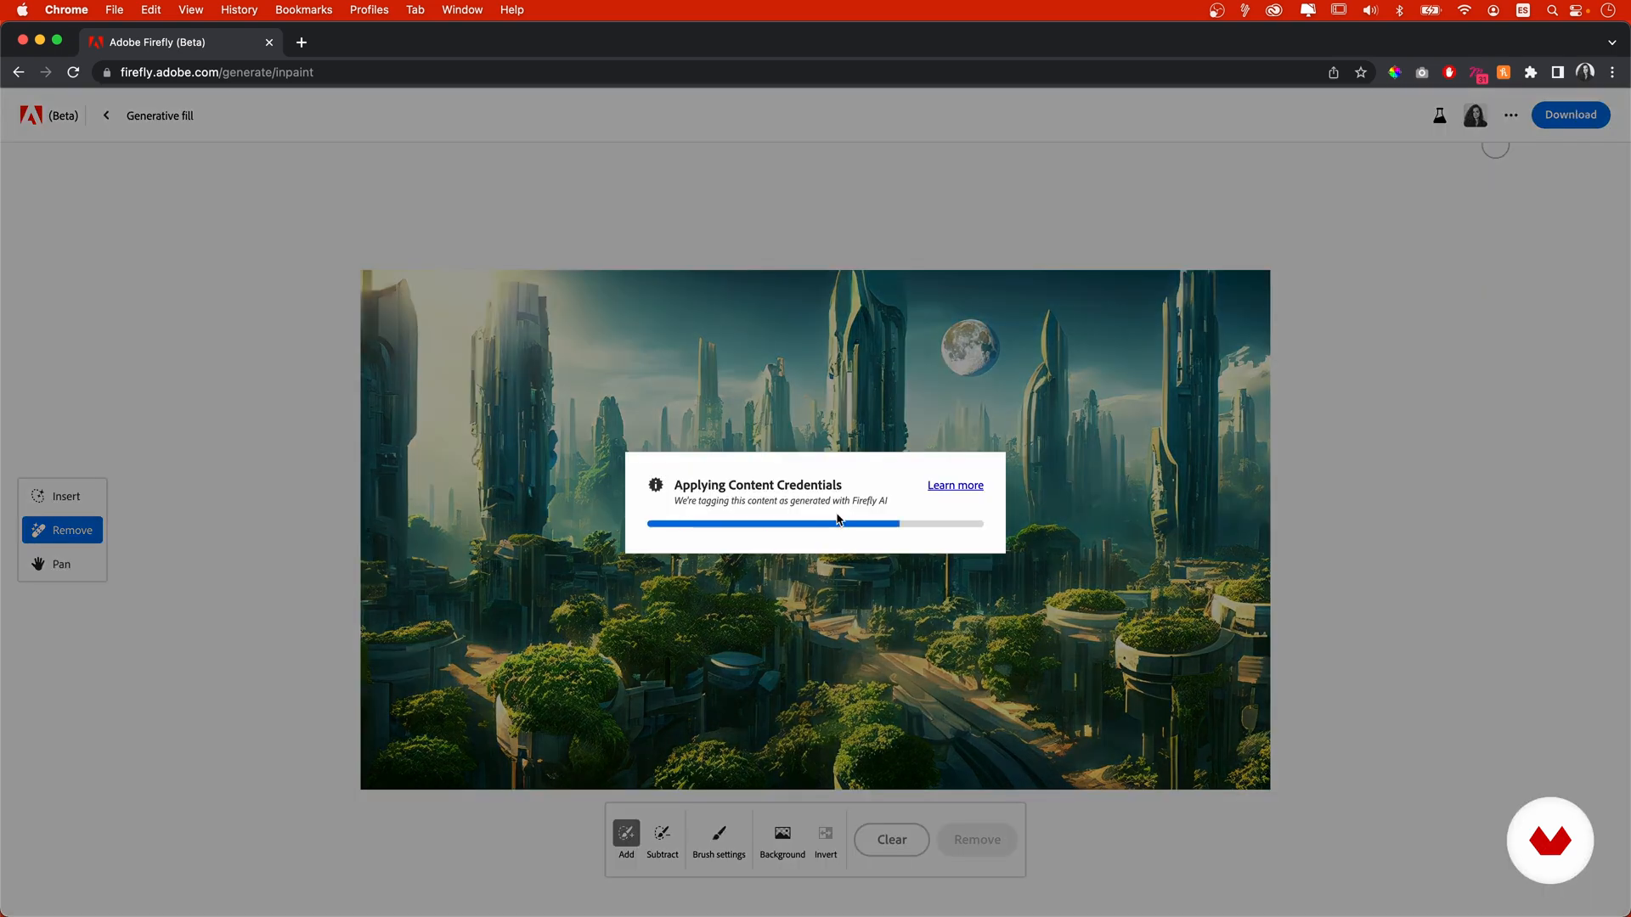